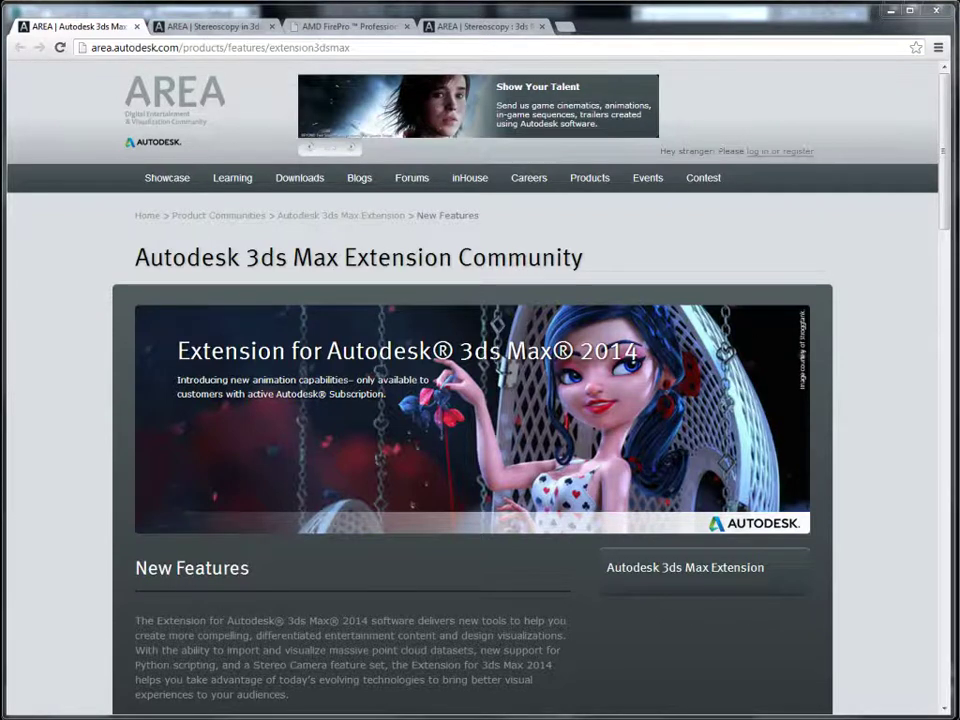
Scroll the 3ds Max Extension features page past Point Cloud Support and Python Scripting to Stereo Camera
{"action": "left_click_drag", "start_coordinate": [950, 102], "coordinate": [950, 235]}
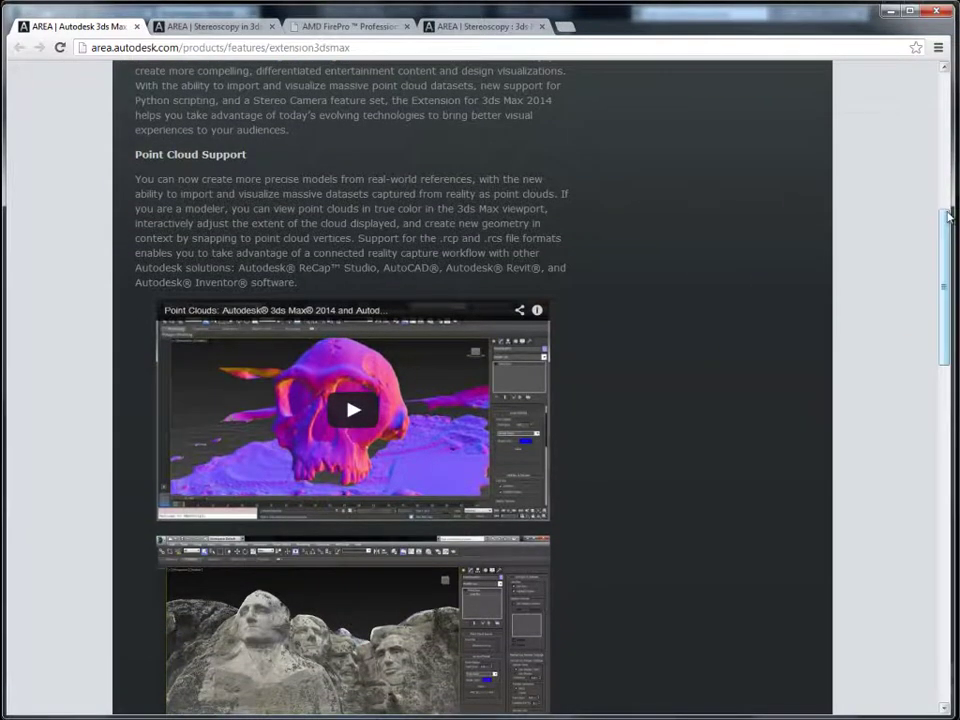
{"action": "left_click_drag", "start_coordinate": [950, 217], "coordinate": [946, 373]}
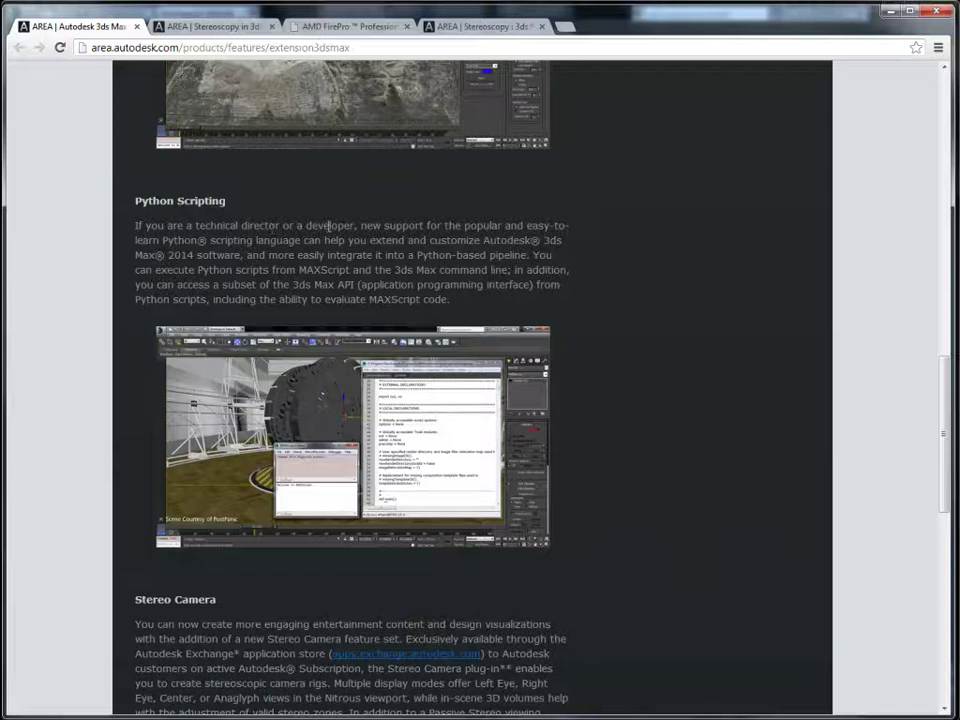
{"action": "left_click_drag", "start_coordinate": [946, 367], "coordinate": [940, 490]}
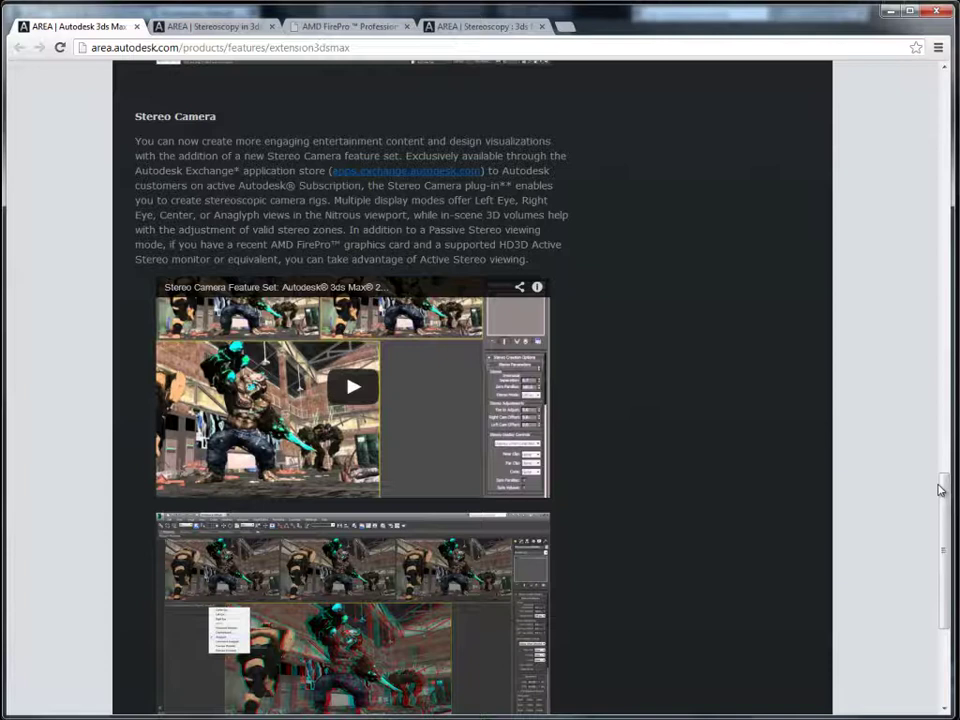
Switch to the StereoCam Modifier blog post tab, skim down through its videos, and return to the top
{"action": "left_click", "coordinate": [207, 28]}
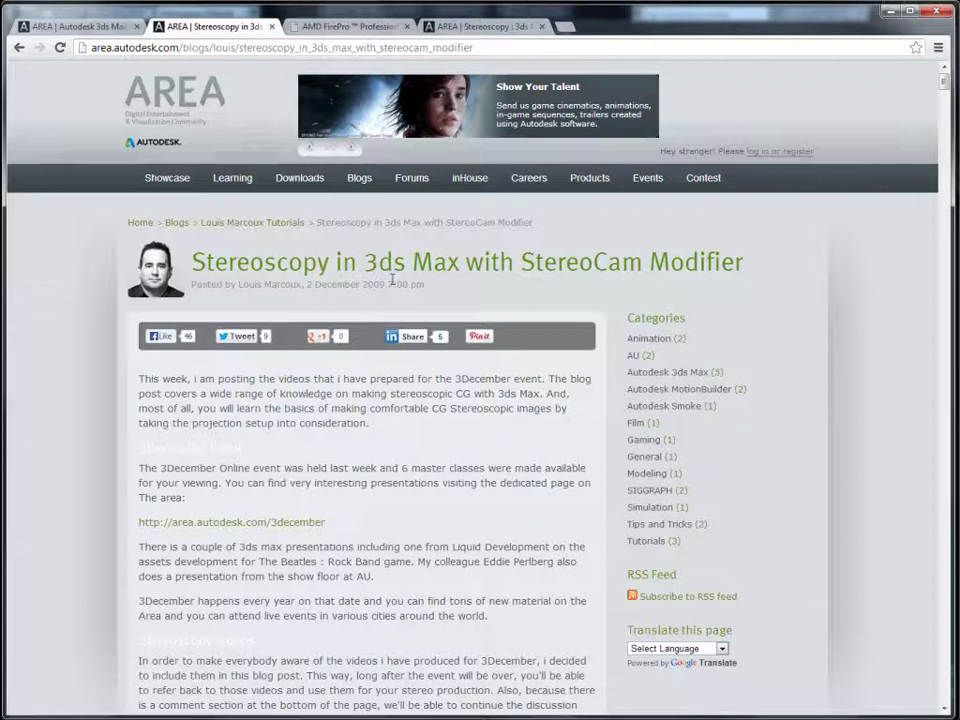
{"action": "left_click_drag", "start_coordinate": [943, 80], "coordinate": [948, 143]}
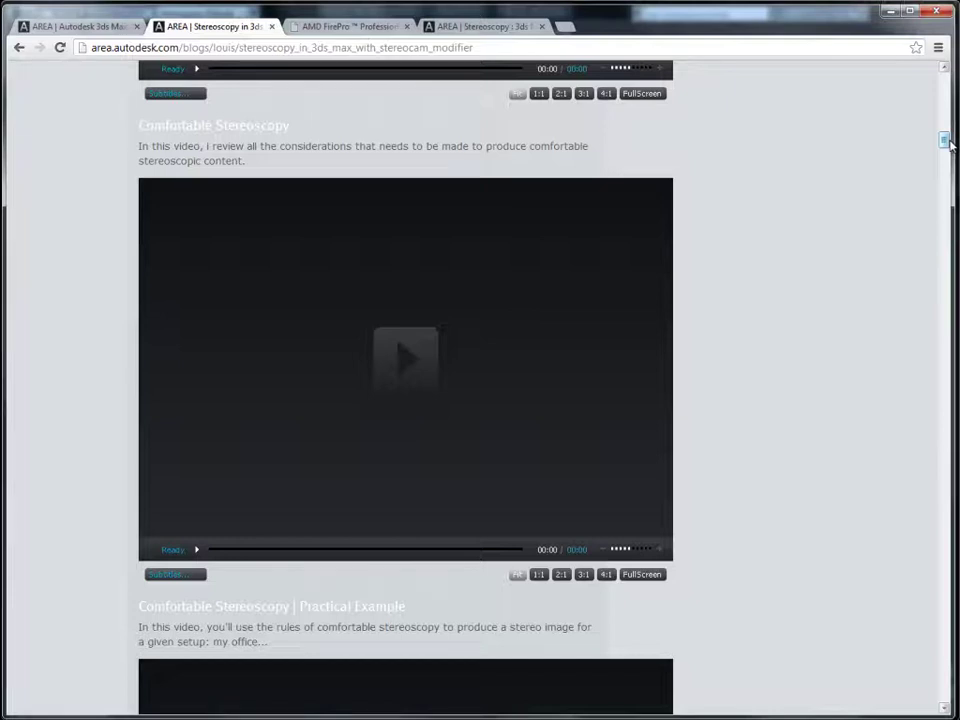
{"action": "left_click_drag", "start_coordinate": [946, 136], "coordinate": [948, 84]}
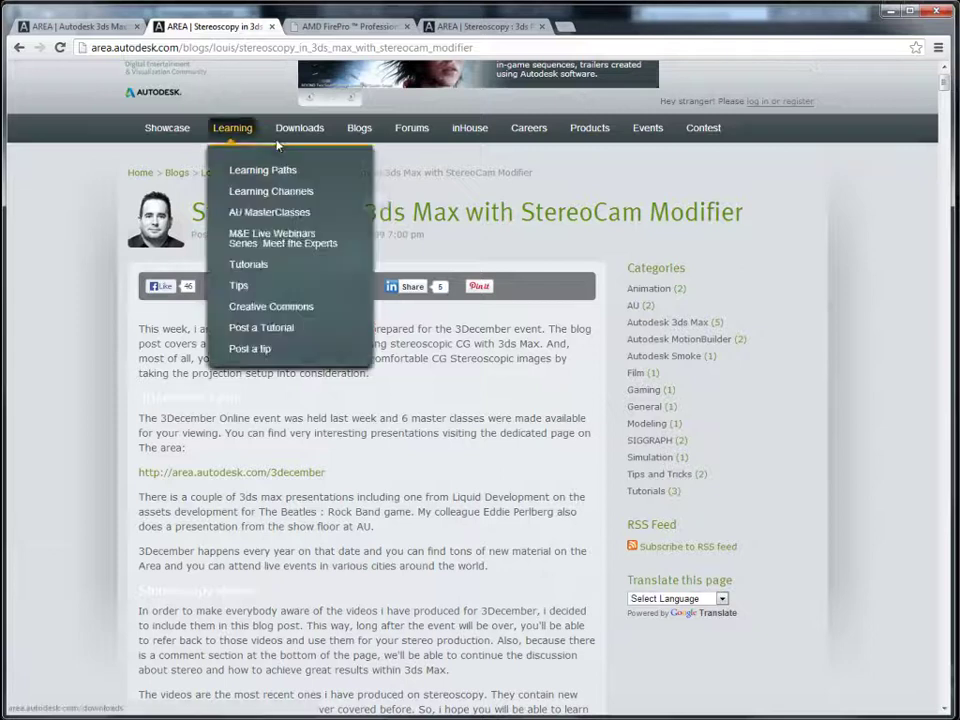
{"action": "mouse_move", "coordinate": [395, 133]}
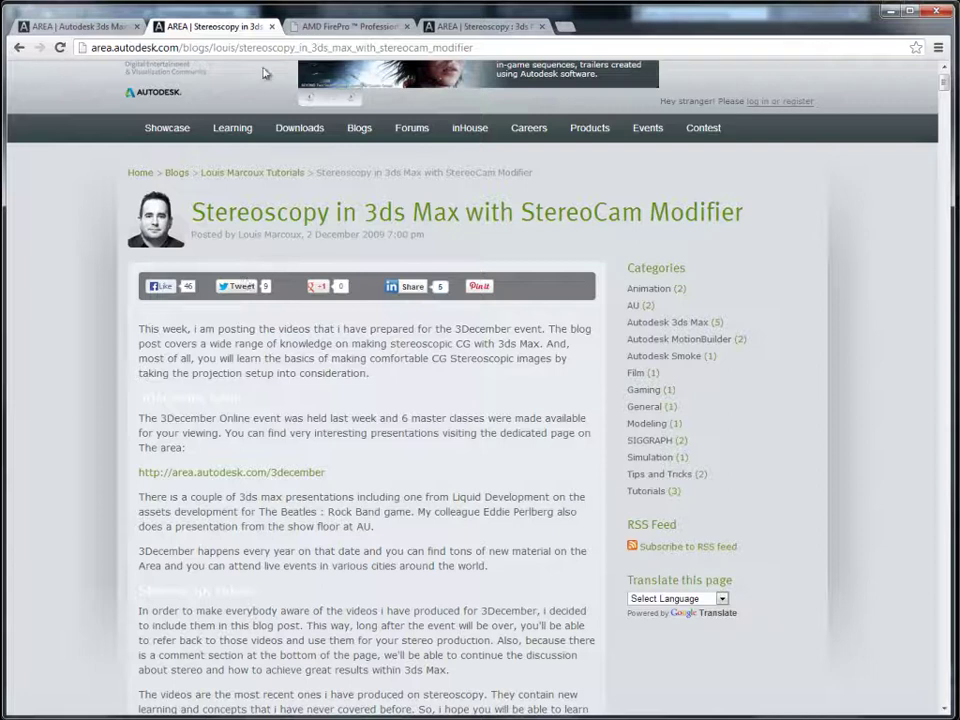
Minimize Chrome, scrub the stereo scene to frame 150 and back, and switch to Select and Move
{"action": "left_click", "coordinate": [866, 12]}
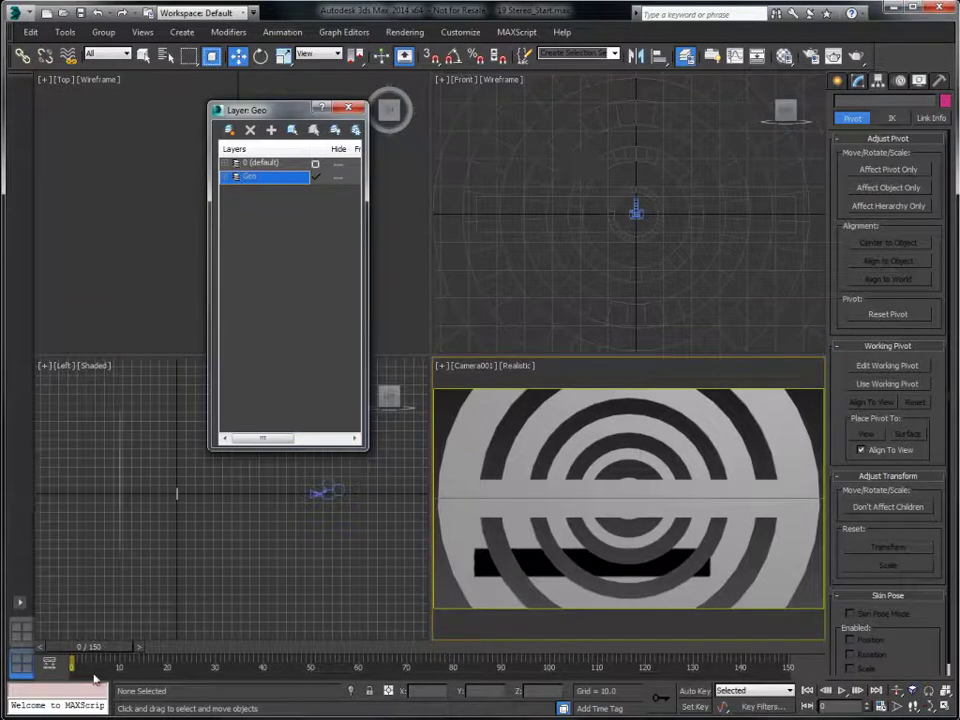
{"action": "mouse_move", "coordinate": [79, 651]}
{"action": "left_mouse_down"}
{"action": "mouse_move", "coordinate": [824, 664]}
{"action": "mouse_move", "coordinate": [560, 650]}
{"action": "mouse_move", "coordinate": [72, 650]}
{"action": "mouse_move", "coordinate": [568, 650]}
{"action": "mouse_move", "coordinate": [68, 655]}
{"action": "left_mouse_up"}
{"action": "key", "text": "w"}
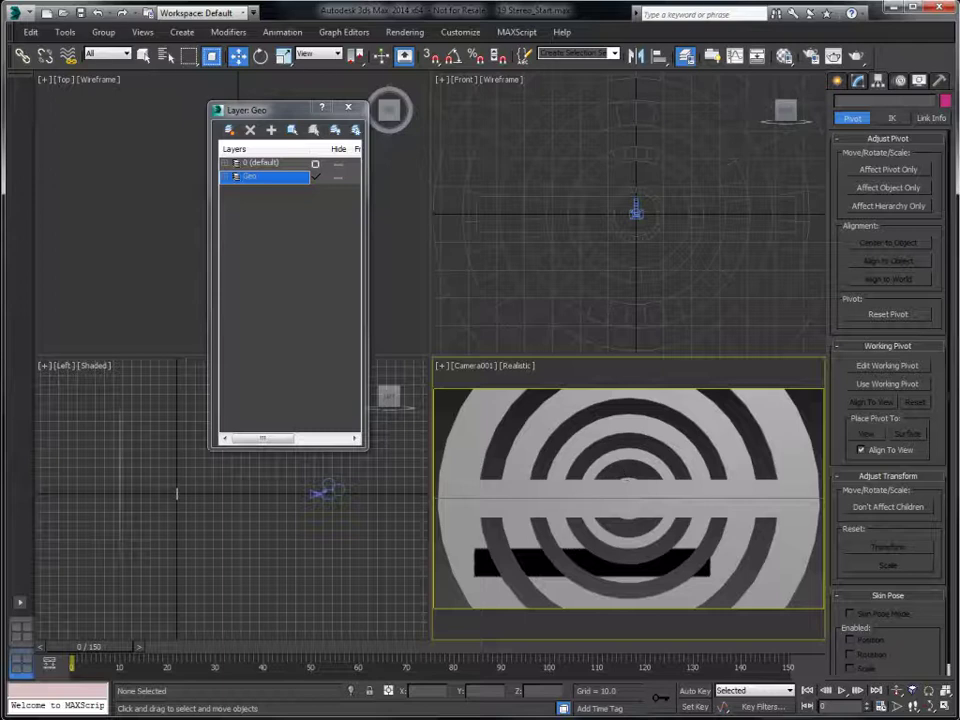
Hide the Geo layer and enable particle Event 001 in Particle View
{"action": "left_click", "coordinate": [338, 178]}
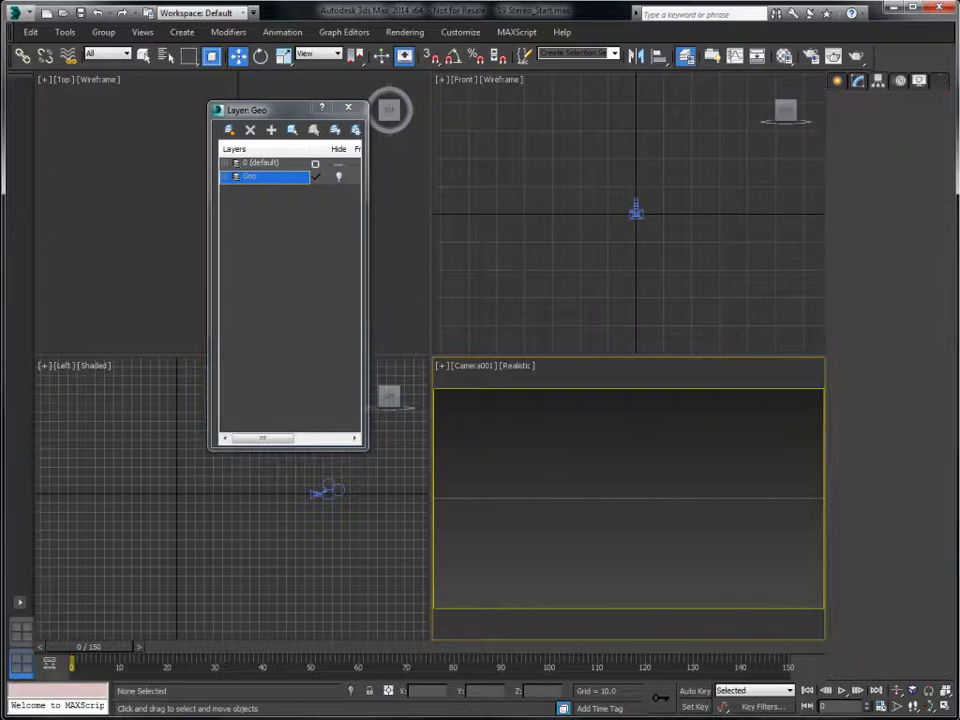
{"action": "key", "text": "6"}
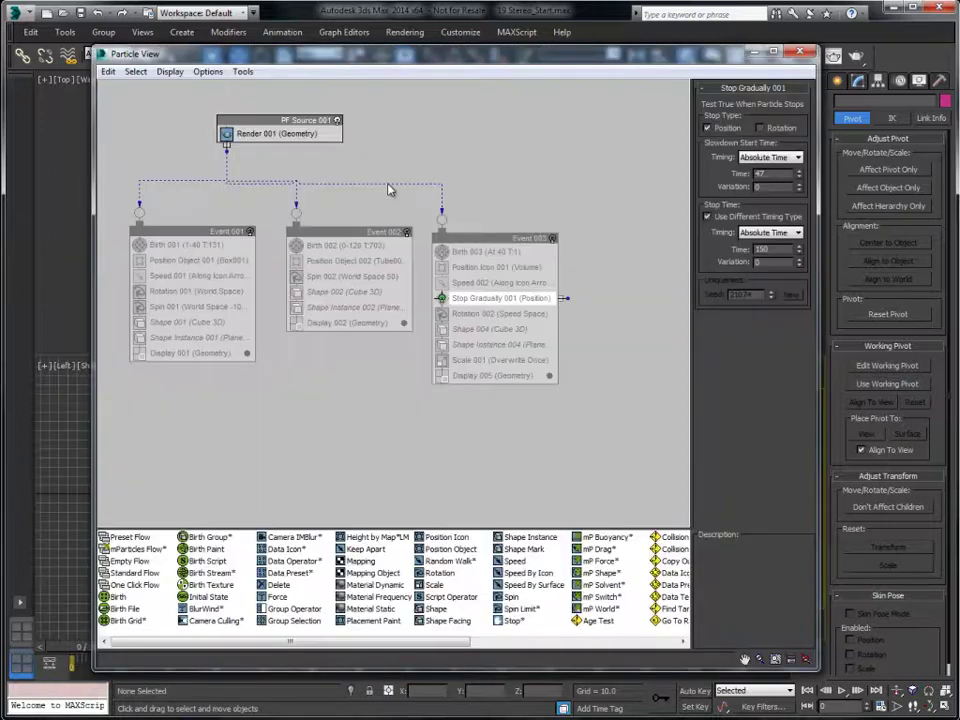
{"action": "left_click", "coordinate": [250, 233]}
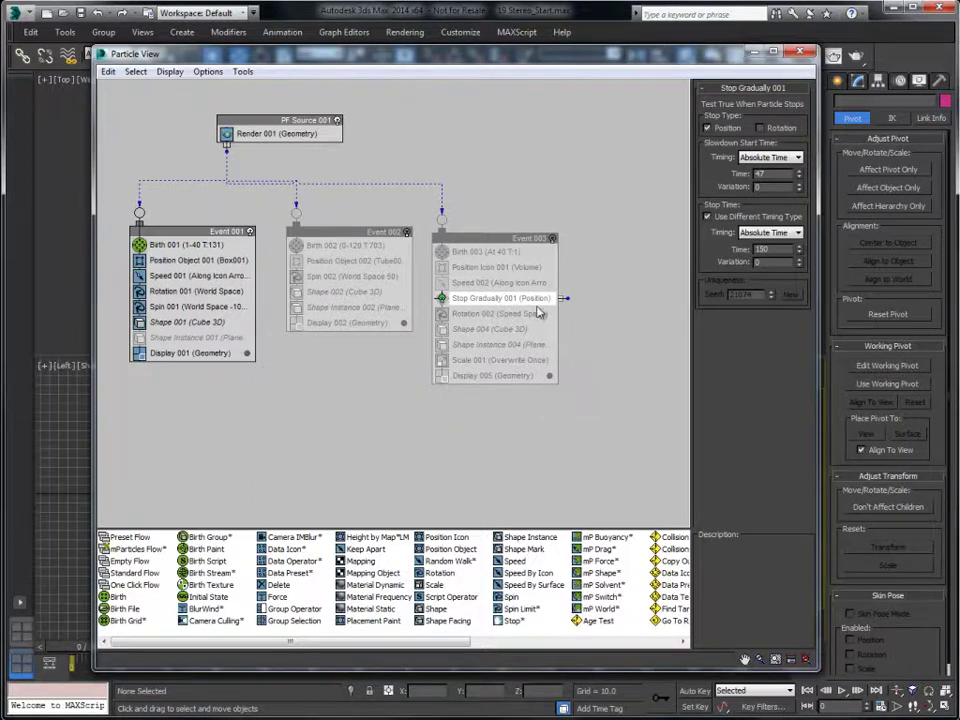
{"action": "key", "text": "6"}
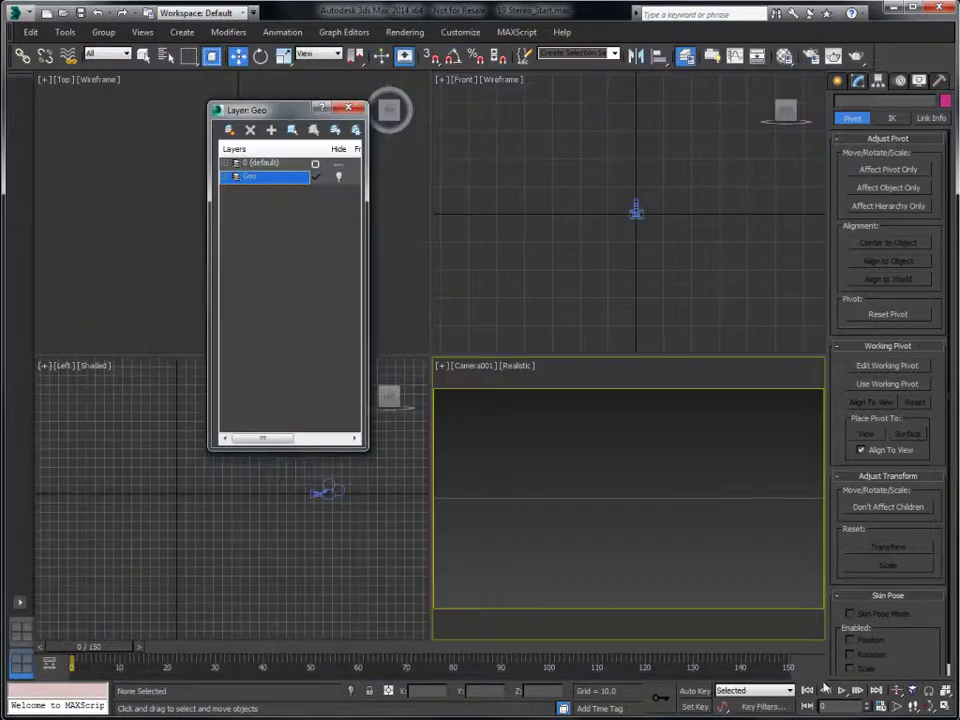
Play the cube particles streaming past Camera001, then stop and rewind to frame 0
{"action": "mouse_move", "coordinate": [80, 655]}
{"action": "left_mouse_down"}
{"action": "mouse_move", "coordinate": [199, 653]}
{"action": "mouse_move", "coordinate": [75, 655]}
{"action": "left_mouse_up"}
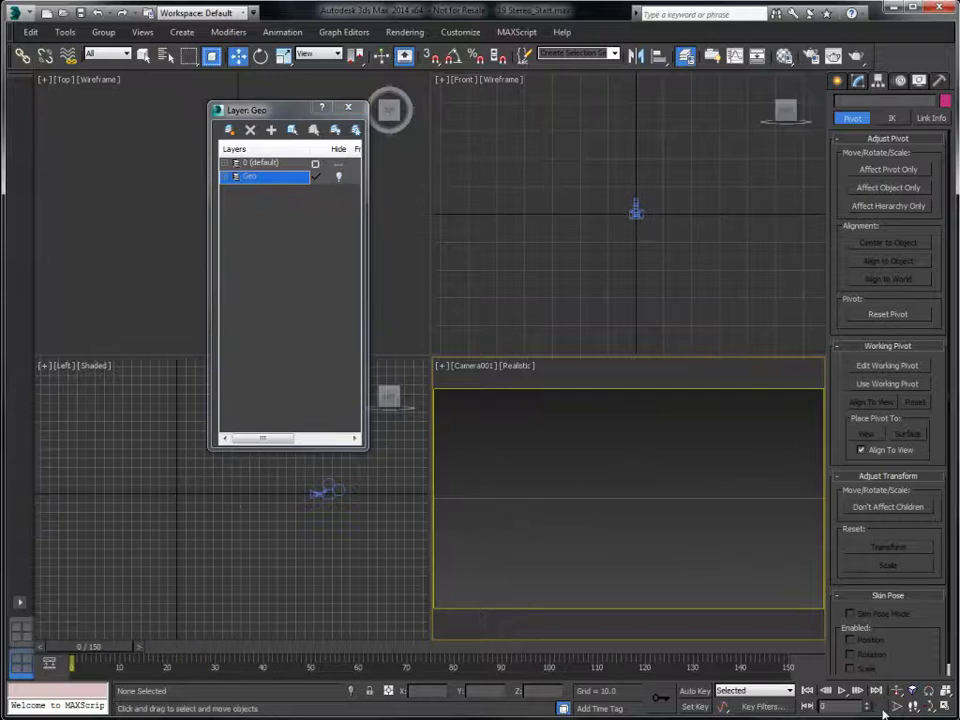
{"action": "left_click", "coordinate": [842, 691]}
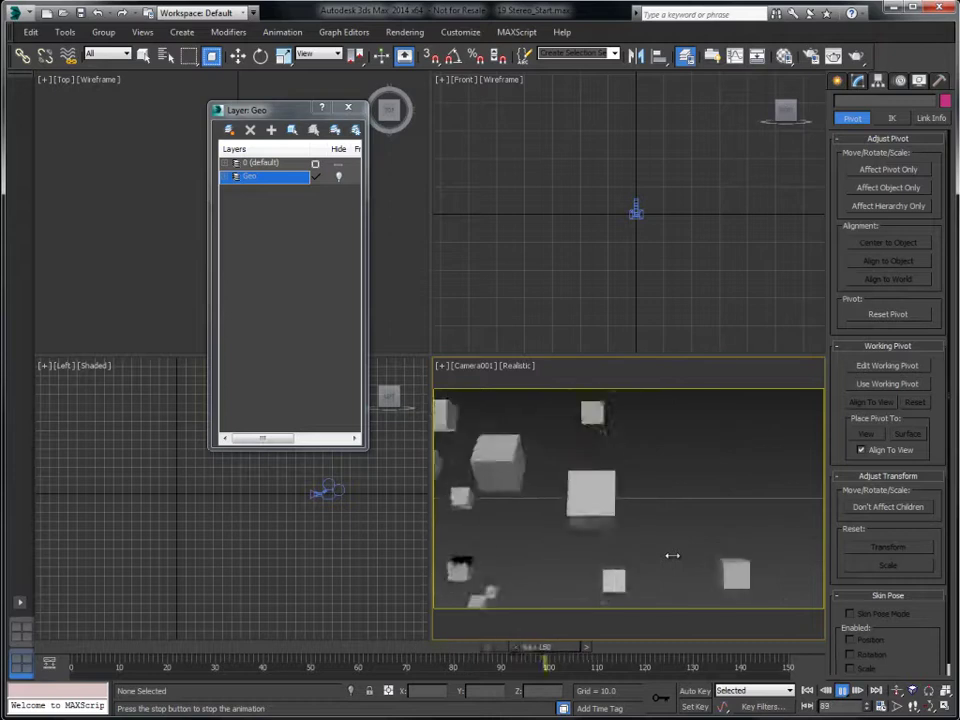
{"action": "left_click", "coordinate": [842, 691]}
{"action": "left_click", "coordinate": [808, 691]}
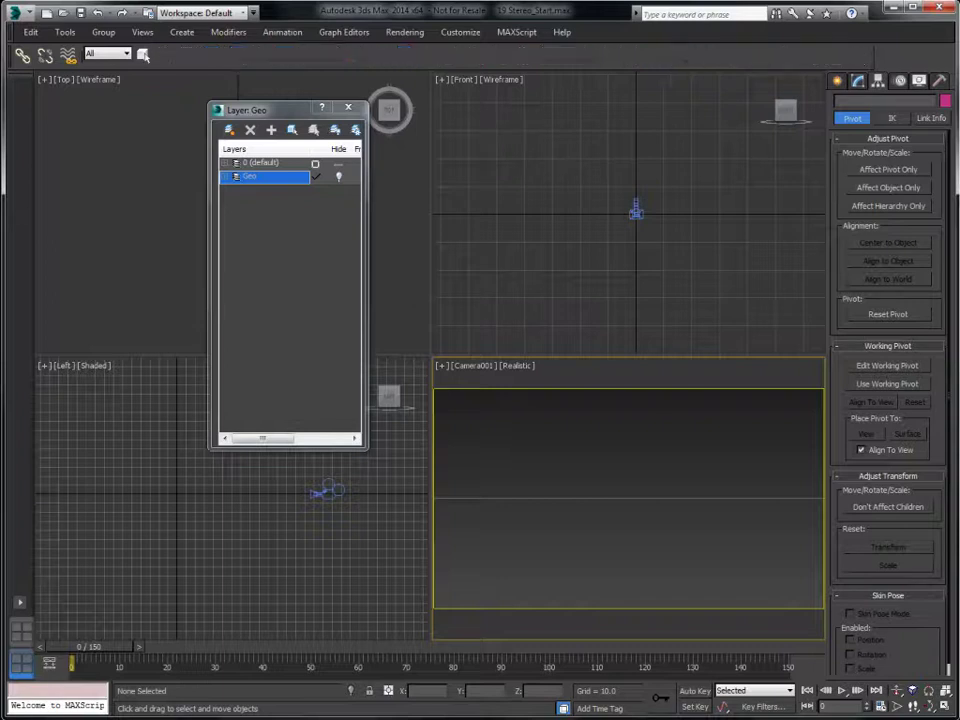
Disable Event 001, enable Event 002, check Birth 002 and Position Object 002, then play the swirl
{"action": "key", "text": "6"}
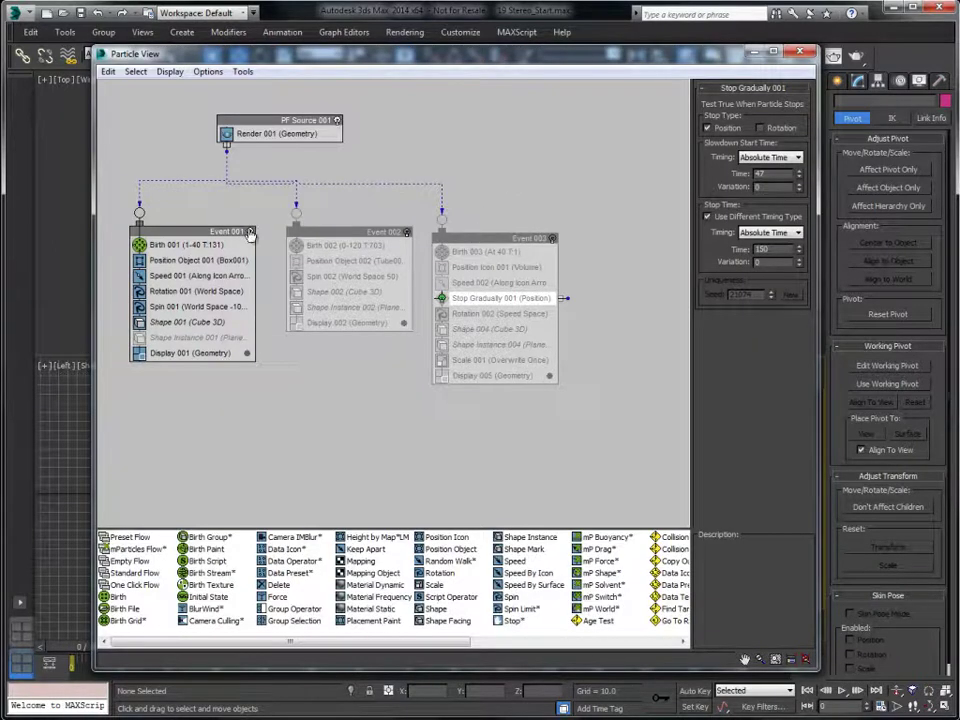
{"action": "left_click", "coordinate": [250, 232]}
{"action": "left_click", "coordinate": [406, 232]}
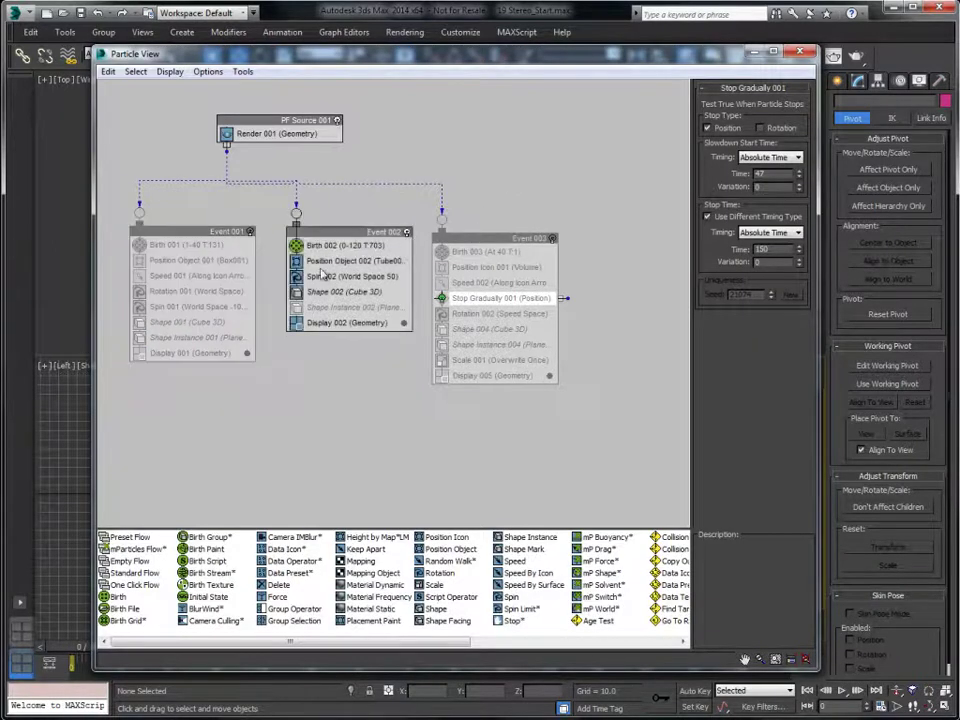
{"action": "left_click", "coordinate": [345, 246]}
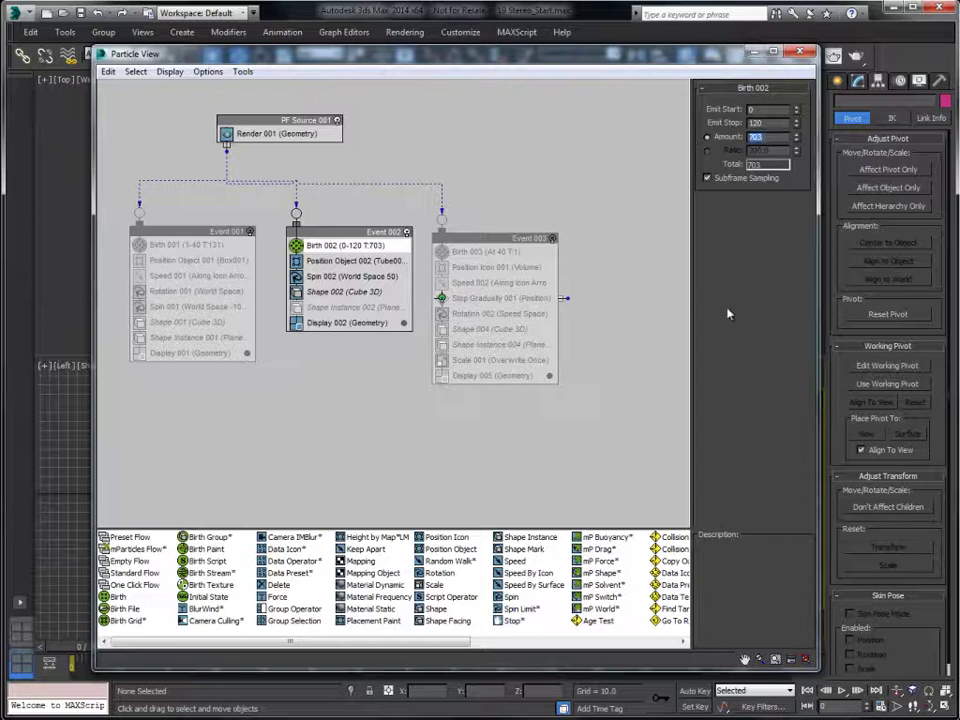
{"action": "left_click", "coordinate": [342, 262]}
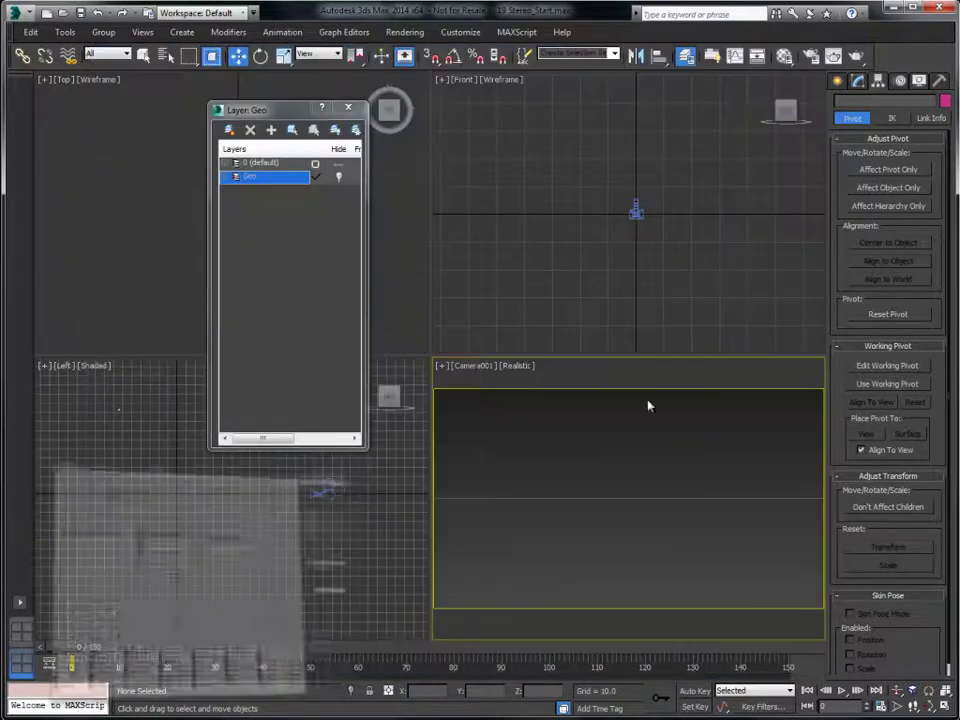
{"action": "left_click", "coordinate": [843, 690]}
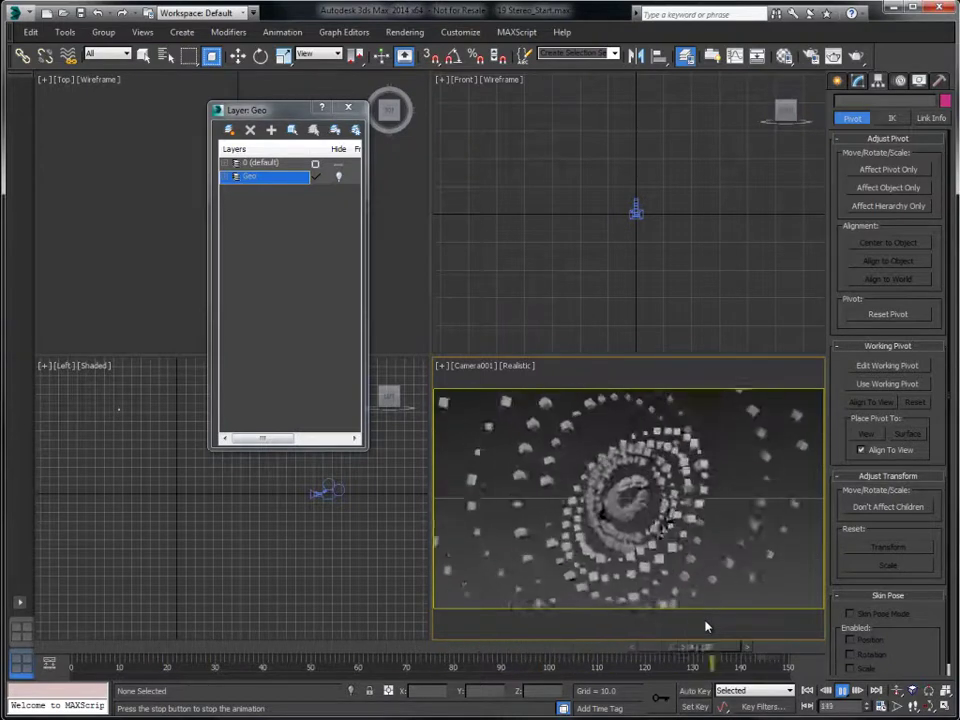
Rewind to frame 0 and switch on Event 003 in Particle View, nudging its node into place
{"action": "left_click", "coordinate": [807, 690]}
{"action": "key", "text": "6"}
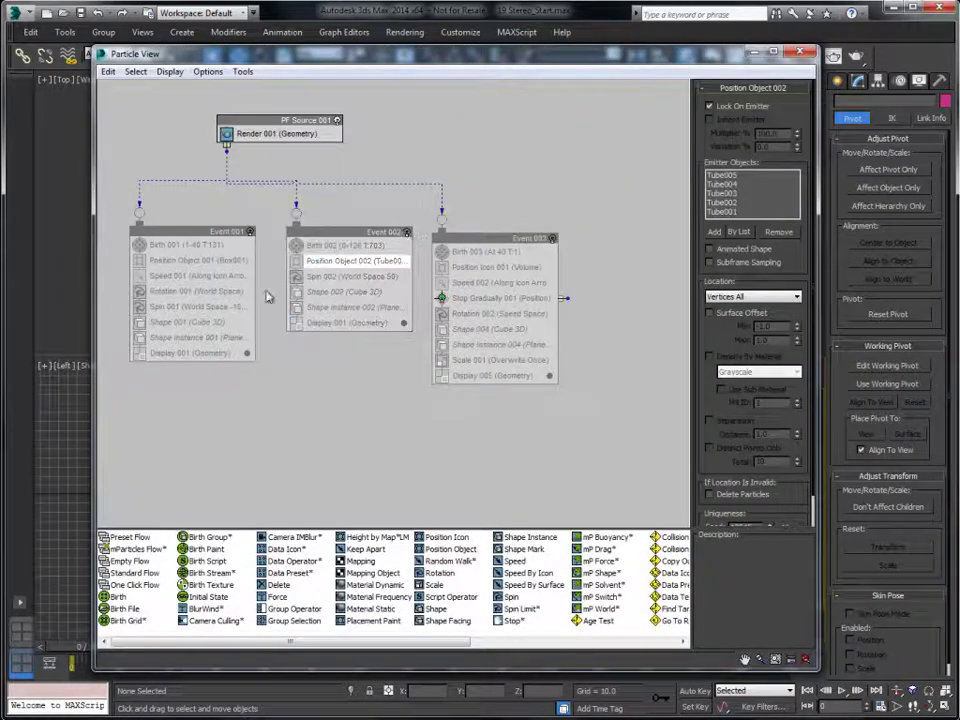
{"action": "left_click", "coordinate": [552, 239]}
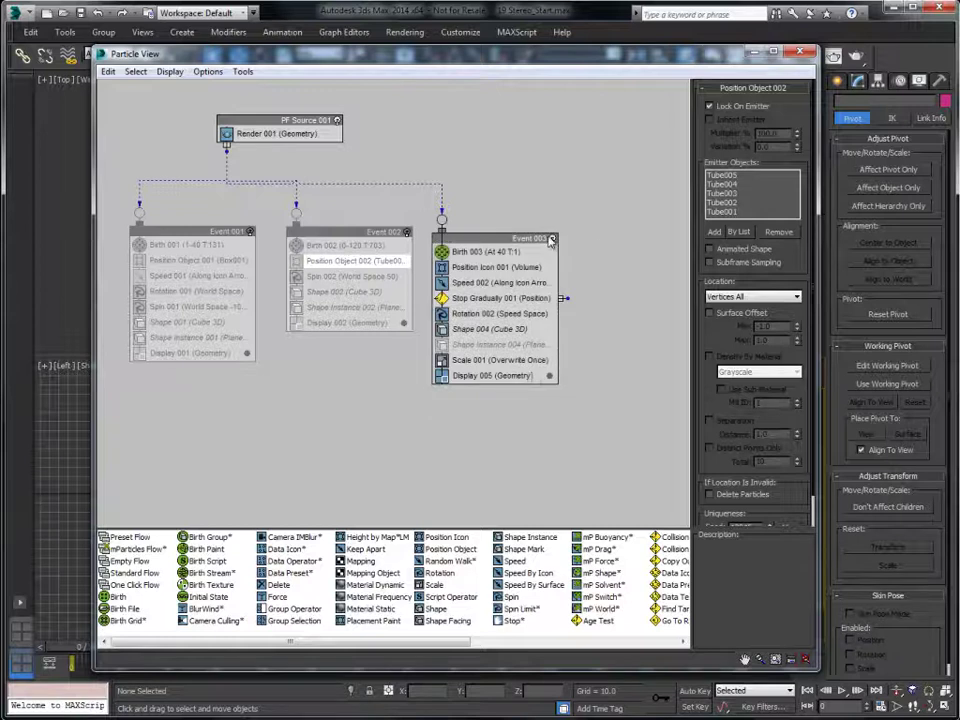
{"action": "left_click_drag", "start_coordinate": [494, 239], "coordinate": [508, 229]}
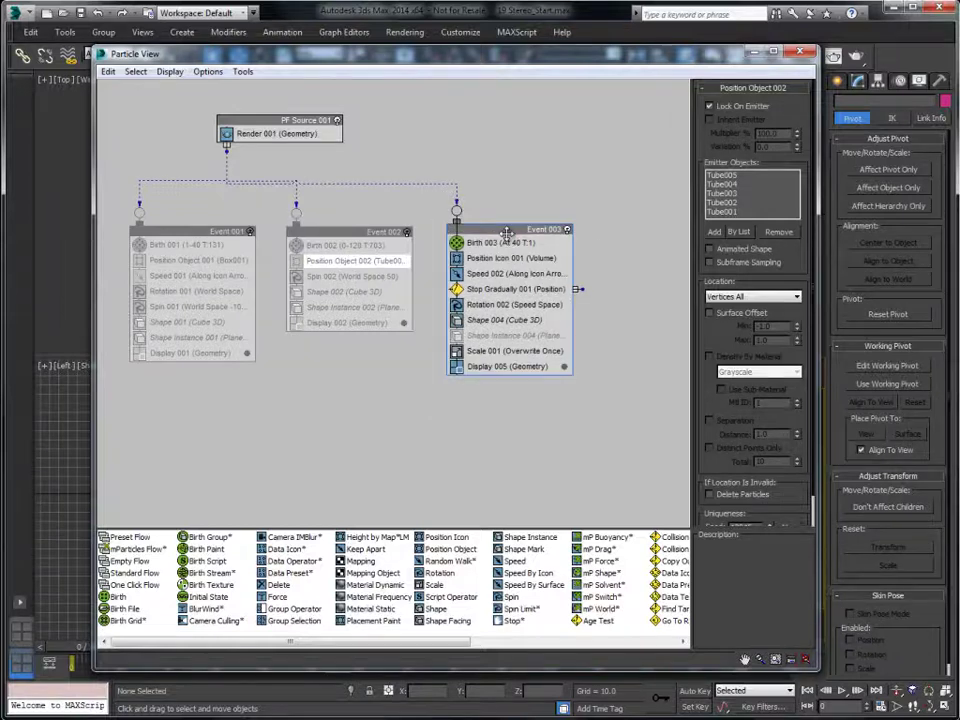
Review Event 003's Stop Gradually 001, Birth 003, Shape 004 cube and Scale 001 settings
{"action": "left_click", "coordinate": [493, 289]}
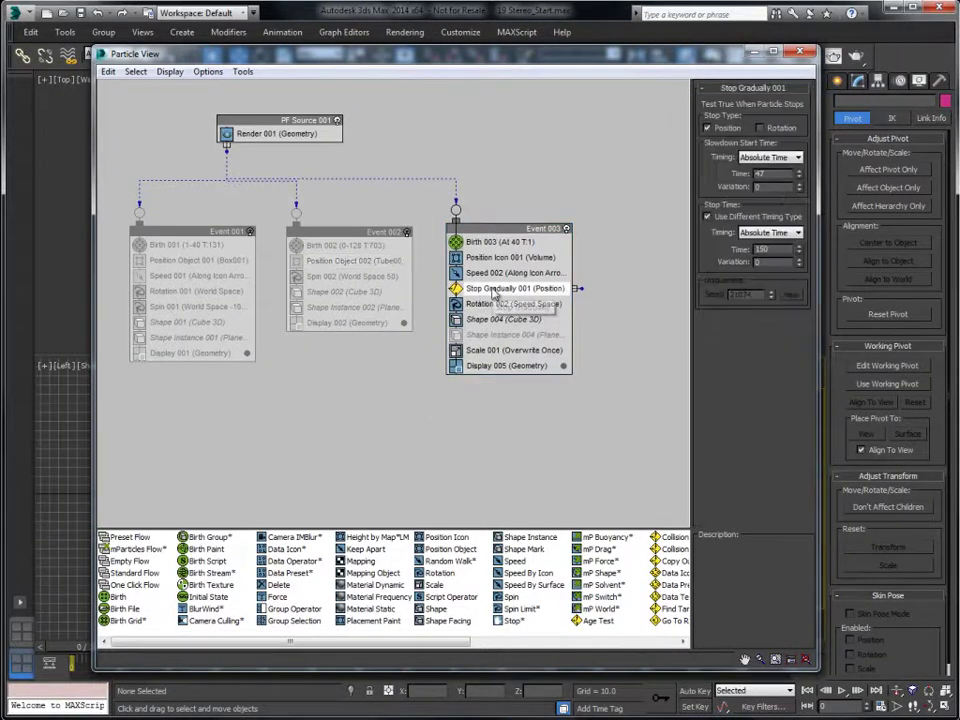
{"action": "left_click", "coordinate": [496, 242]}
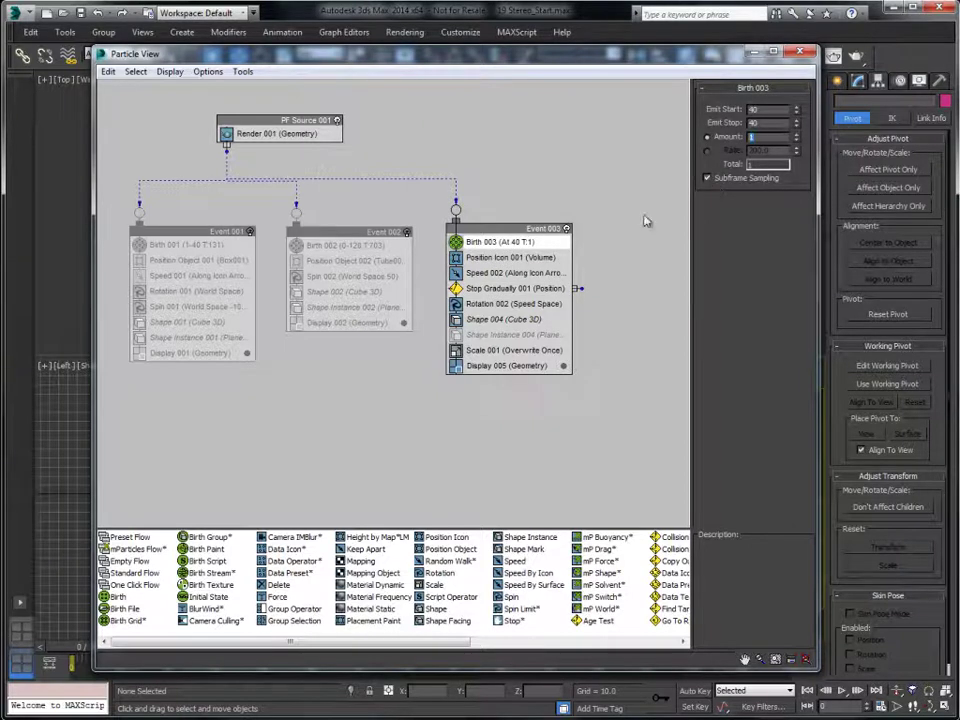
{"action": "left_click", "coordinate": [496, 320]}
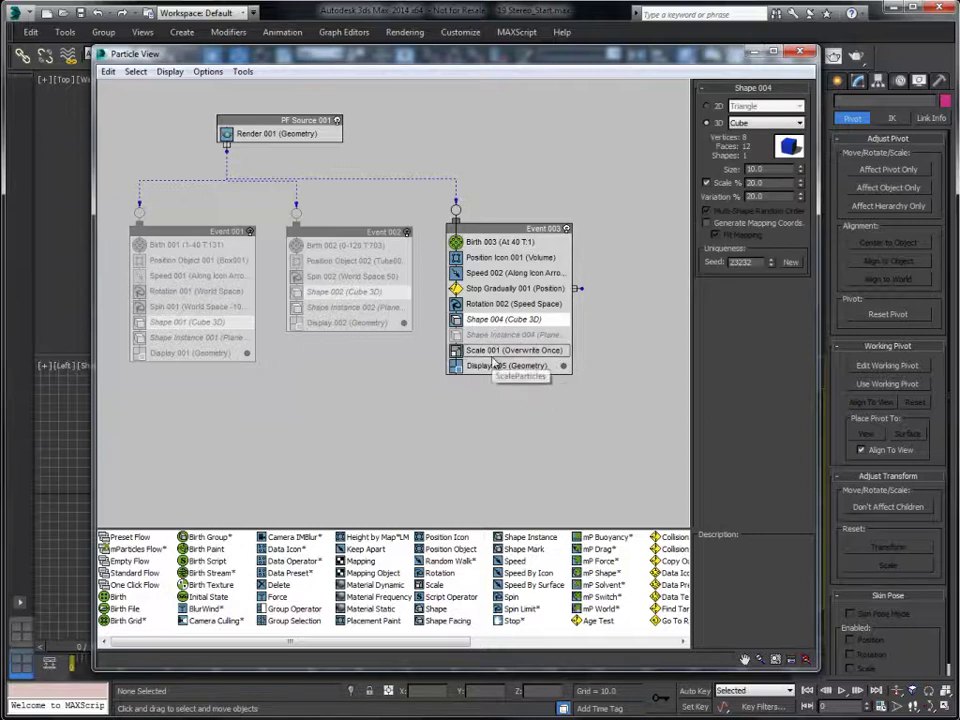
{"action": "left_click", "coordinate": [494, 350]}
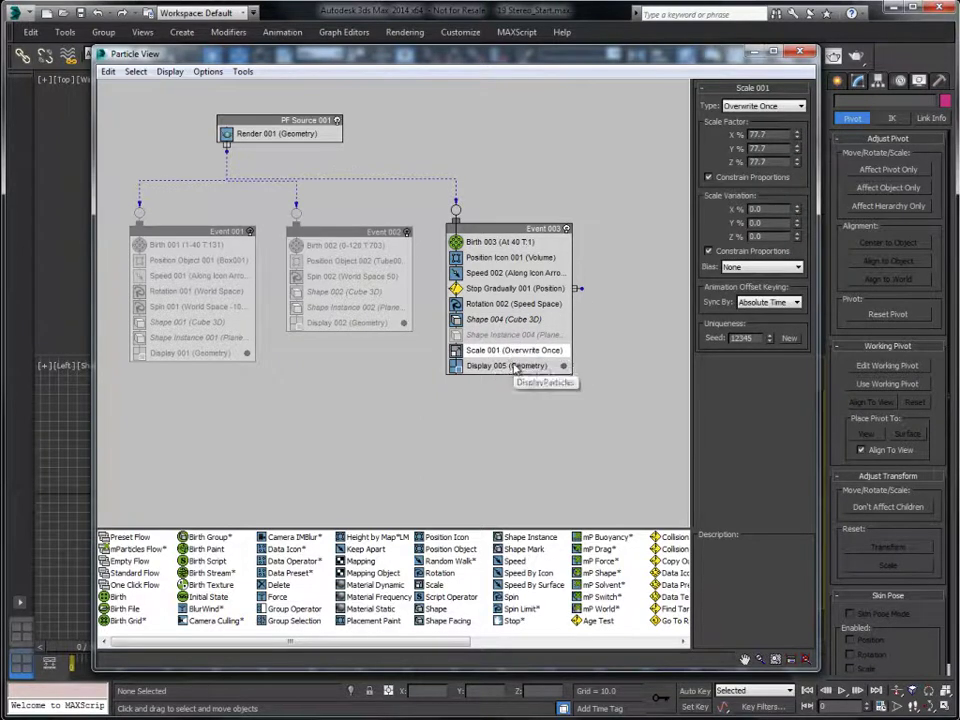
{"action": "left_click", "coordinate": [489, 289]}
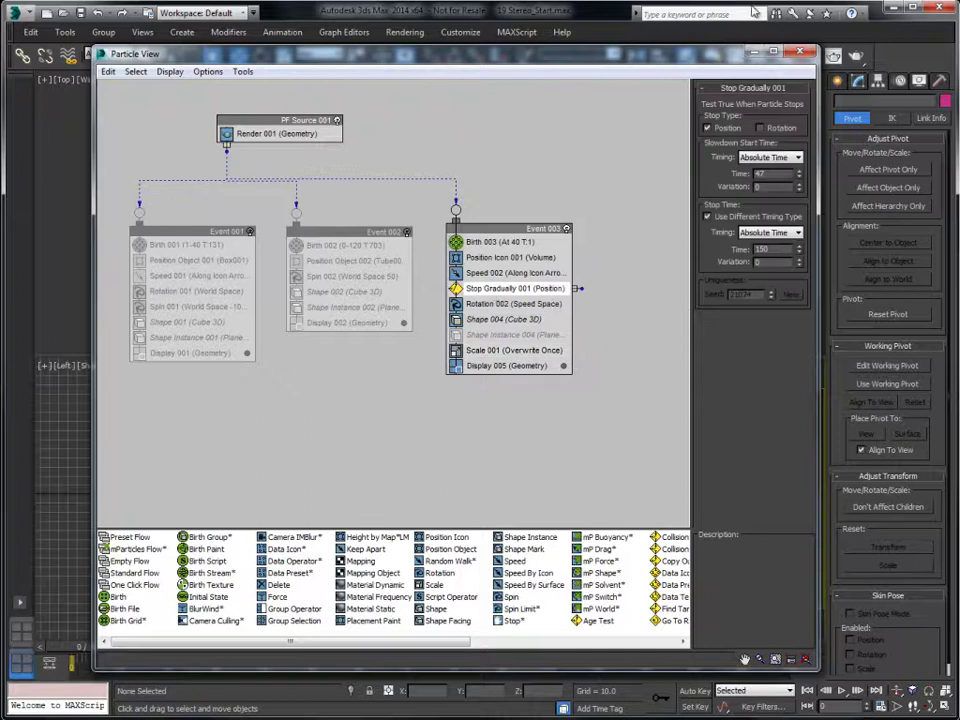
Close Particle View, play the animation with Event 003 active, then rewind to frame 0
{"action": "key", "text": "6"}
{"action": "left_click", "coordinate": [843, 691]}
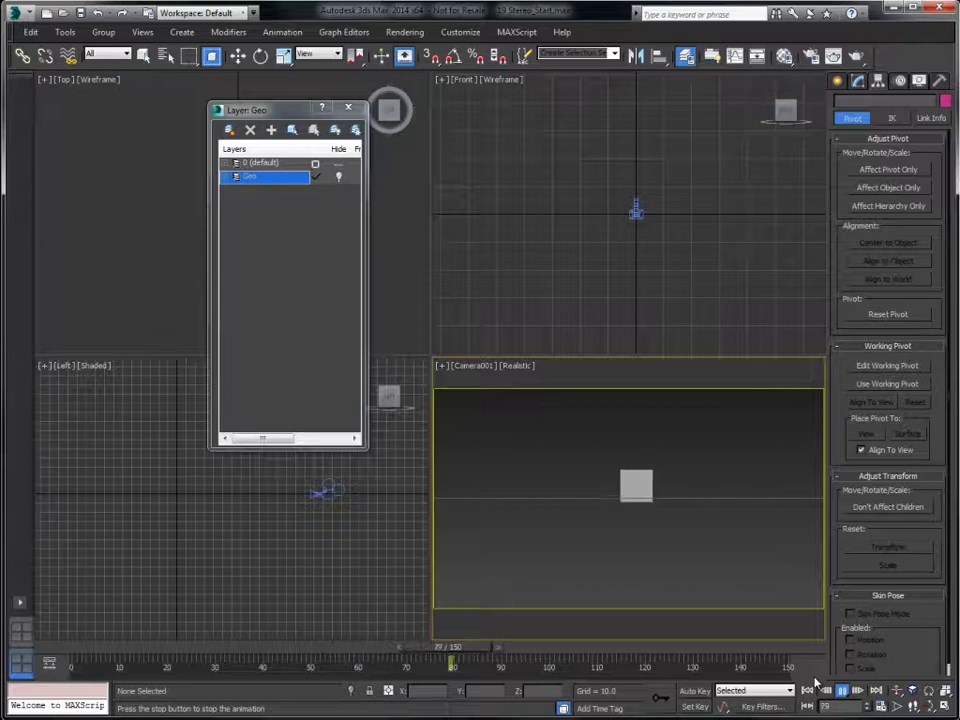
{"action": "key", "text": "w"}
{"action": "key", "text": "Home"}
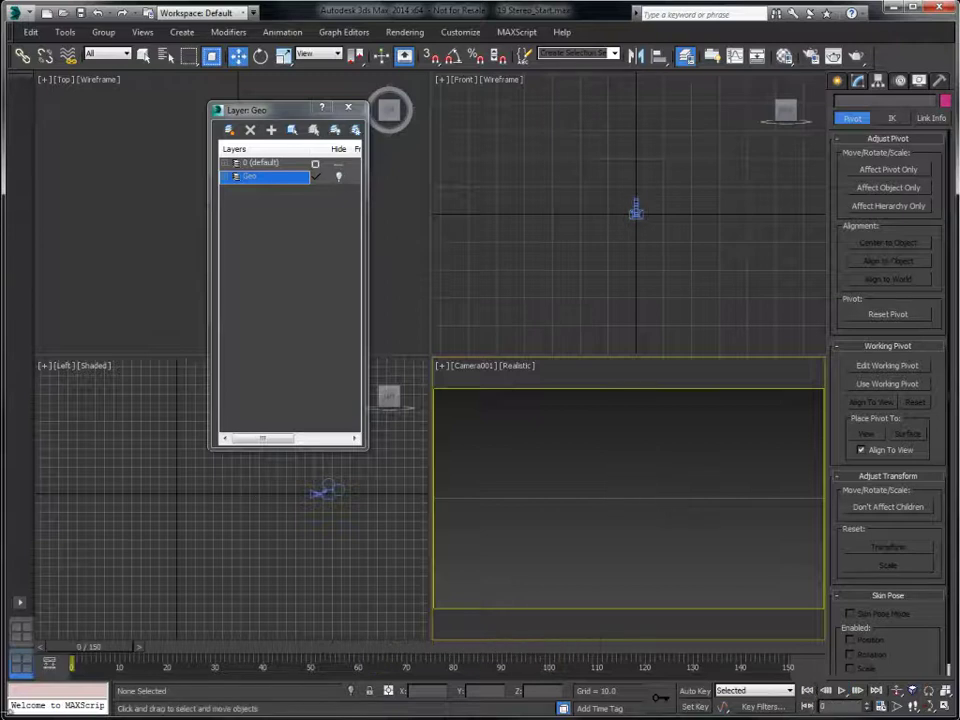
Turn Events 002 and 001 back on so all three particle events are enabled
{"action": "key", "text": "6"}
{"action": "left_click", "coordinate": [406, 233]}
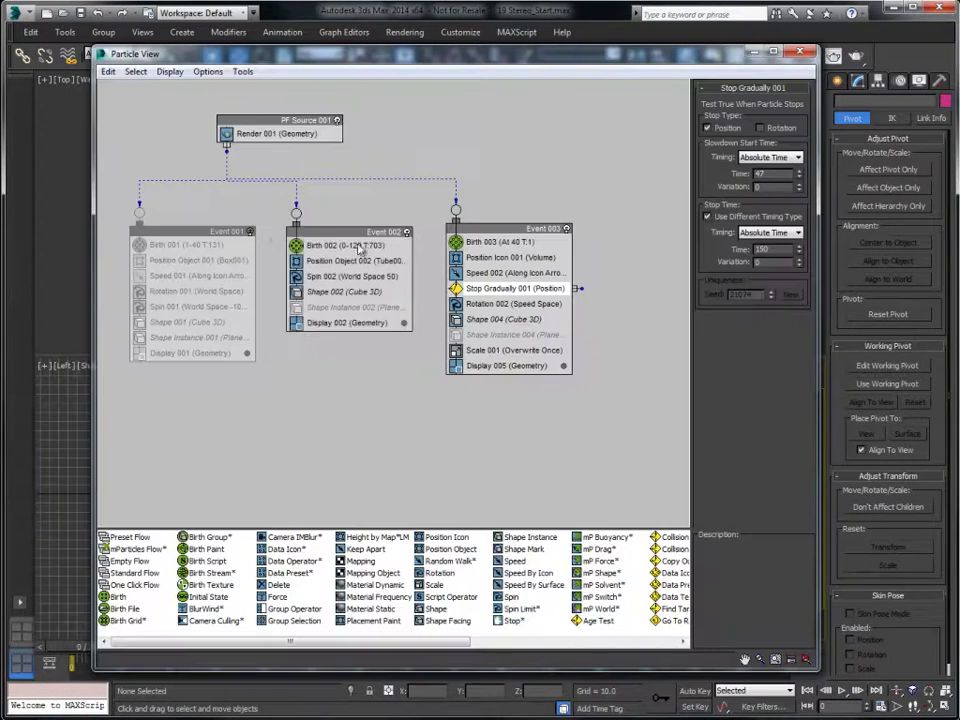
{"action": "left_click", "coordinate": [251, 232]}
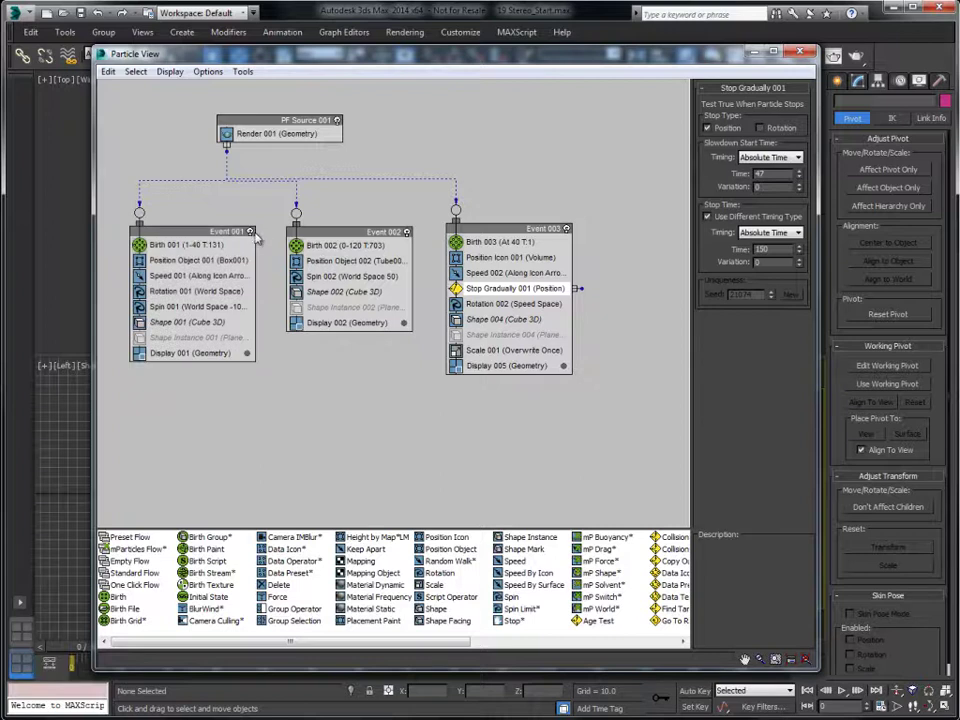
{"action": "left_click", "coordinate": [757, 47]}
Play the particle swirl, then uncover the Top and Left views and scrub to frame 64
{"action": "left_click", "coordinate": [842, 690]}
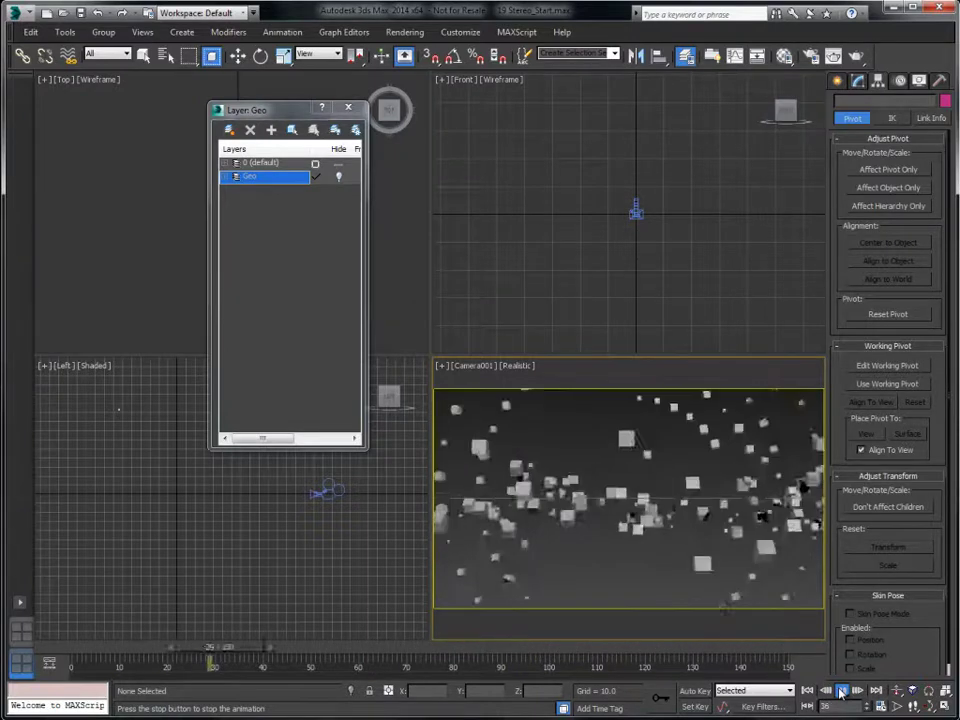
{"action": "left_click", "coordinate": [842, 690]}
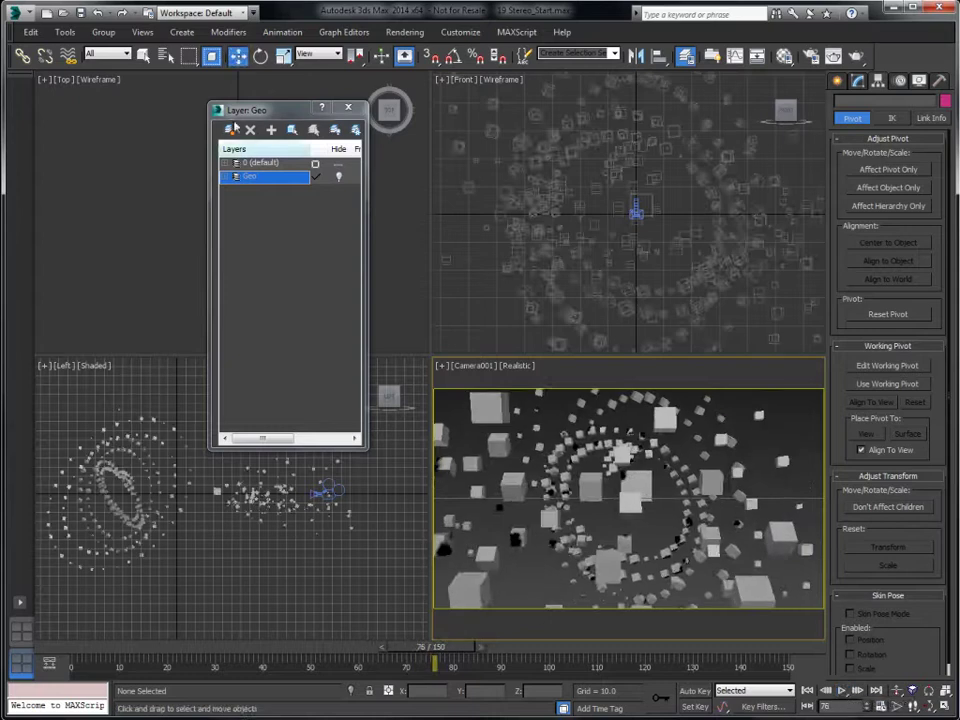
{"action": "left_click_drag", "start_coordinate": [262, 110], "coordinate": [397, 88]}
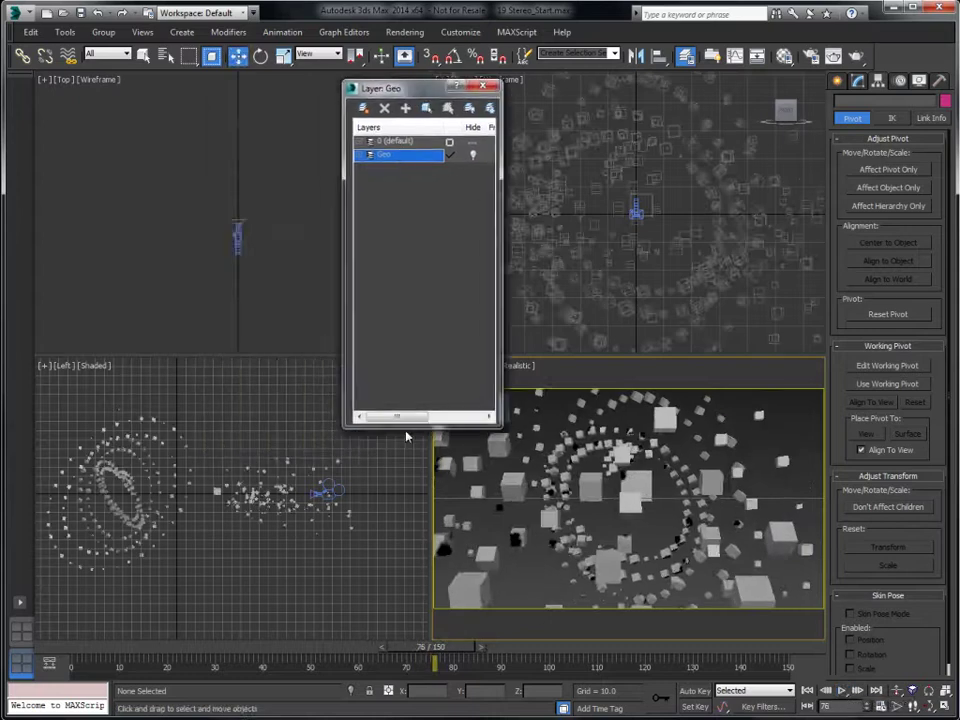
{"action": "left_click_drag", "start_coordinate": [405, 424], "coordinate": [405, 374]}
{"action": "mouse_move", "coordinate": [437, 648]}
{"action": "left_mouse_down"}
{"action": "mouse_move", "coordinate": [50, 652]}
{"action": "mouse_move", "coordinate": [390, 667]}
{"action": "mouse_move", "coordinate": [60, 665]}
{"action": "mouse_move", "coordinate": [444, 667]}
{"action": "left_mouse_up"}
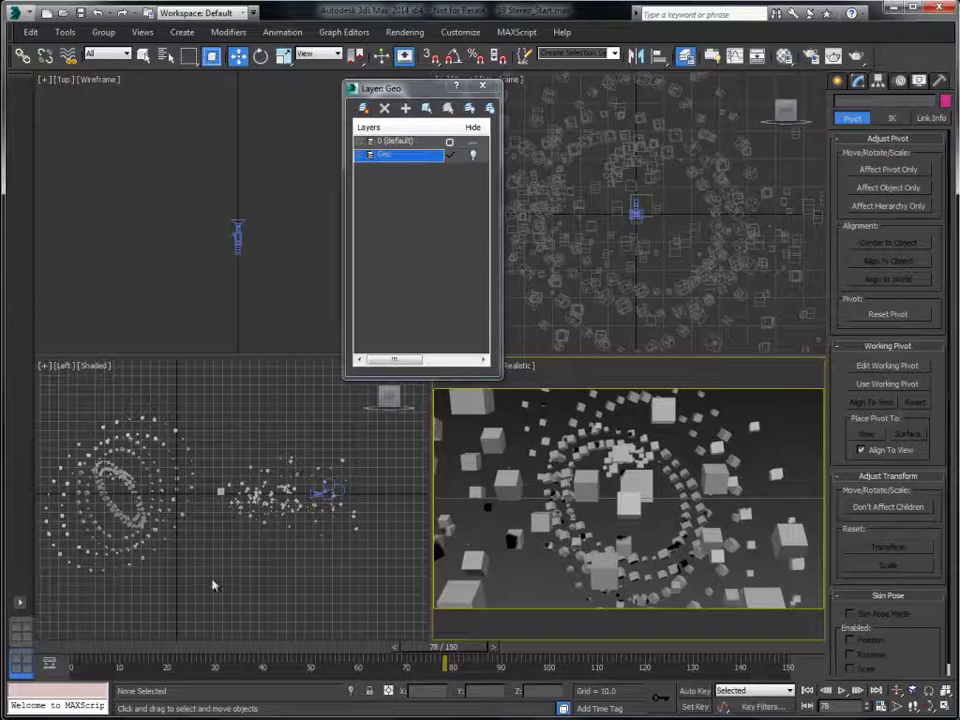
Add a Camera Culling operator to Event 001 above its display, using Camera001 as the culling camera
{"action": "key", "text": "6"}
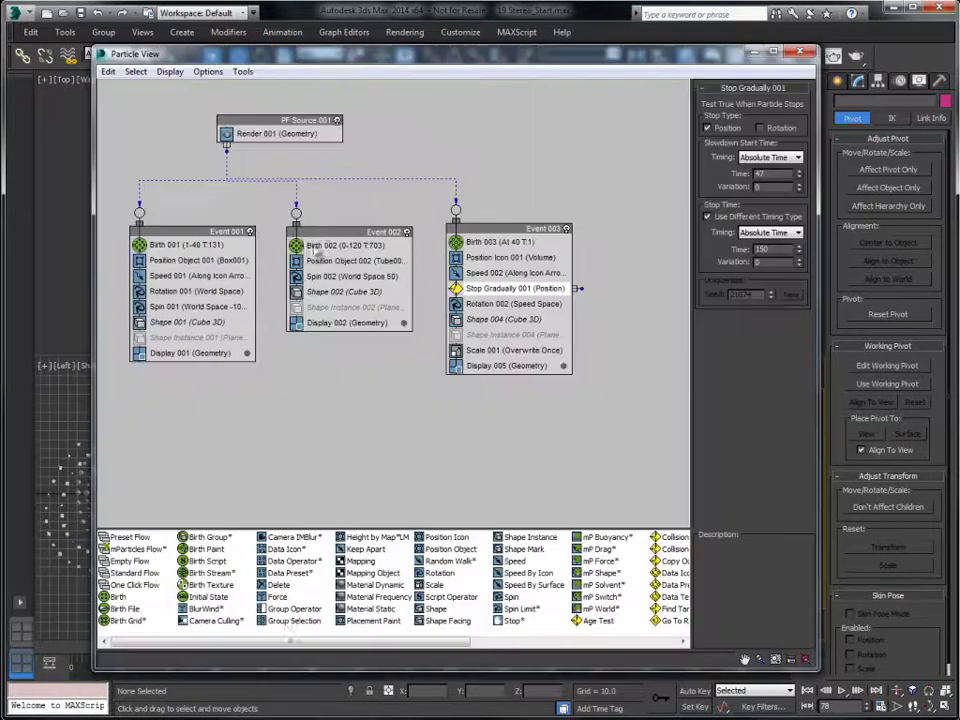
{"action": "left_click", "coordinate": [205, 622]}
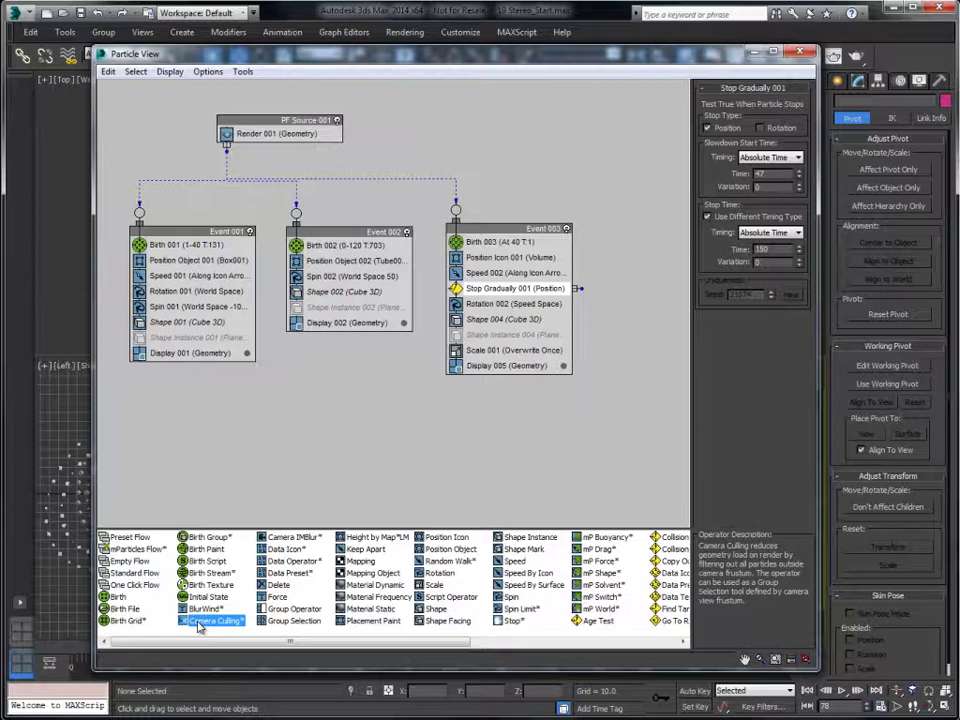
{"action": "left_click_drag", "start_coordinate": [247, 512], "coordinate": [198, 360]}
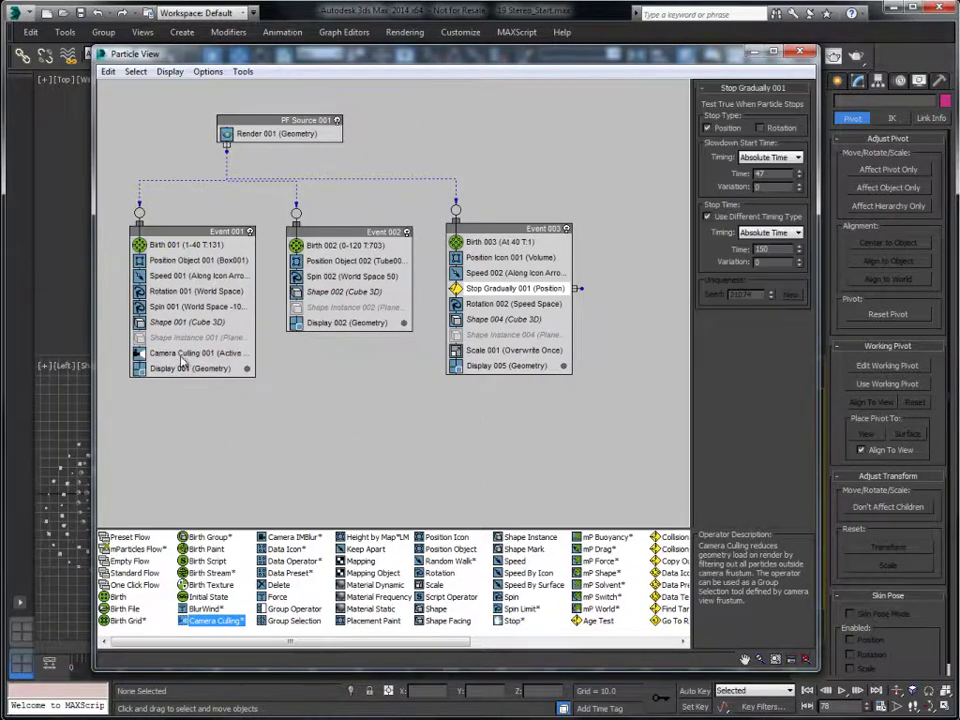
{"action": "left_click", "coordinate": [185, 354]}
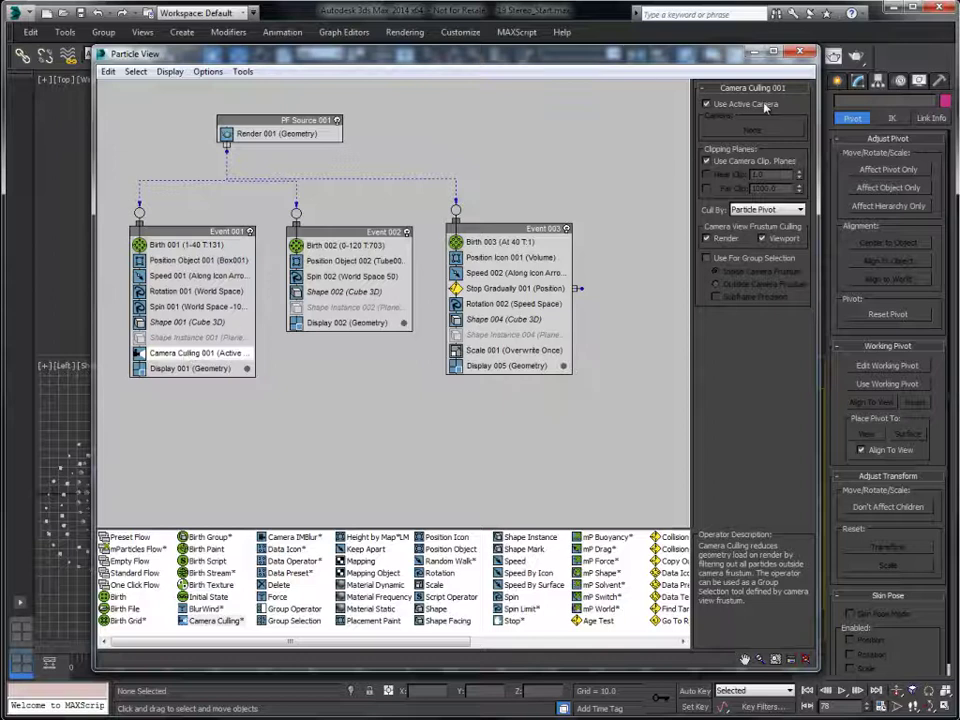
{"action": "left_click_drag", "start_coordinate": [566, 53], "coordinate": [760, 47]}
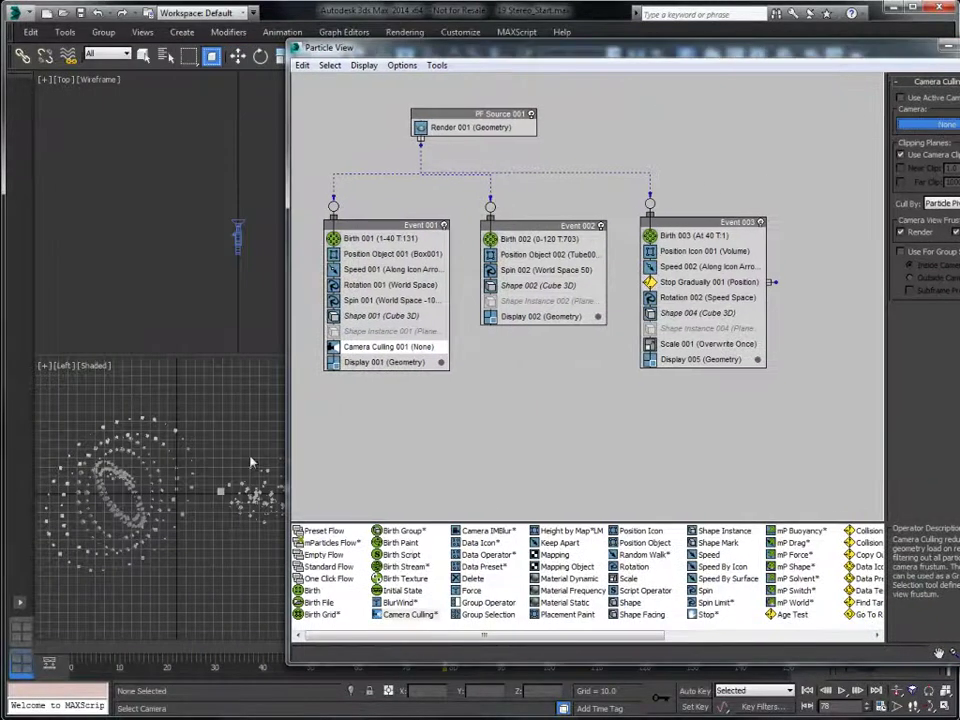
{"action": "left_click", "coordinate": [238, 250]}
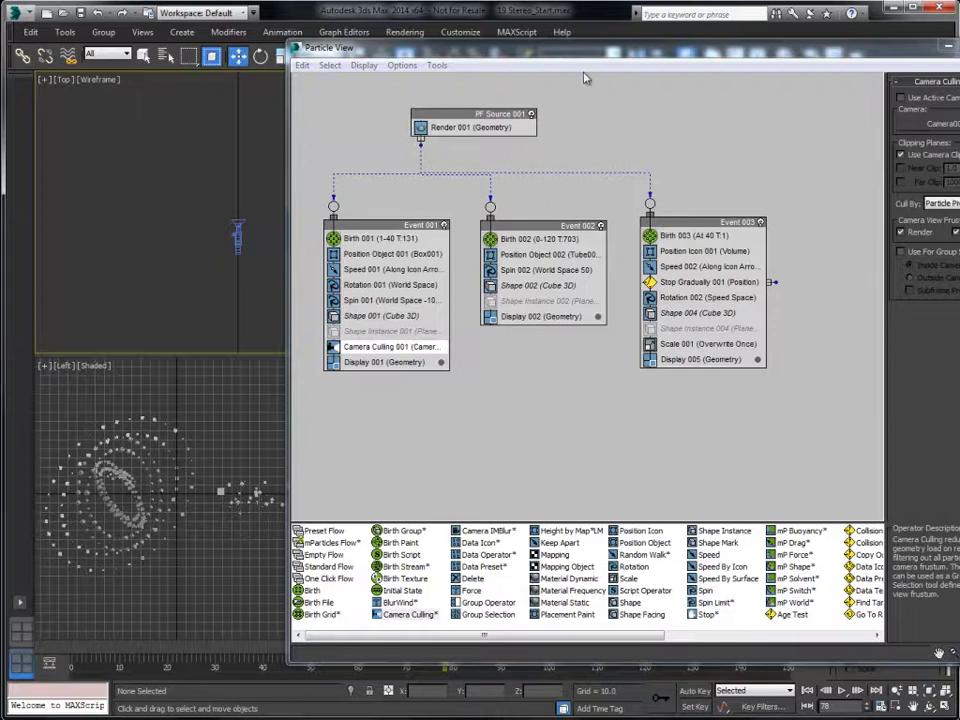
{"action": "left_click_drag", "start_coordinate": [437, 47], "coordinate": [244, 41]}
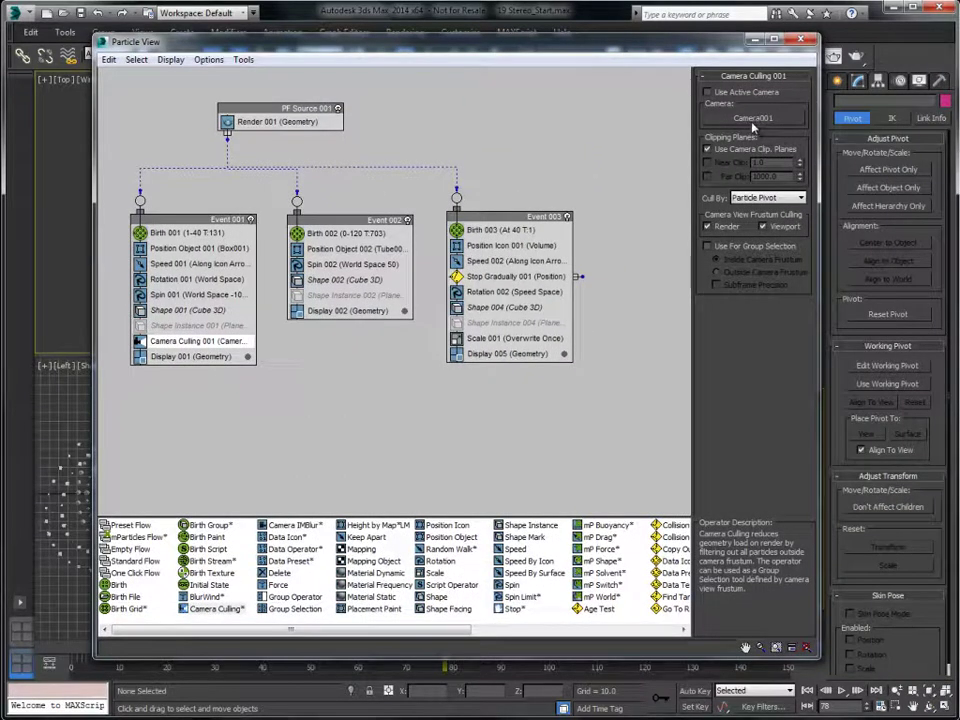
Paste an instanced copy of Camera Culling 001 onto Display 002 in Event 002 and realign Event 003
{"action": "right_click", "coordinate": [187, 345]}
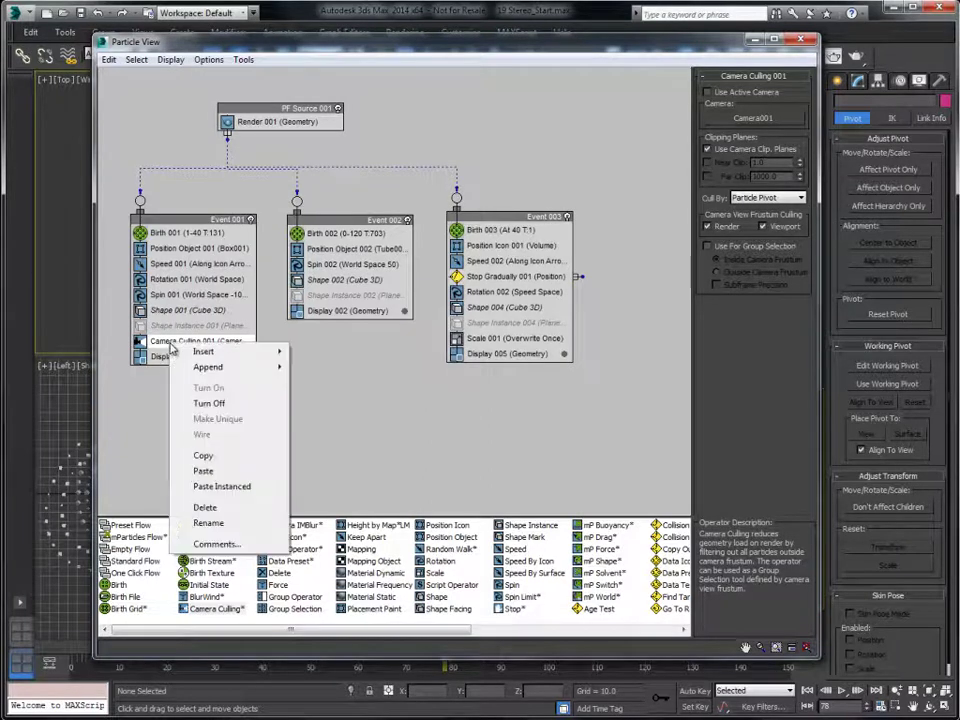
{"action": "left_click", "coordinate": [200, 455]}
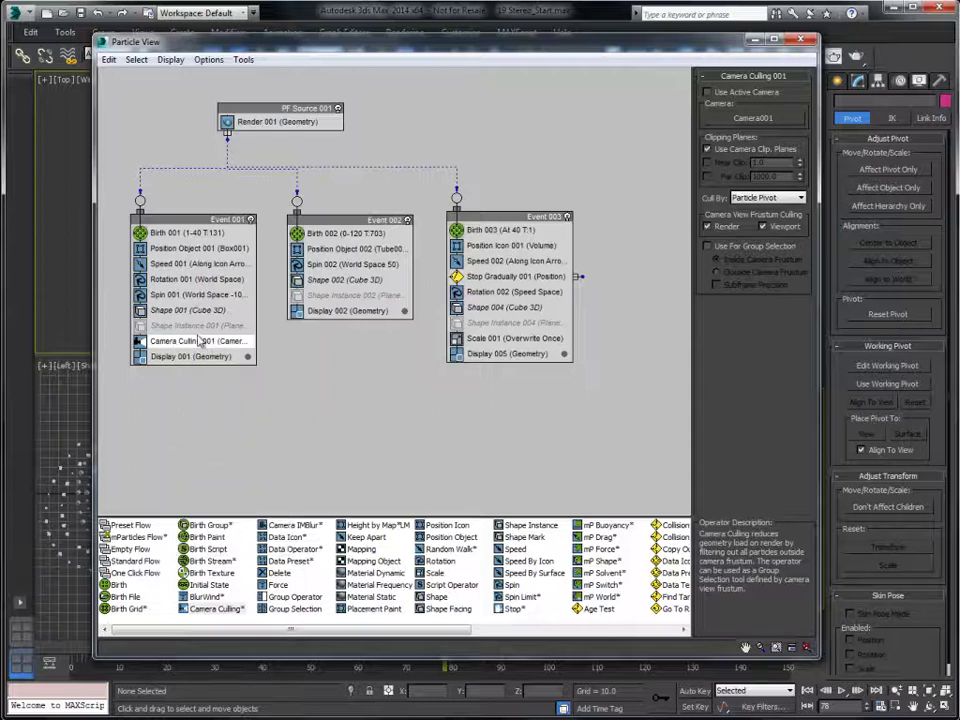
{"action": "right_click", "coordinate": [333, 311]}
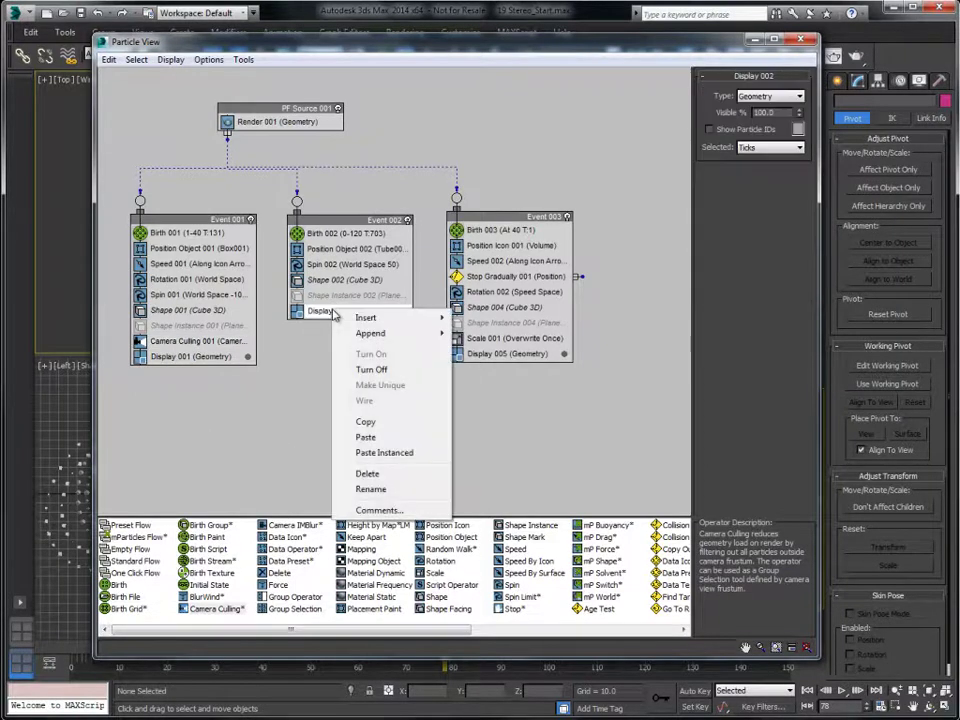
{"action": "left_click", "coordinate": [372, 449]}
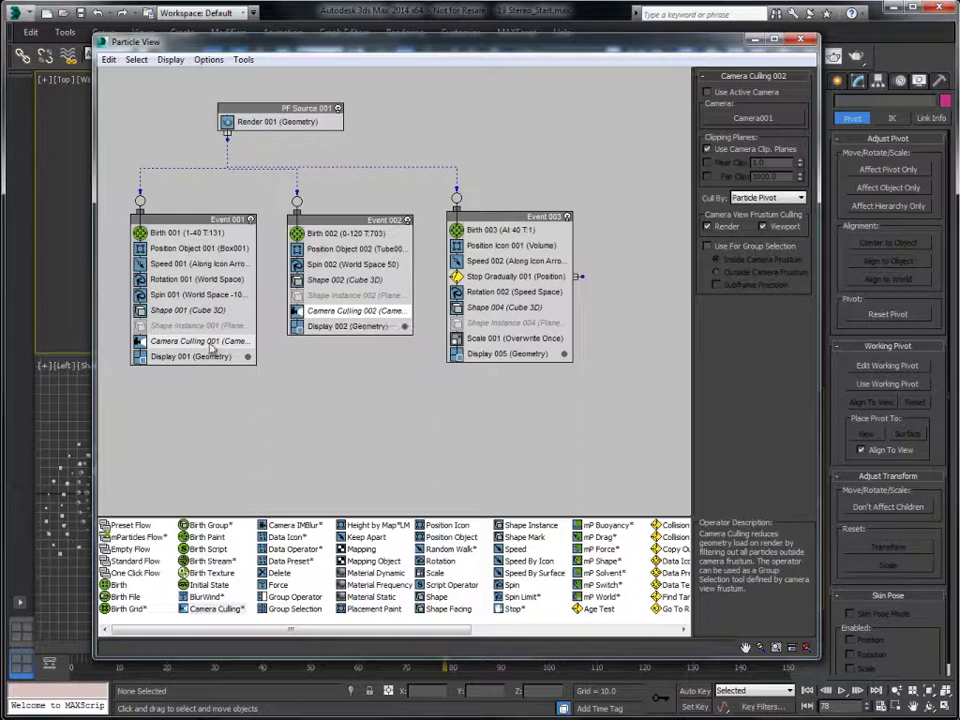
{"action": "left_click_drag", "start_coordinate": [515, 216], "coordinate": [512, 203]}
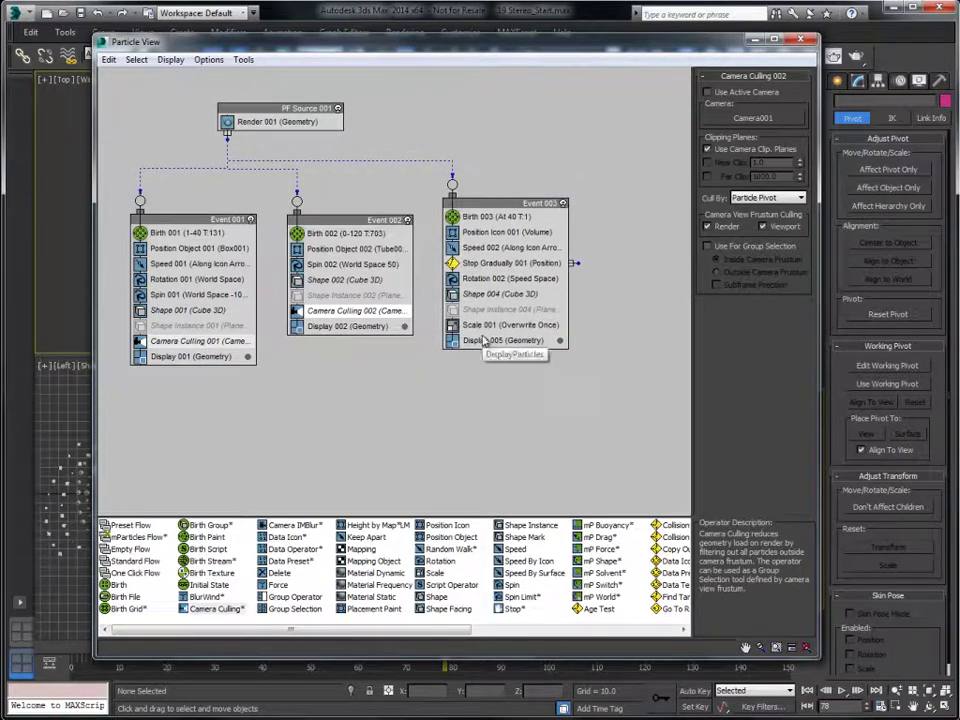
{"action": "left_click_drag", "start_coordinate": [504, 217], "coordinate": [510, 215]}
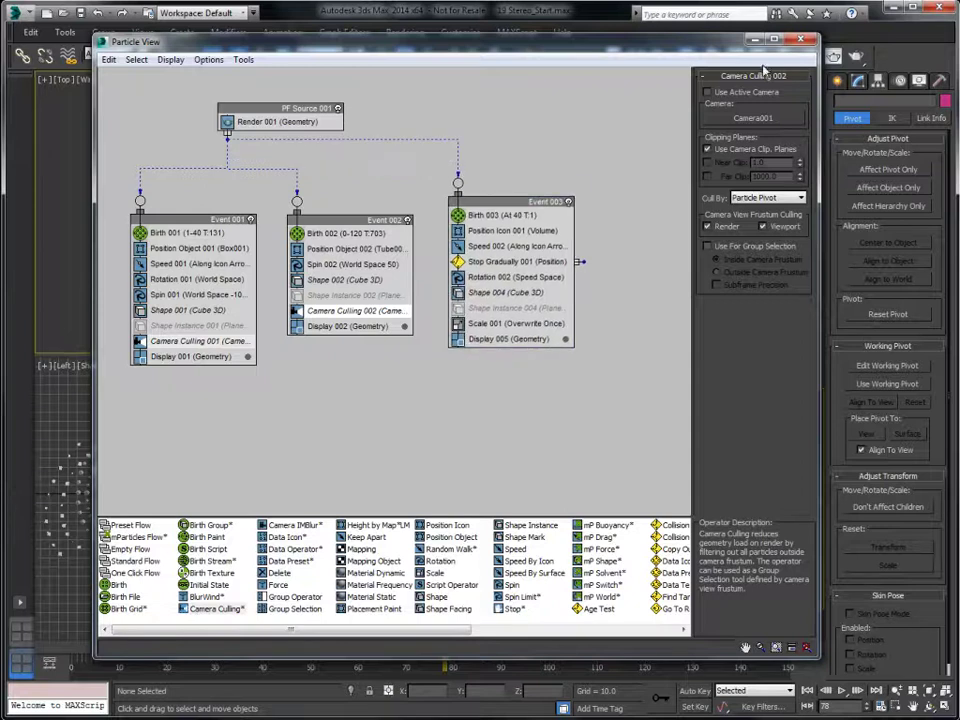
Check the culled particles up to frame 50 and select Camera001 in the Left viewport
{"action": "key", "text": "6"}
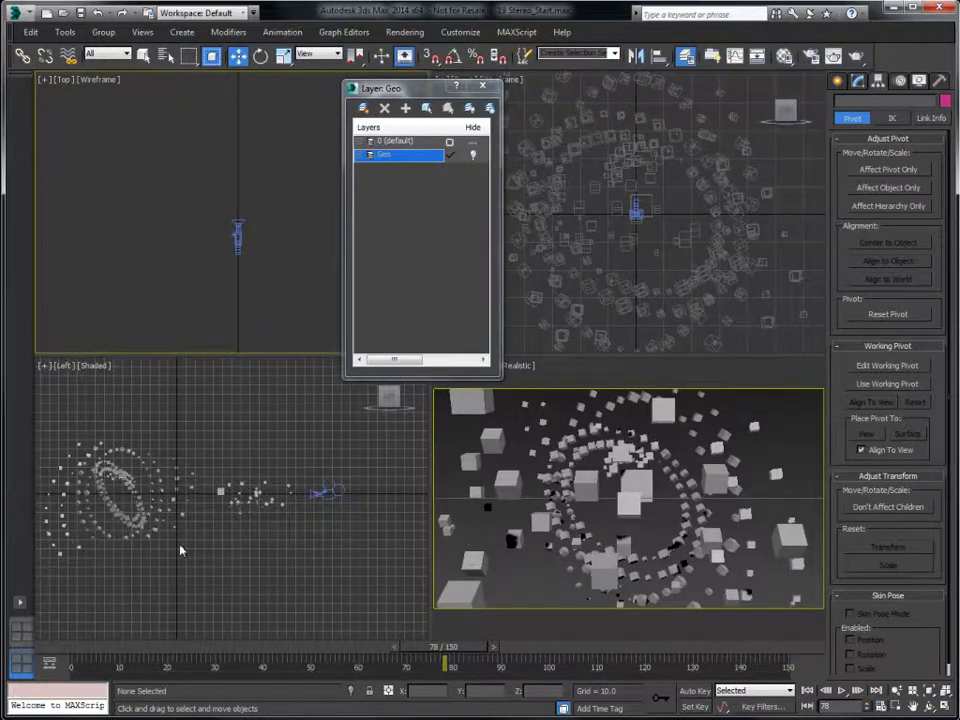
{"action": "left_click_drag", "start_coordinate": [443, 648], "coordinate": [331, 637]}
{"action": "key", "text": "w"}
{"action": "left_click", "coordinate": [240, 375]}
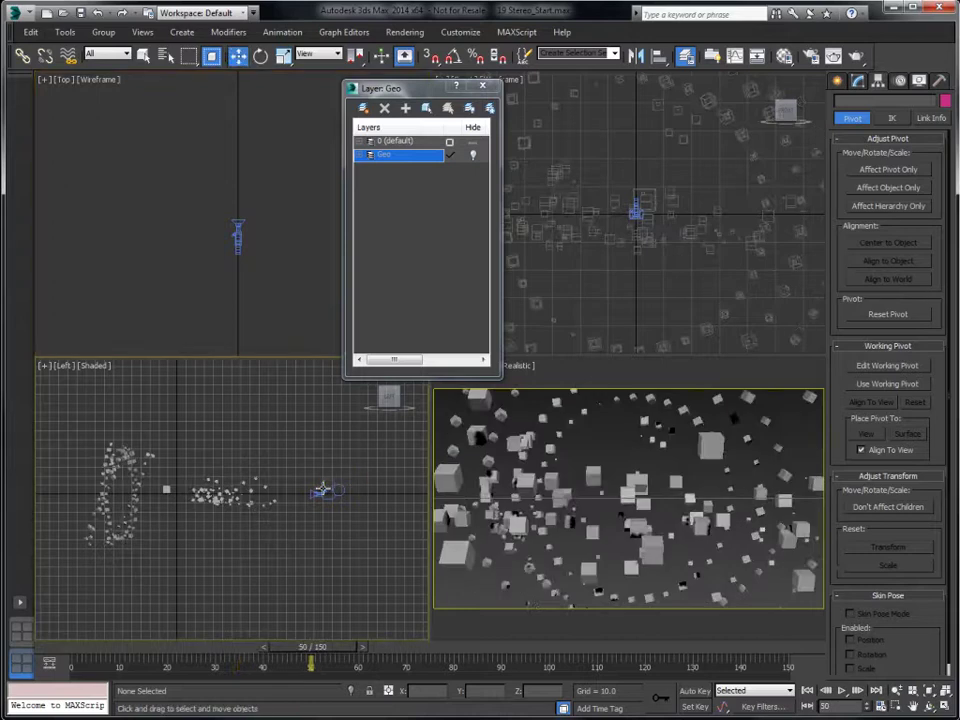
{"action": "right_click", "coordinate": [322, 536]}
{"action": "left_click", "coordinate": [300, 480]}
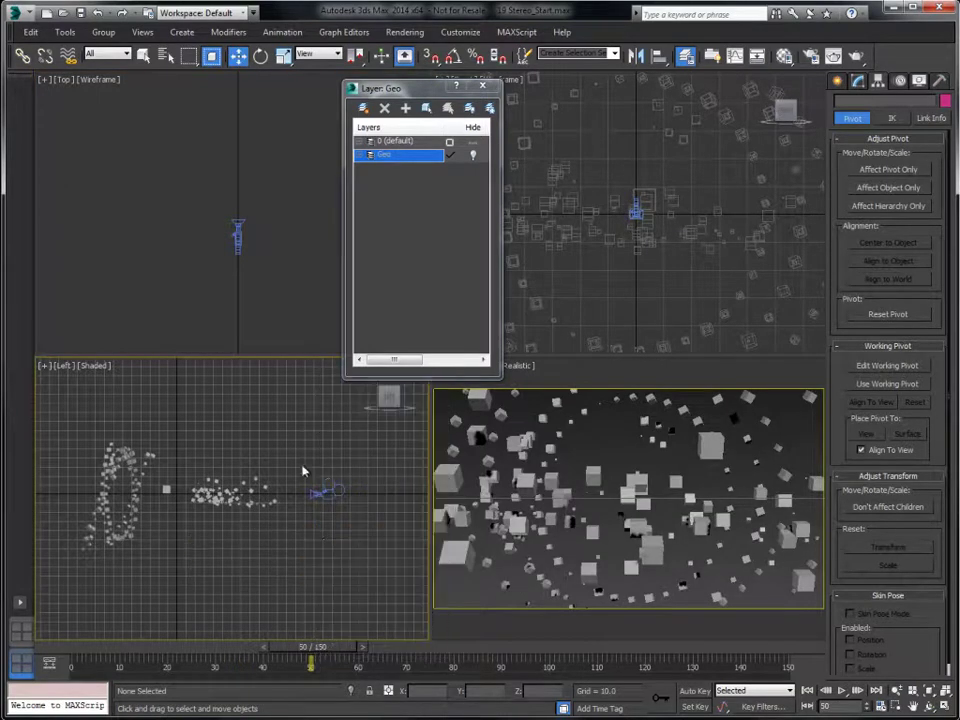
{"action": "left_click", "coordinate": [330, 492]}
Scrub the culled animation through frames 70 and 84, then reopen Particle View
{"action": "left_click_drag", "start_coordinate": [314, 654], "coordinate": [460, 640]}
{"action": "key", "text": "w"}
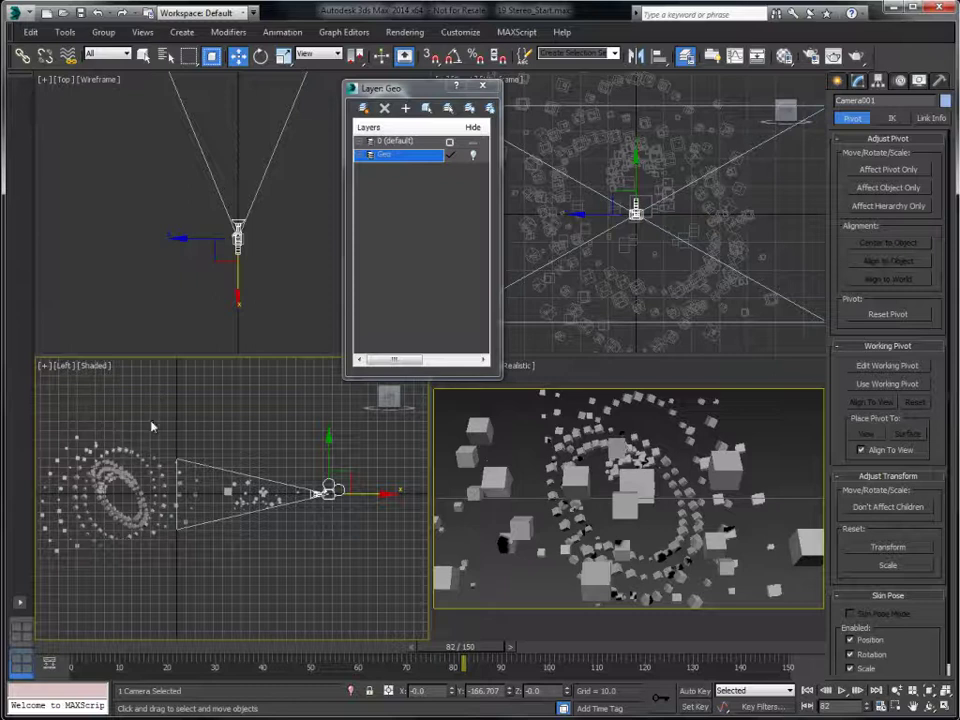
{"action": "left_click_drag", "start_coordinate": [462, 647], "coordinate": [47, 626]}
{"action": "key", "text": "w"}
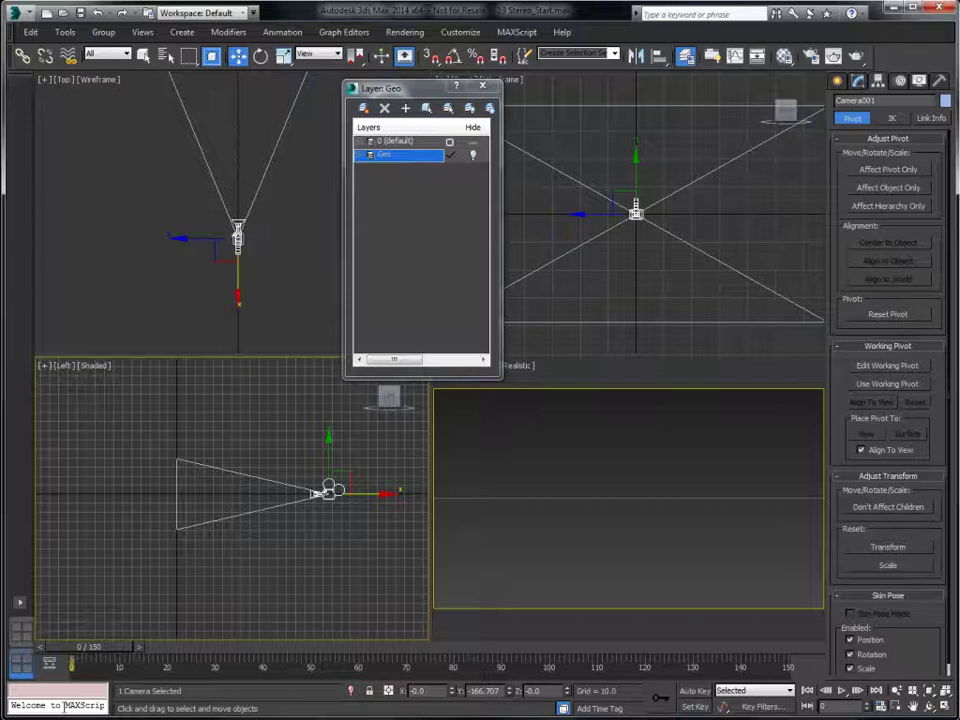
{"action": "key", "text": "6"}
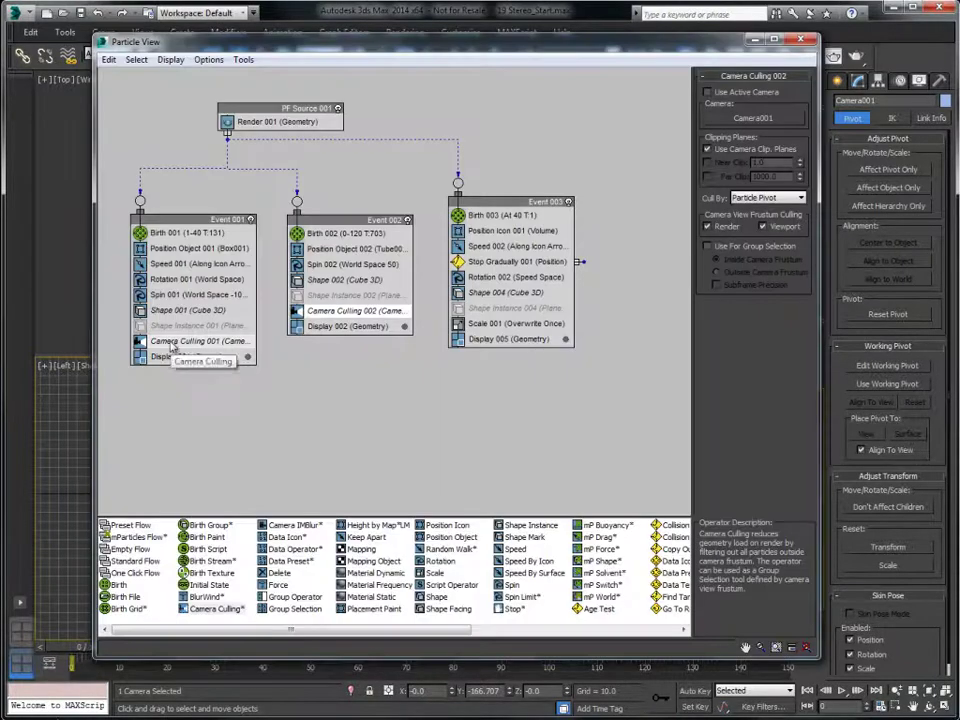
Set Shape 001's 3D particle shape to Digits Courier and preview it up to frame 70
{"action": "left_click", "coordinate": [193, 311]}
{"action": "left_click", "coordinate": [767, 111]}
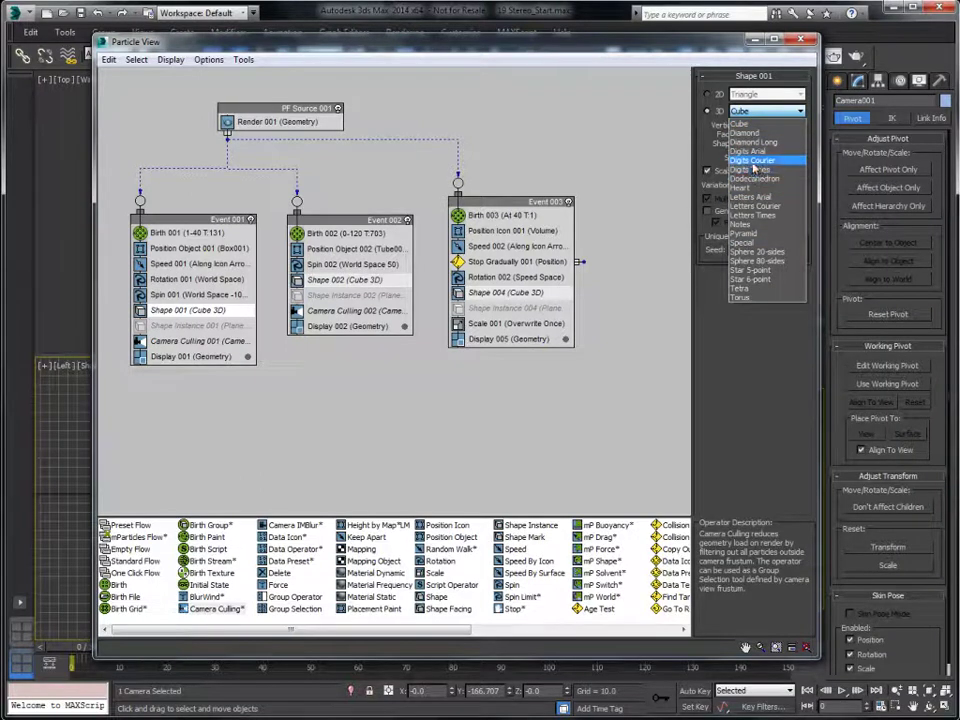
{"action": "left_click", "coordinate": [752, 160]}
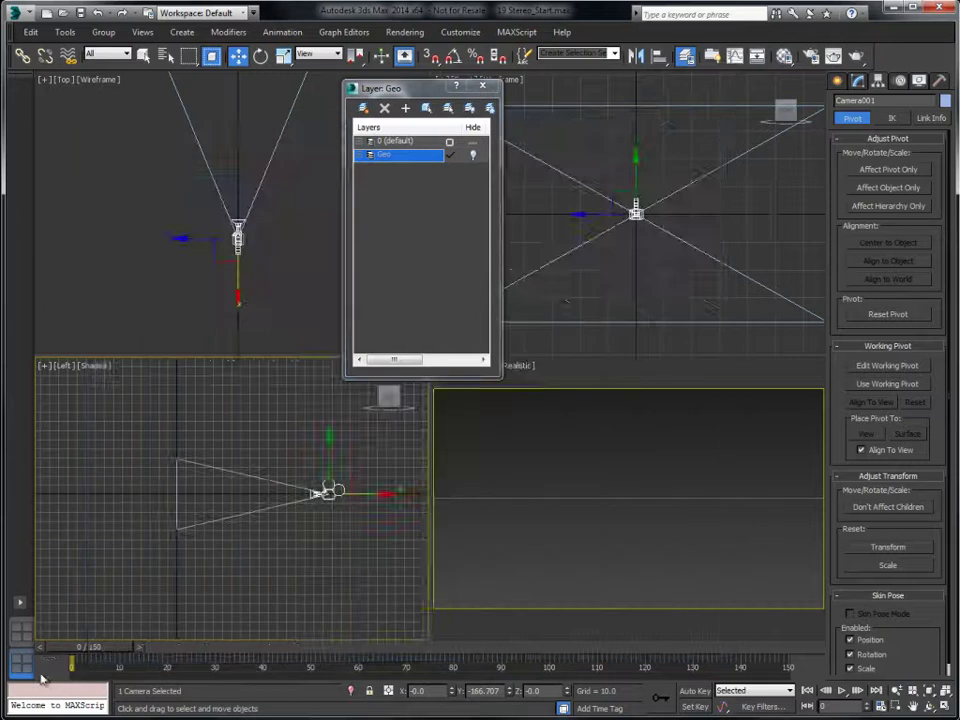
{"action": "left_click_drag", "start_coordinate": [72, 660], "coordinate": [30, 706]}
{"action": "key", "text": "w"}
Change the particle shape from Digits Courier to Special
{"action": "key", "text": "6"}
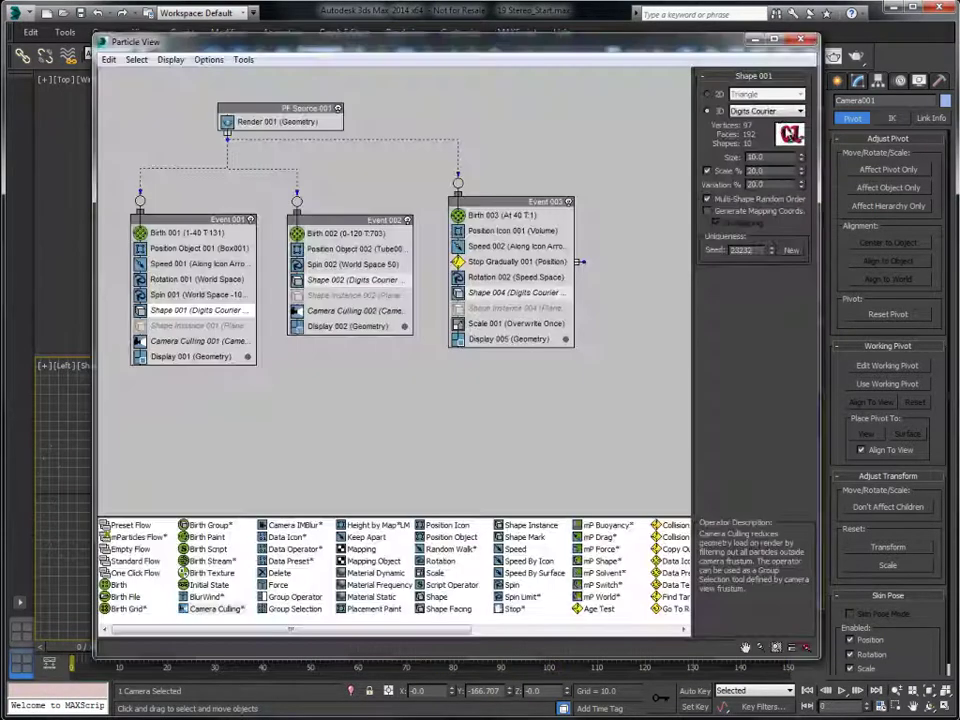
{"action": "left_click", "coordinate": [765, 111]}
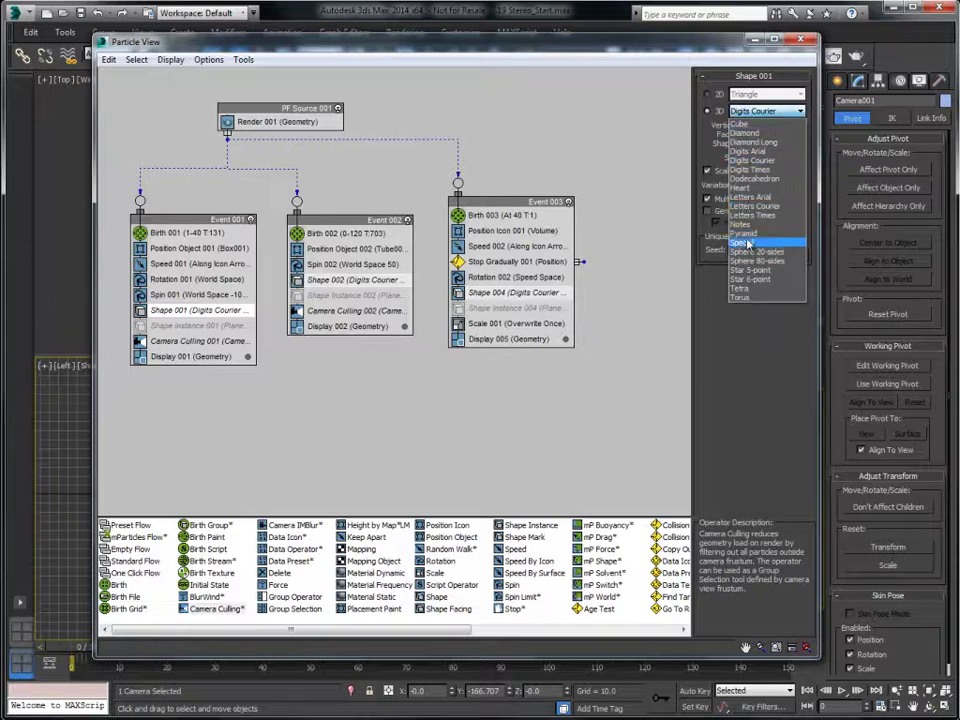
{"action": "left_click", "coordinate": [745, 243]}
Close Particle View, scrub the particle animation, then return to frame 0
{"action": "key", "text": "6"}
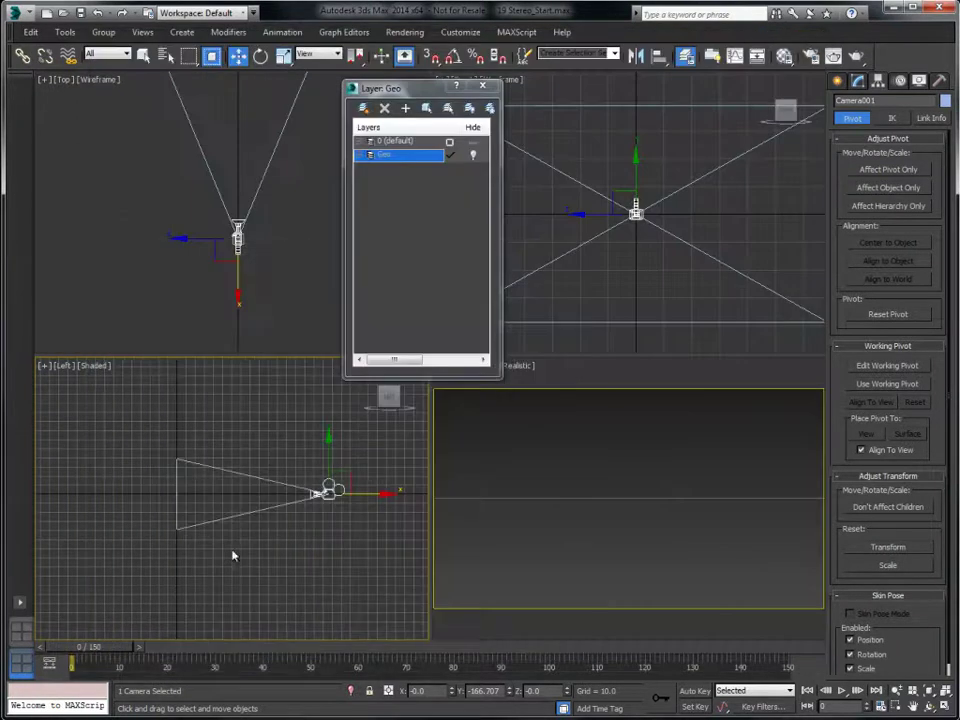
{"action": "left_click_drag", "start_coordinate": [98, 648], "coordinate": [70, 648]}
{"action": "key", "text": "w"}
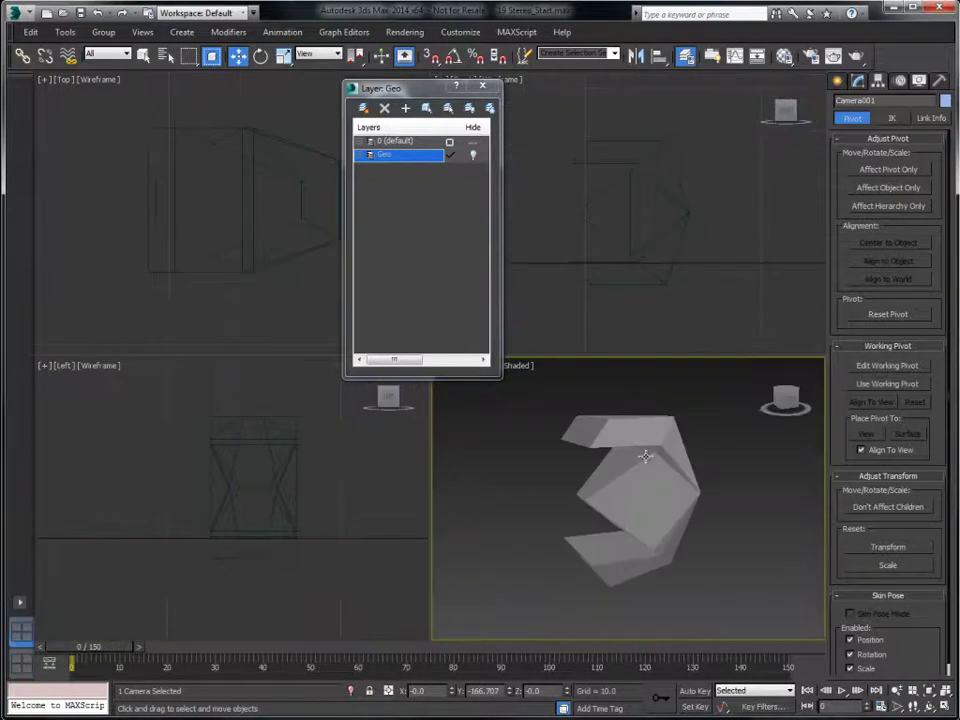
With Plane003 selected, disable Shape 001/002/004 and enable Shape Instance 001/002/004 in the three events
{"action": "left_click", "coordinate": [620, 450]}
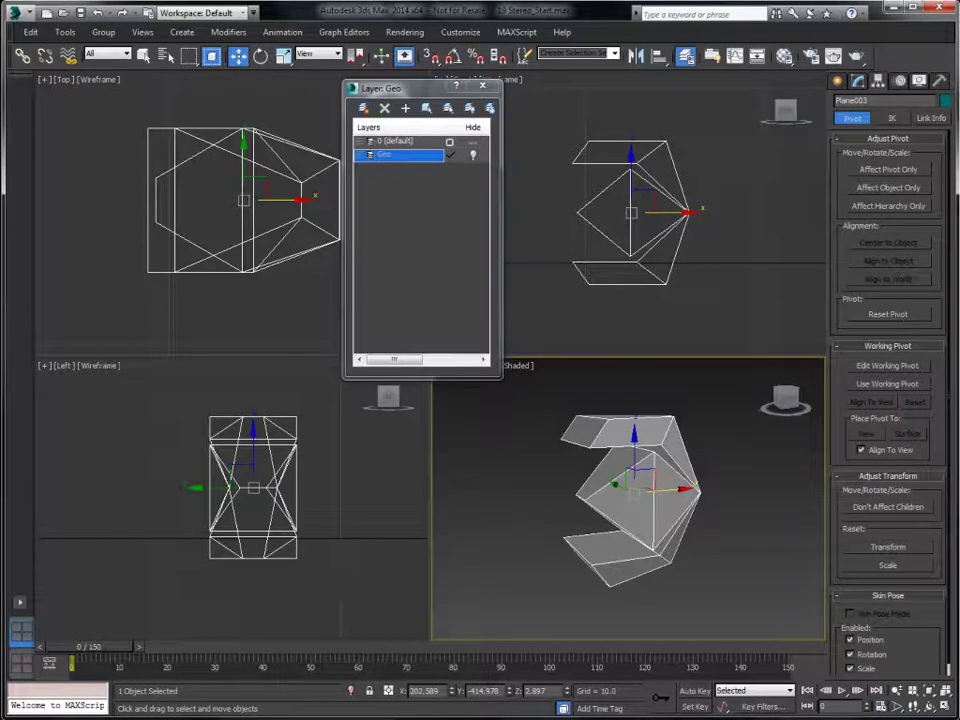
{"action": "key", "text": "6"}
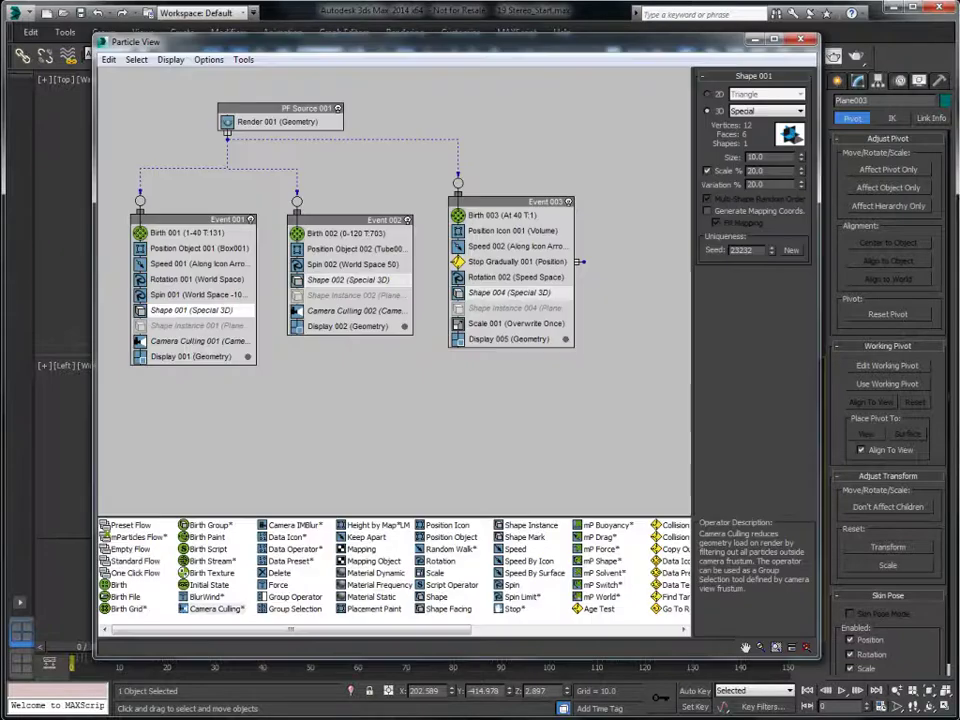
{"action": "left_click", "coordinate": [140, 310]}
{"action": "left_click", "coordinate": [140, 325]}
{"action": "left_click", "coordinate": [297, 280]}
{"action": "left_click", "coordinate": [297, 295]}
{"action": "left_click", "coordinate": [458, 292]}
{"action": "left_click", "coordinate": [458, 308]}
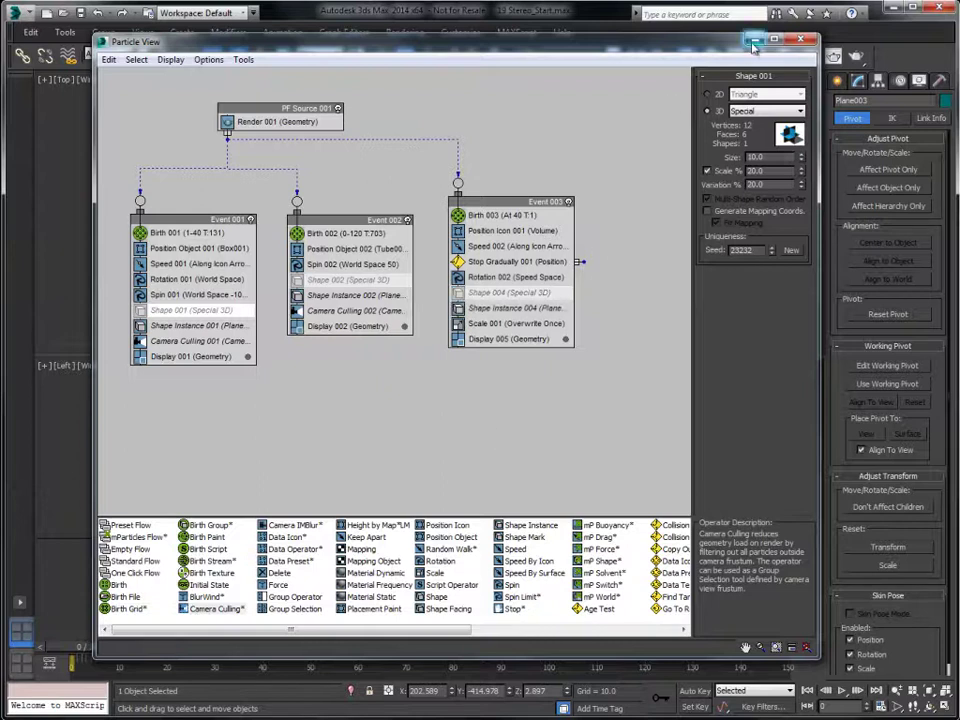
{"action": "key", "text": "6"}
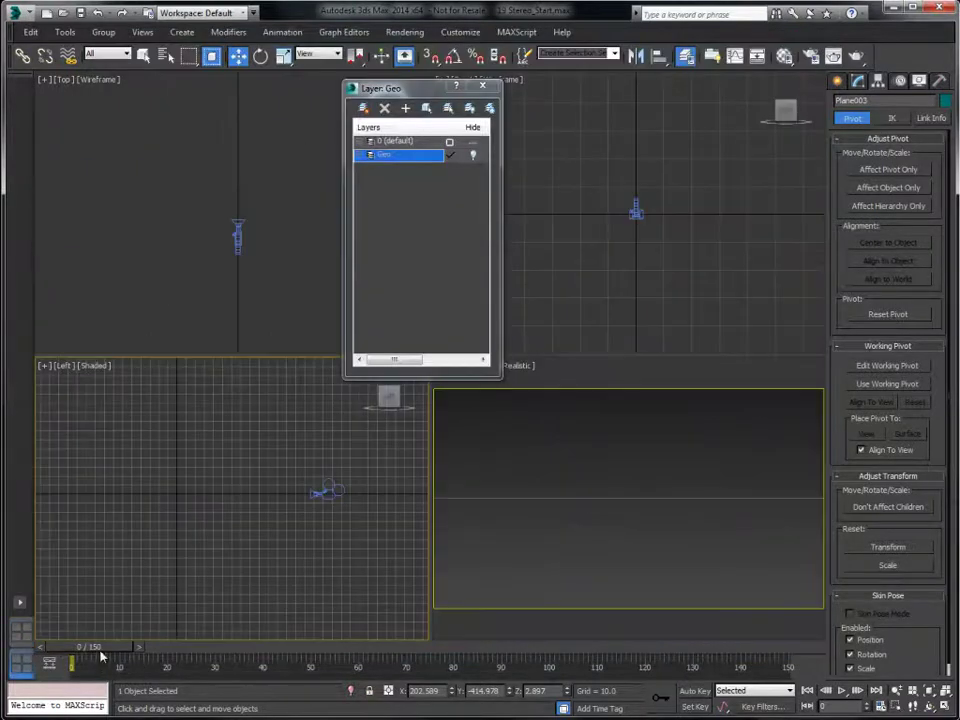
Scrub the animation to check the new particles and select Camera001
{"action": "left_click_drag", "start_coordinate": [97, 650], "coordinate": [311, 660]}
{"action": "key", "text": "w"}
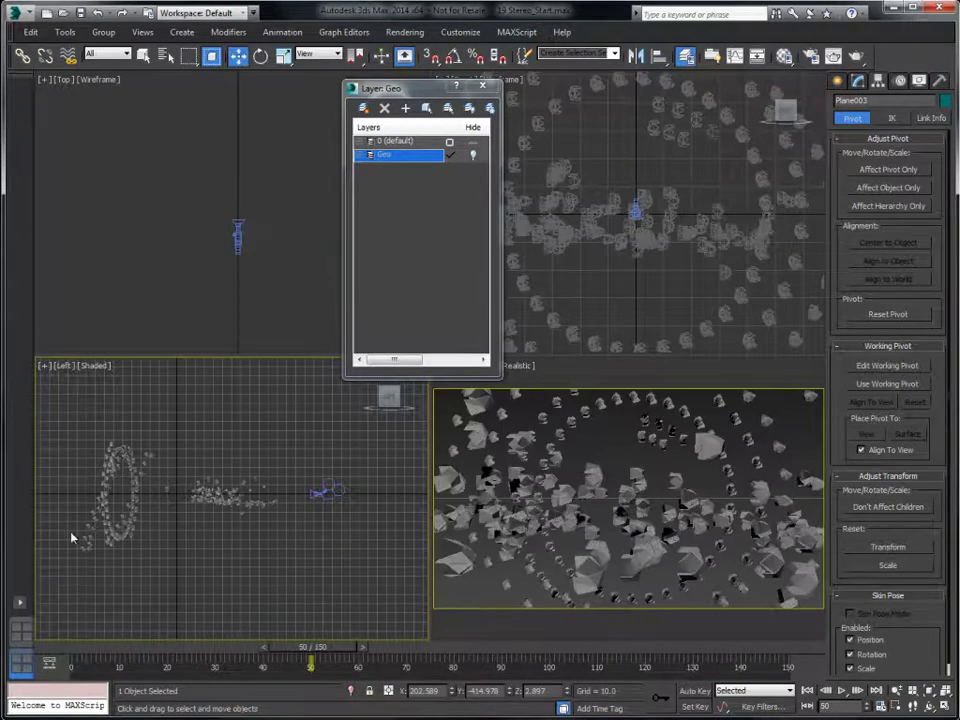
{"action": "left_click", "coordinate": [318, 494]}
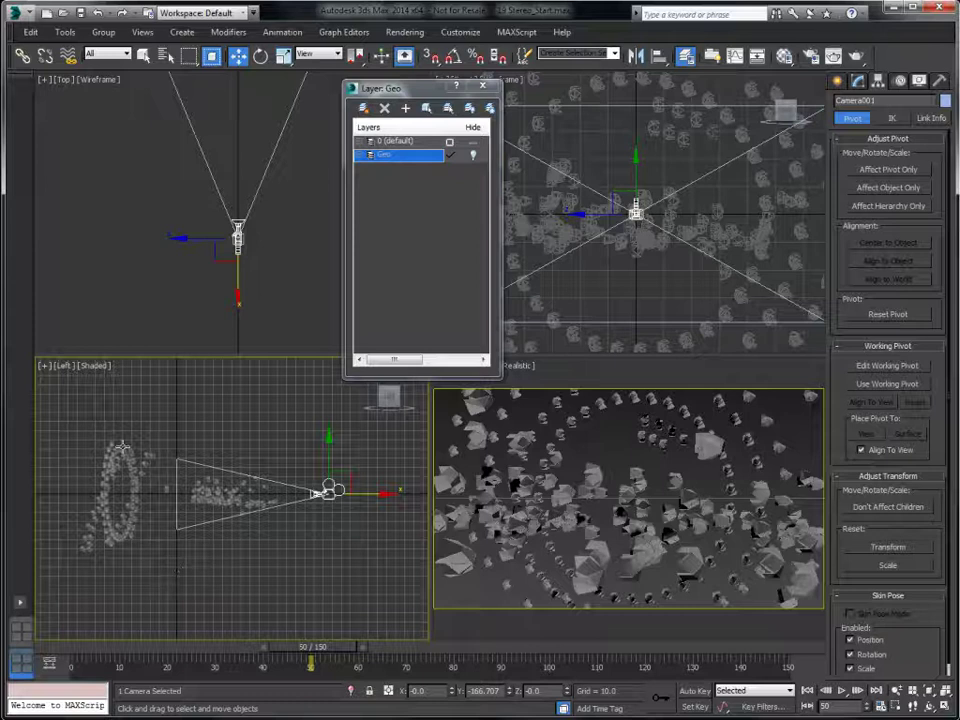
Scrub again, return to frame 0, and move aside then close the Layer dialog
{"action": "left_click_drag", "start_coordinate": [310, 648], "coordinate": [72, 645]}
{"action": "key", "text": "w"}
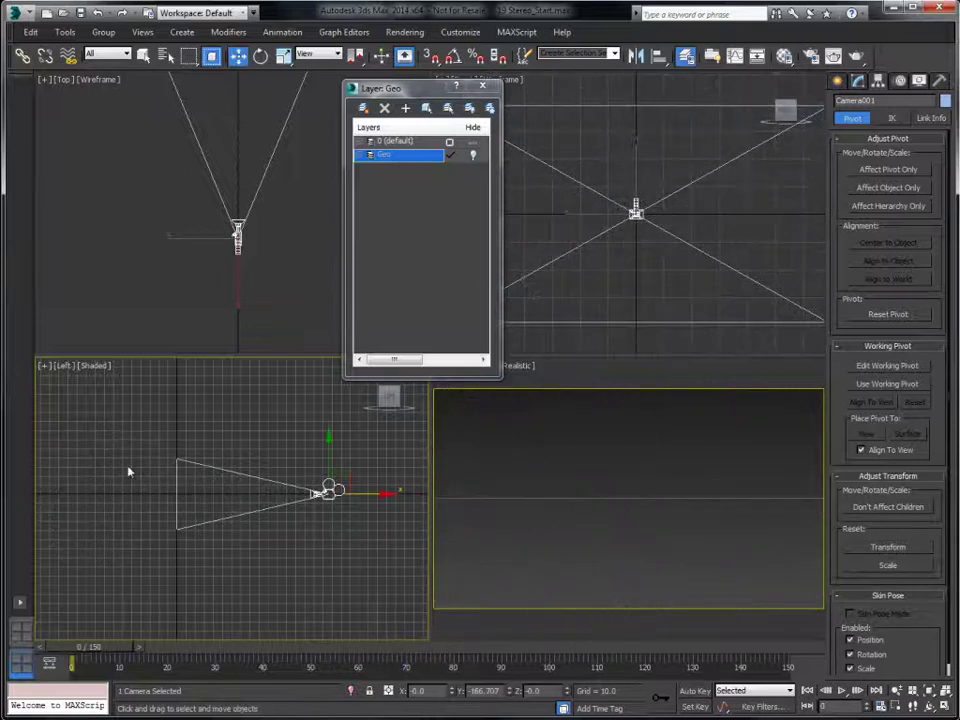
{"action": "left_click_drag", "start_coordinate": [400, 88], "coordinate": [224, 90]}
{"action": "left_click", "coordinate": [306, 88]}
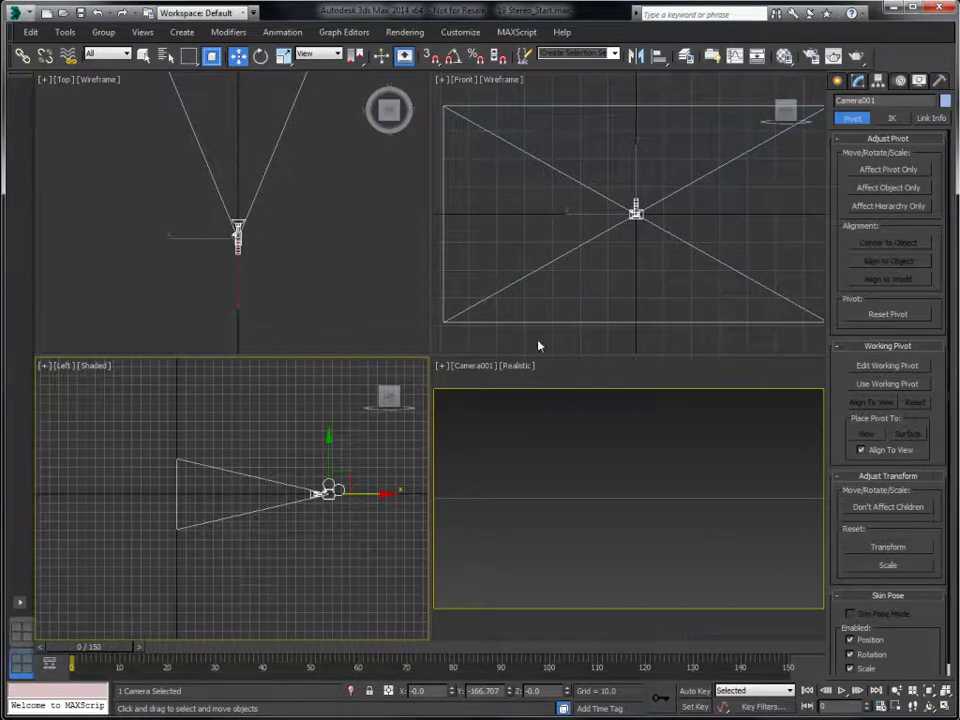
Start a Stereo camera rig from Create > Systems with Free camera type and Center Camera on
{"action": "left_click", "coordinate": [838, 82]}
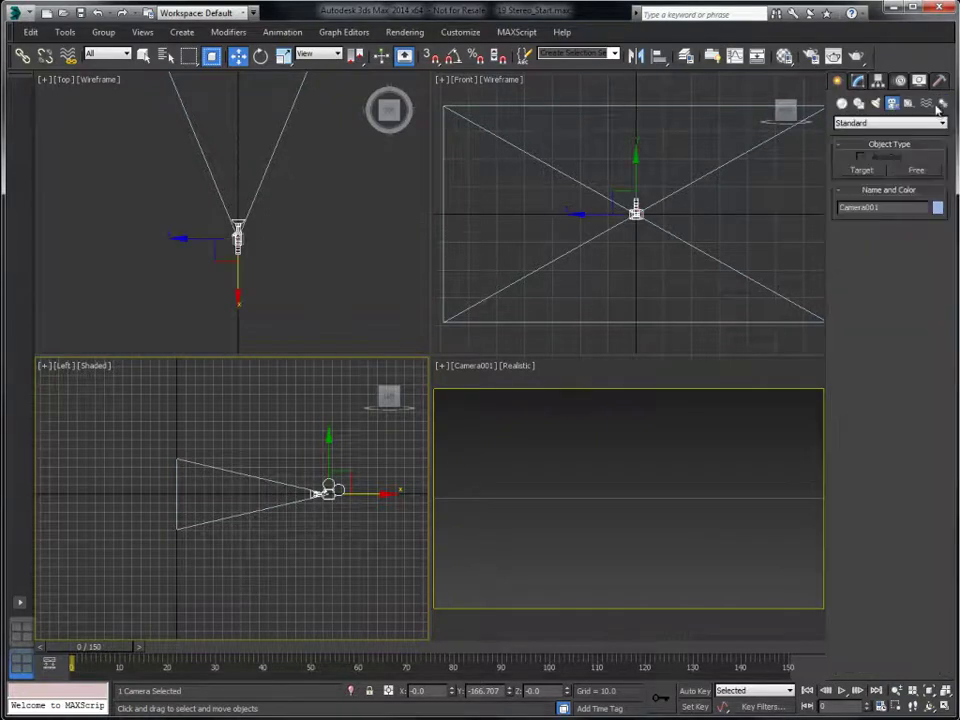
{"action": "left_click", "coordinate": [942, 104]}
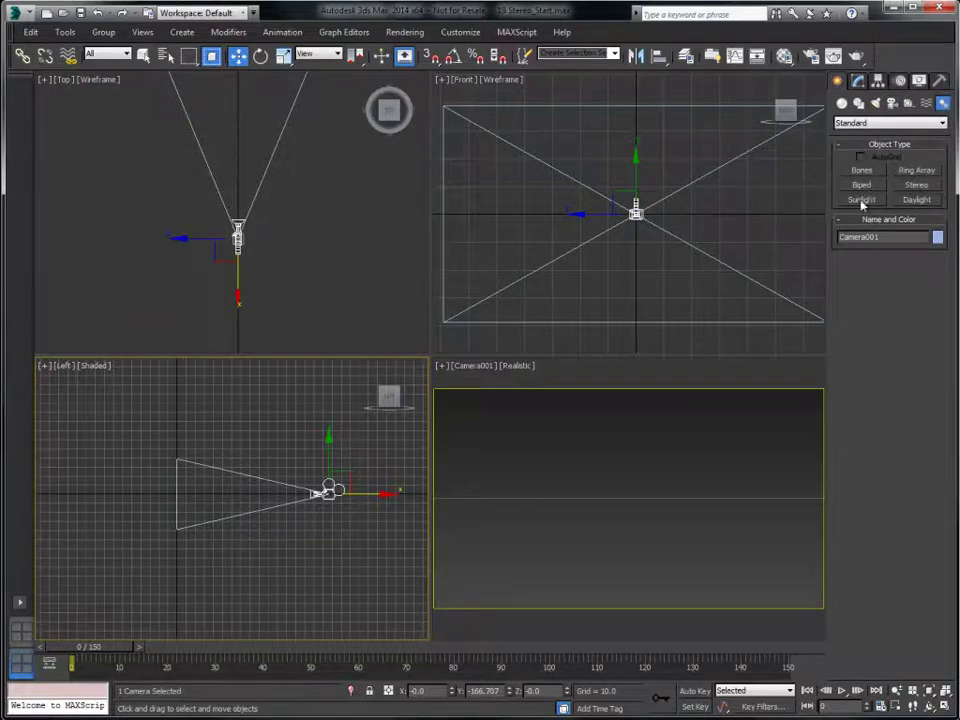
{"action": "left_click", "coordinate": [917, 186]}
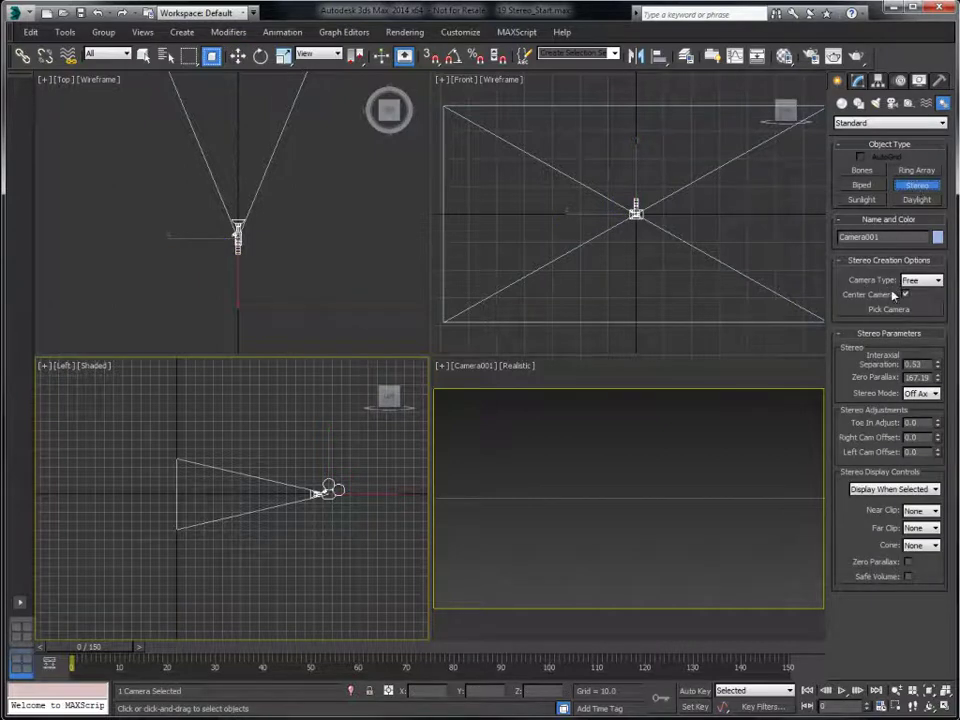
{"action": "left_click", "coordinate": [921, 280]}
{"action": "left_click", "coordinate": [912, 301]}
{"action": "left_click", "coordinate": [905, 296]}
{"action": "left_click", "coordinate": [905, 296]}
{"action": "left_click", "coordinate": [291, 229]}
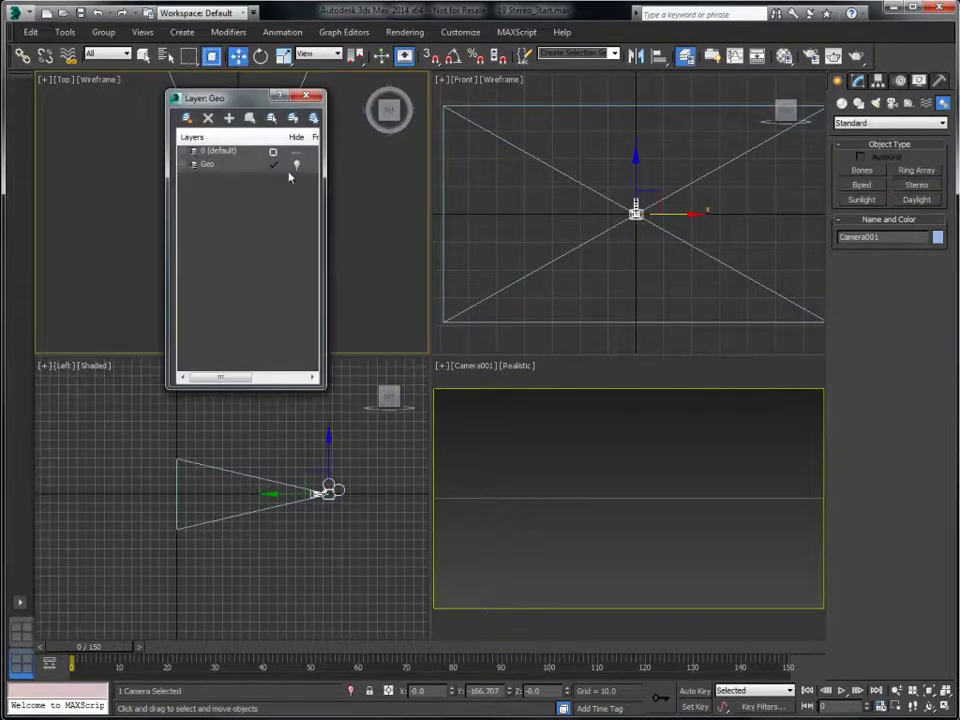
Make layer 0 (default) current, then place and undo a trial stereo rig in Top view
{"action": "left_click", "coordinate": [273, 152]}
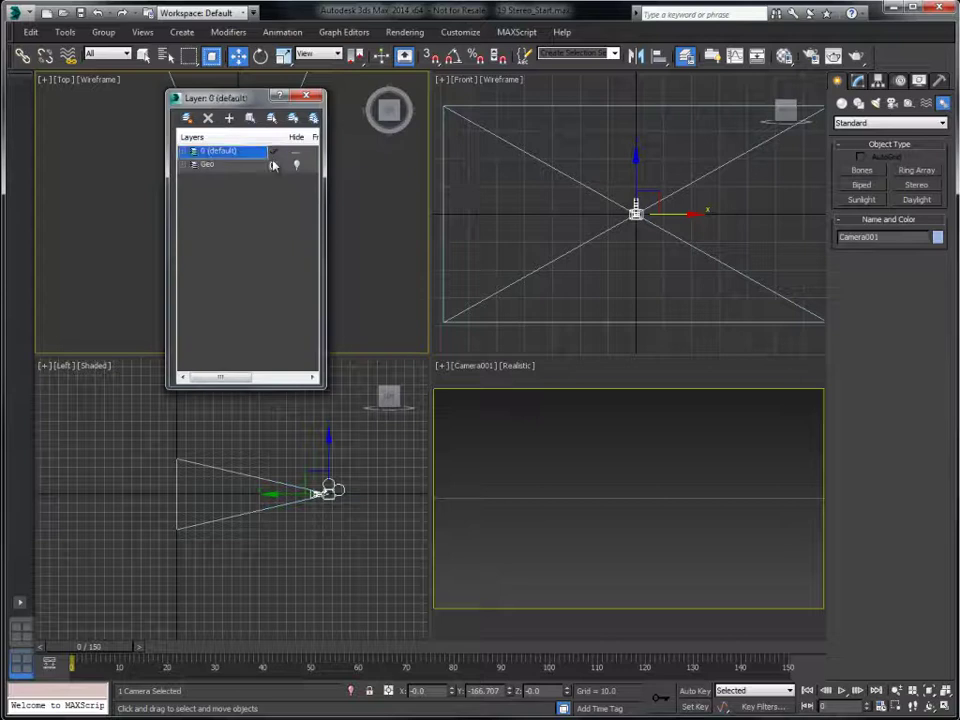
{"action": "left_click", "coordinate": [306, 96]}
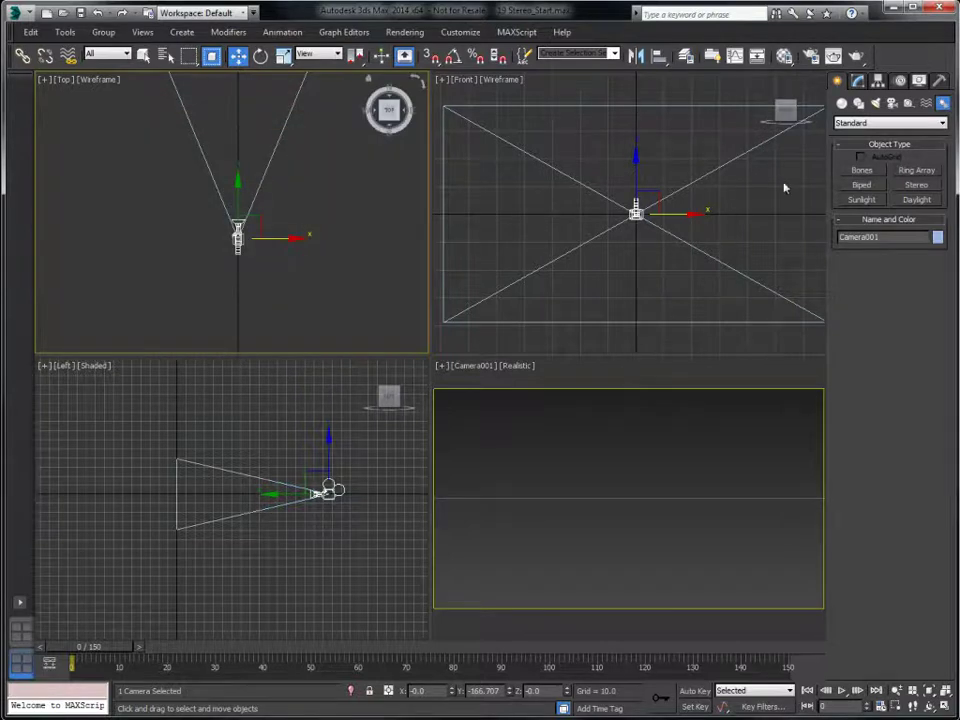
{"action": "left_click", "coordinate": [916, 184]}
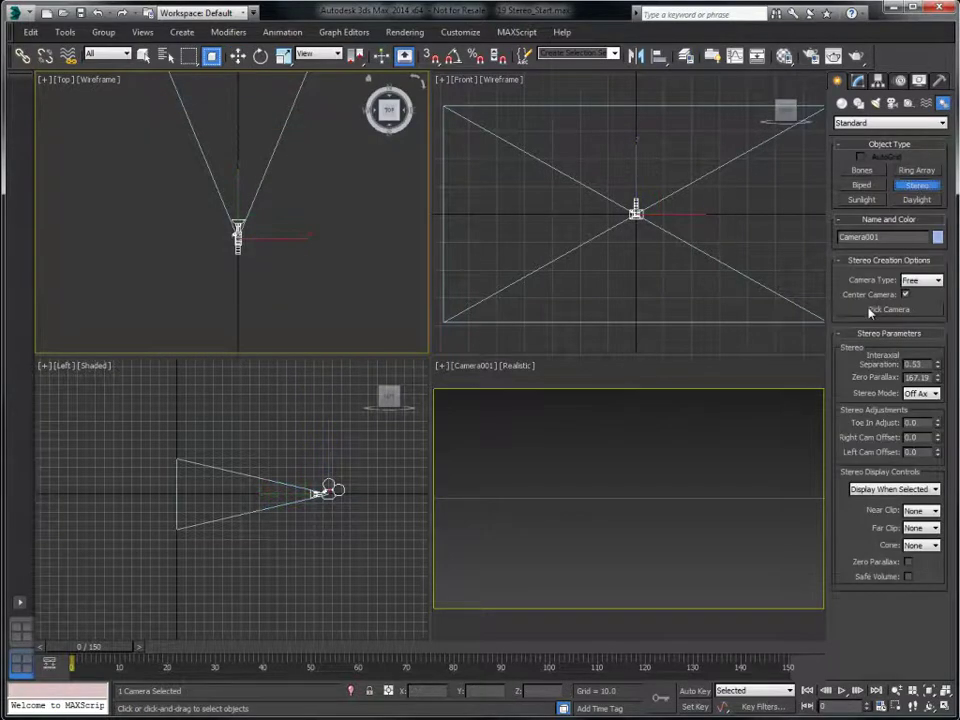
{"action": "left_click", "coordinate": [326, 210]}
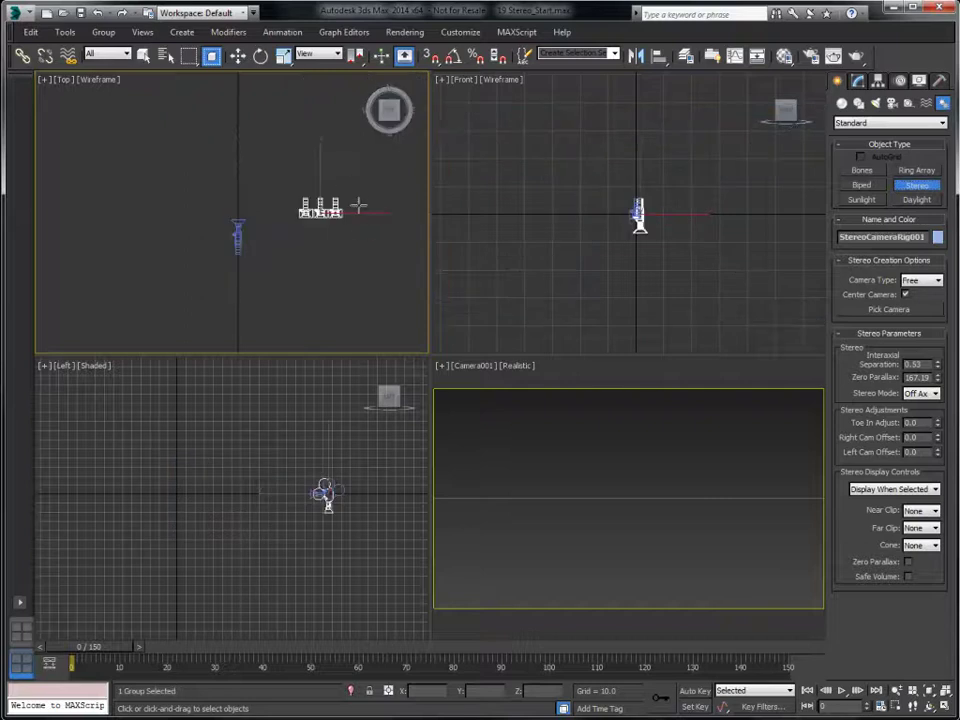
{"action": "key", "text": "ctrl+z"}
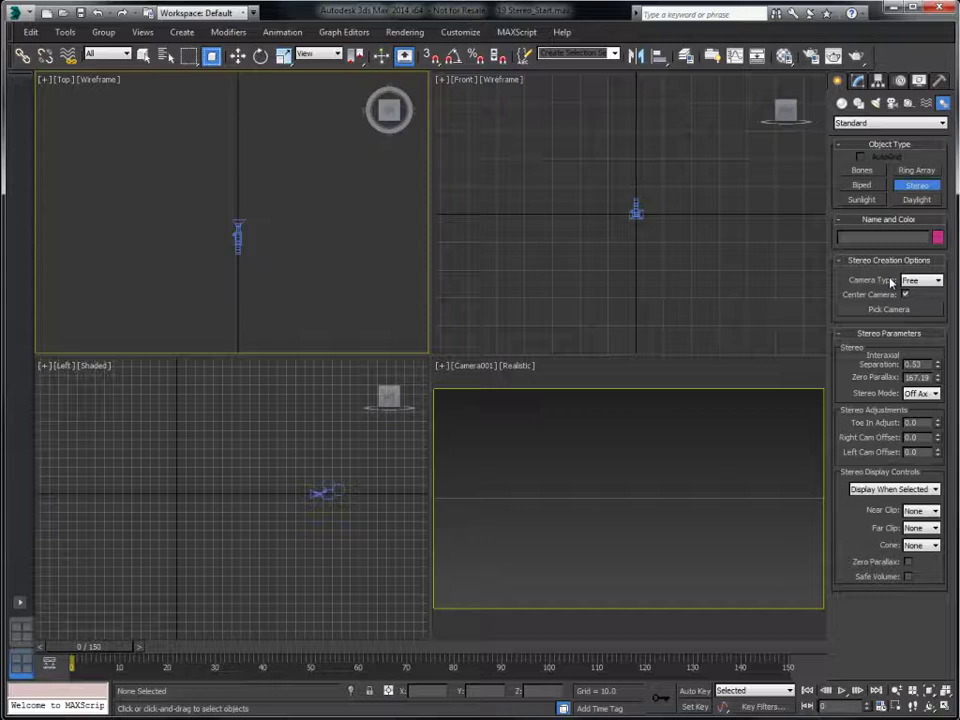
Select Camera001, activate its viewport, and preview the first animation frames
{"action": "left_click", "coordinate": [654, 283]}
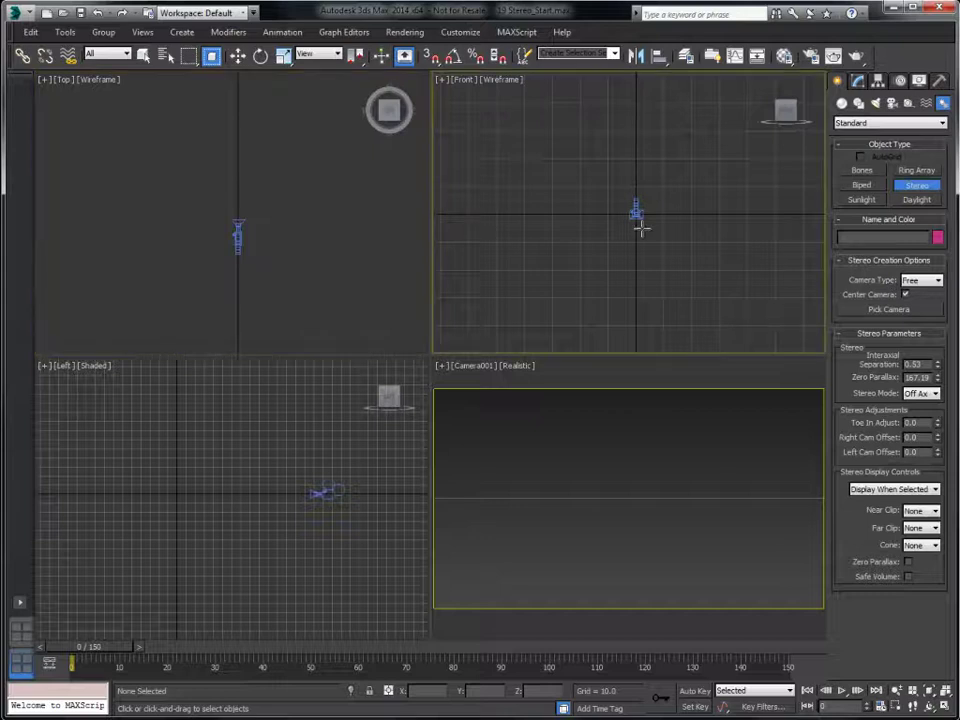
{"action": "key", "text": "w"}
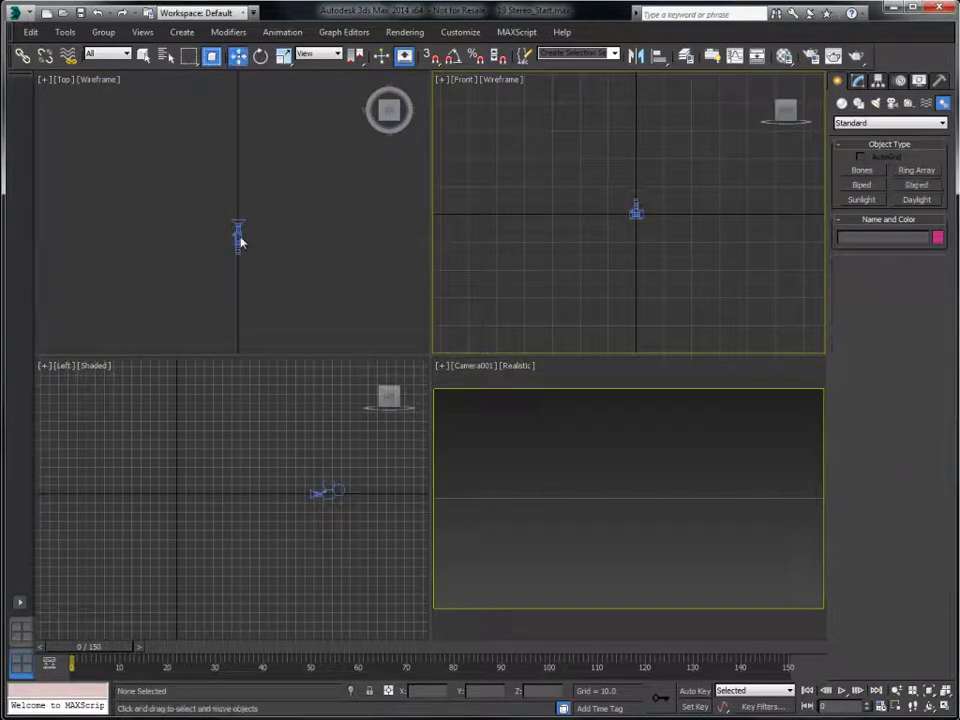
{"action": "left_click", "coordinate": [240, 242]}
{"action": "right_click", "coordinate": [548, 369]}
{"action": "mouse_move", "coordinate": [80, 647]}
{"action": "left_mouse_down"}
{"action": "mouse_move", "coordinate": [445, 647]}
{"action": "mouse_move", "coordinate": [86, 650]}
{"action": "left_mouse_up"}
Build a Stereo rig from Camera001 using Pick Camera, then return to frame 0
{"action": "key", "text": "w"}
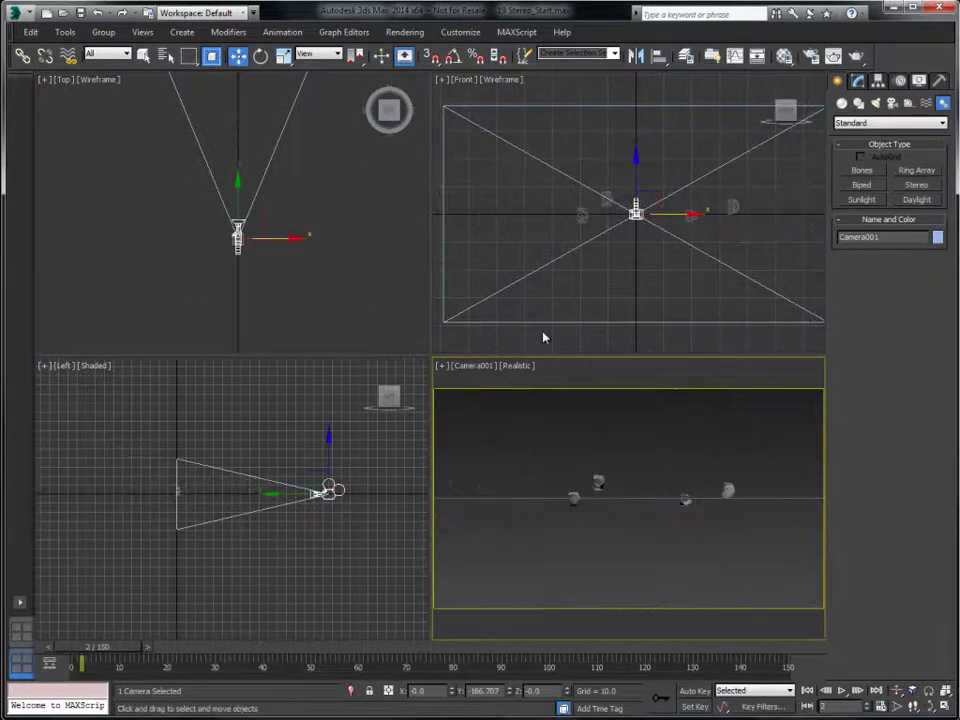
{"action": "left_click", "coordinate": [930, 187]}
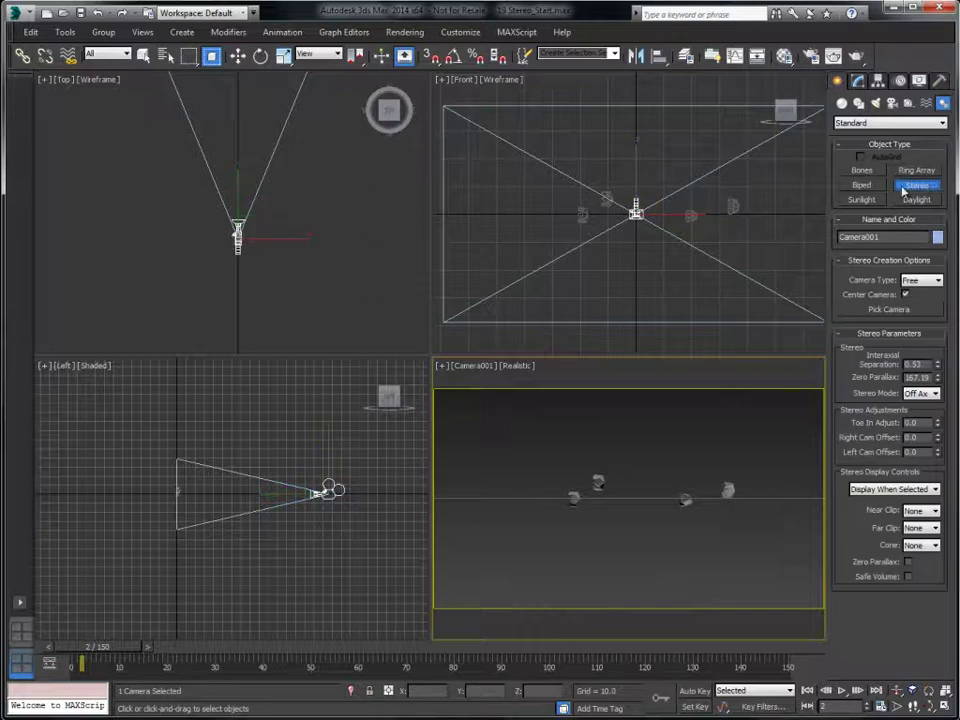
{"action": "left_click", "coordinate": [874, 309]}
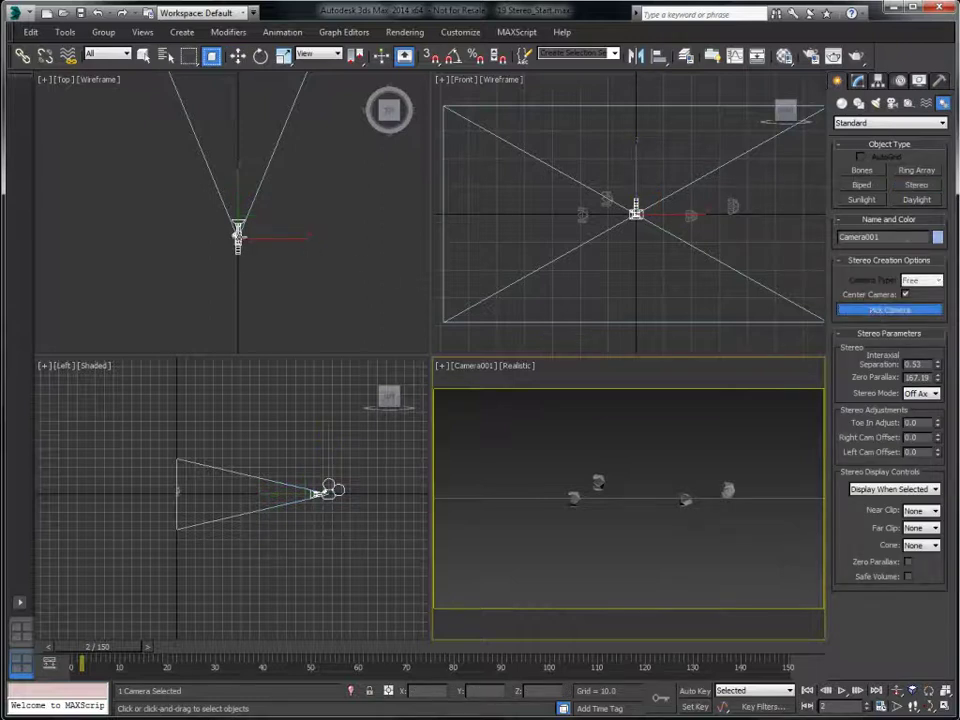
{"action": "left_click", "coordinate": [238, 234]}
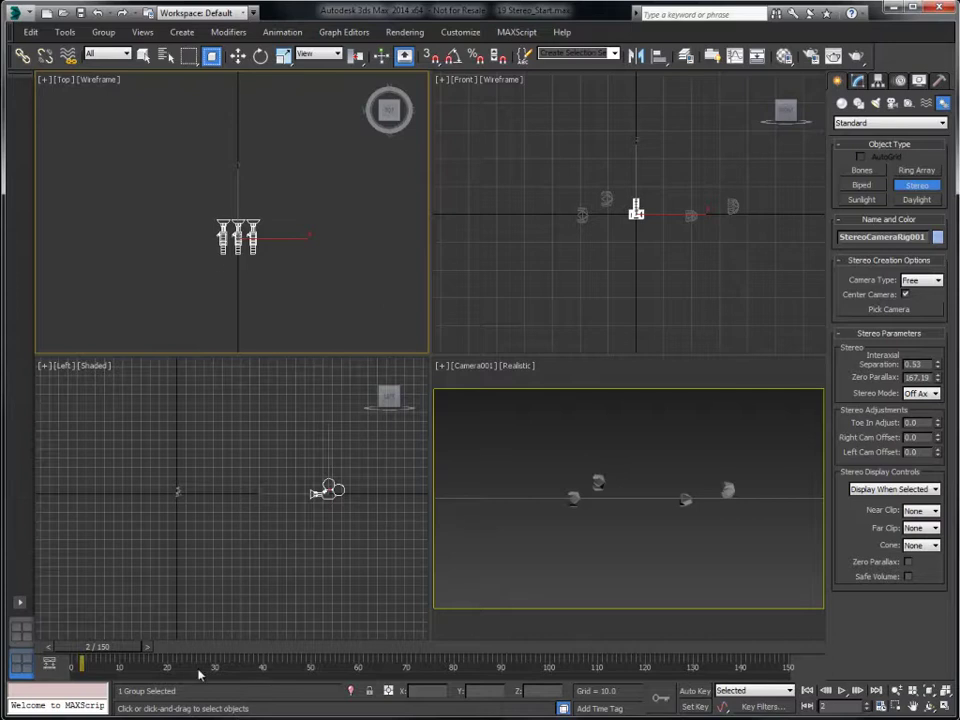
{"action": "left_click_drag", "start_coordinate": [112, 655], "coordinate": [75, 650]}
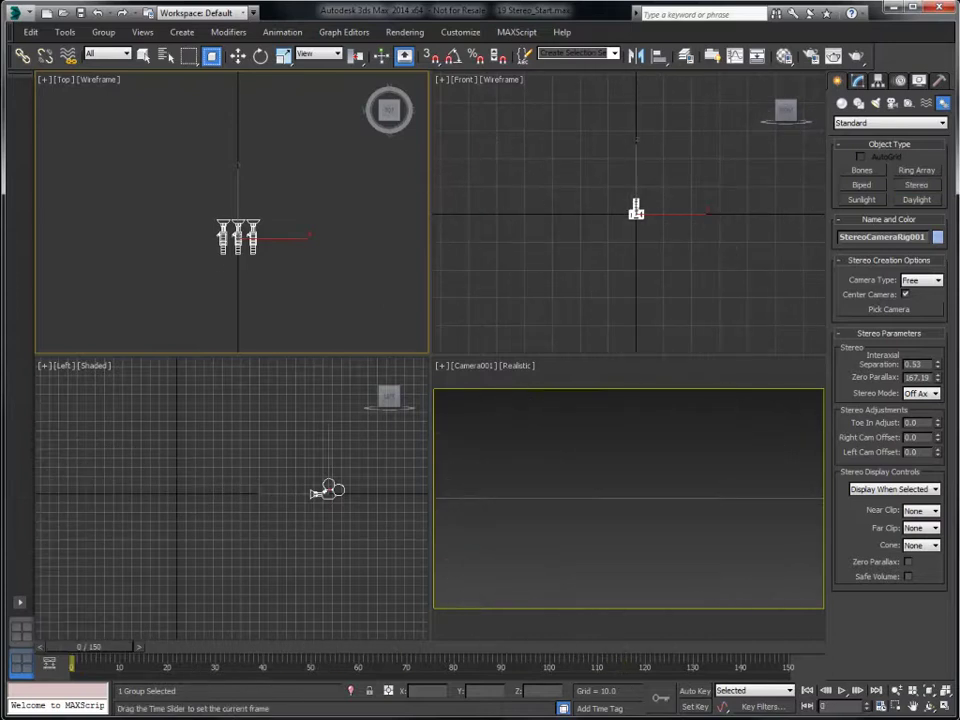
Select the StereoCameraRig001 group and show its camera parameters in the Modify panel
{"action": "left_click", "coordinate": [166, 55]}
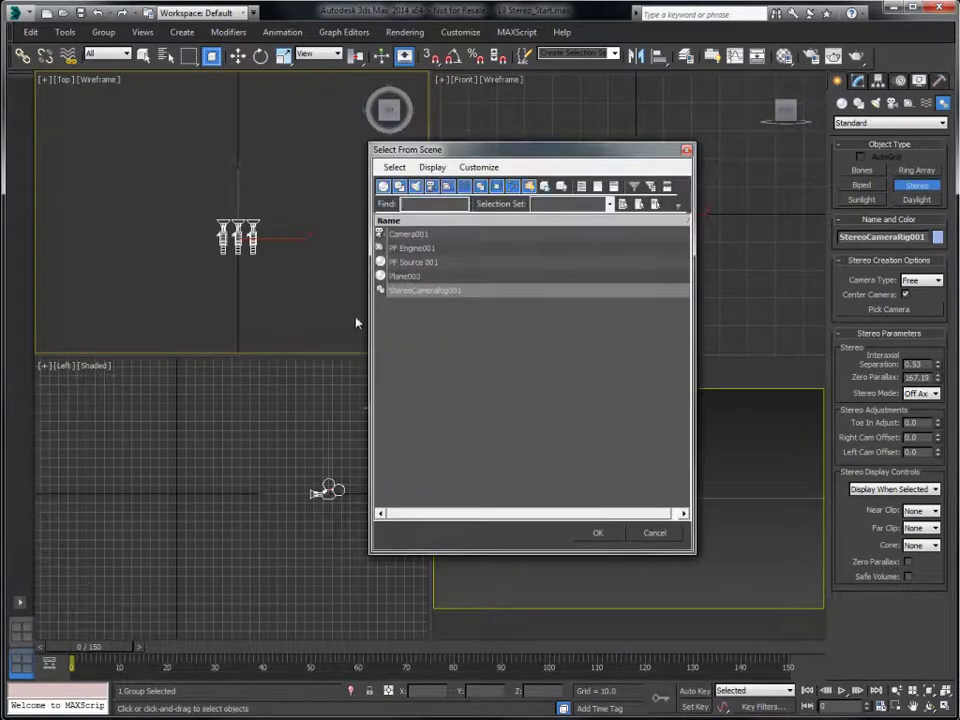
{"action": "left_click", "coordinate": [408, 236]}
{"action": "left_click", "coordinate": [598, 532]}
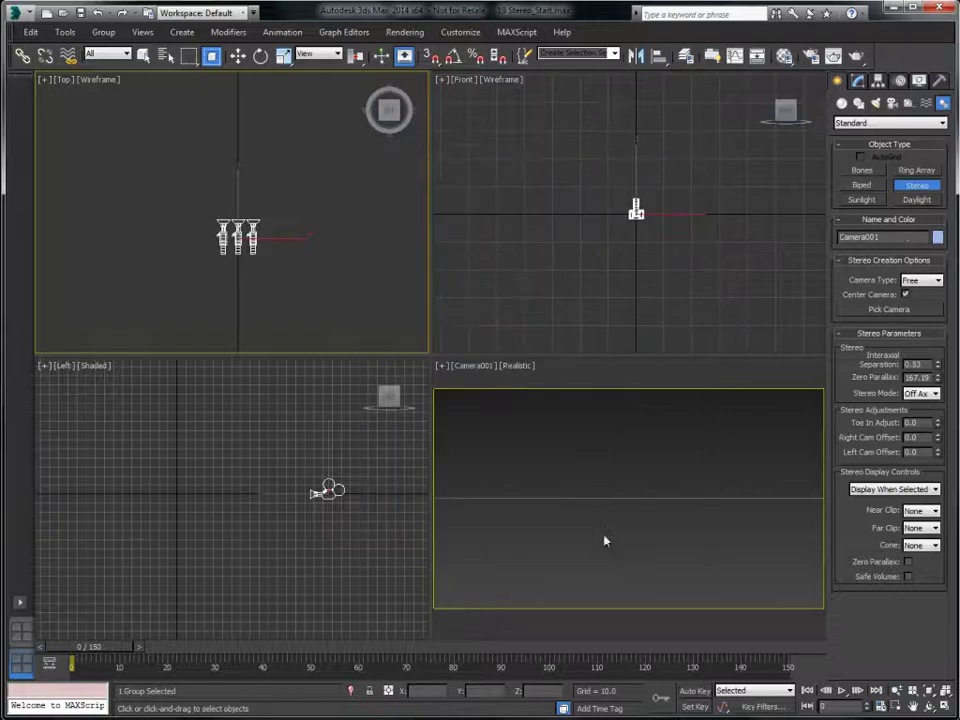
{"action": "left_click", "coordinate": [236, 250]}
{"action": "mouse_move", "coordinate": [260, 217]}
{"action": "left_mouse_down"}
{"action": "mouse_move", "coordinate": [268, 222]}
{"action": "mouse_move", "coordinate": [275, 201]}
{"action": "mouse_move", "coordinate": [276, 222]}
{"action": "left_mouse_up"}
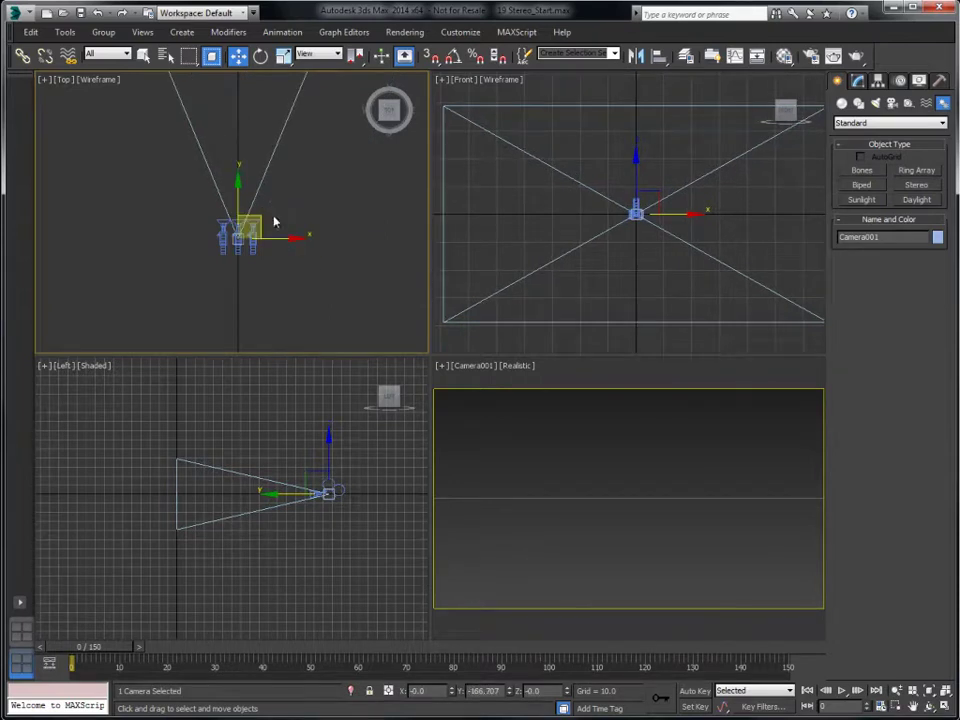
{"action": "left_click", "coordinate": [250, 238]}
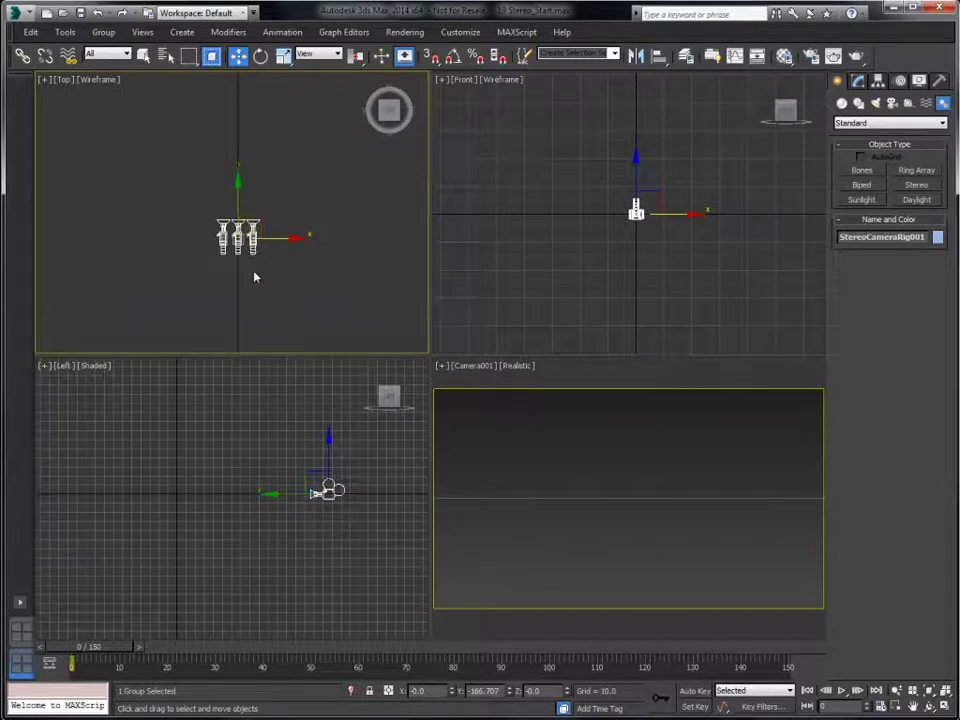
{"action": "left_click", "coordinate": [251, 252]}
{"action": "left_click", "coordinate": [238, 238]}
{"action": "left_click", "coordinate": [860, 83]}
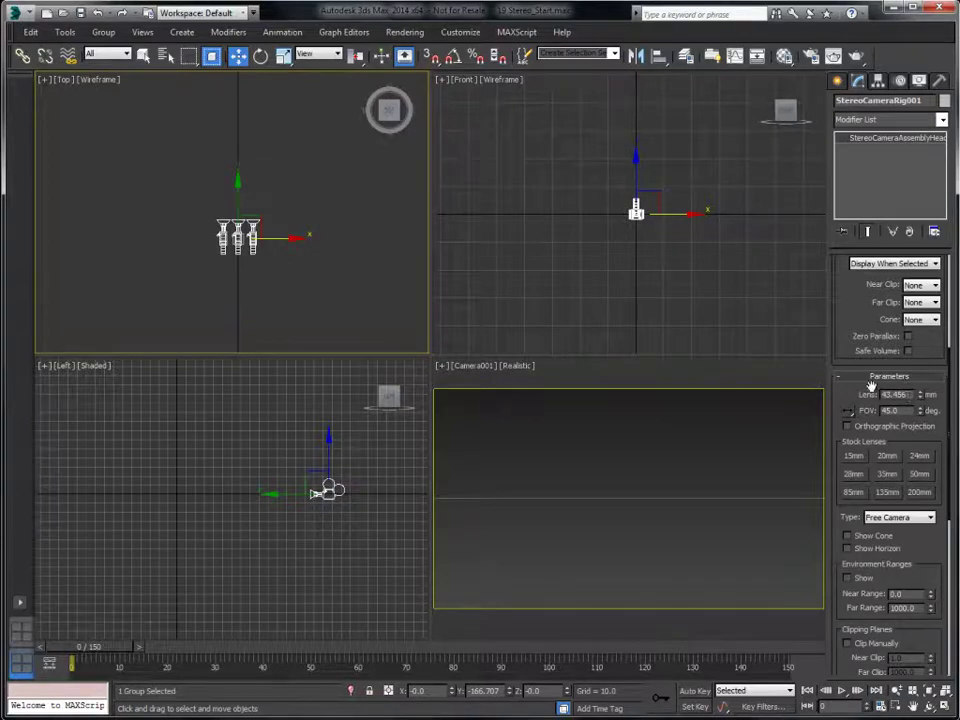
Bring the rig's Stereo Parameters into view and open the Stereo Mode list
{"action": "left_click_drag", "start_coordinate": [870, 386], "coordinate": [853, 80]}
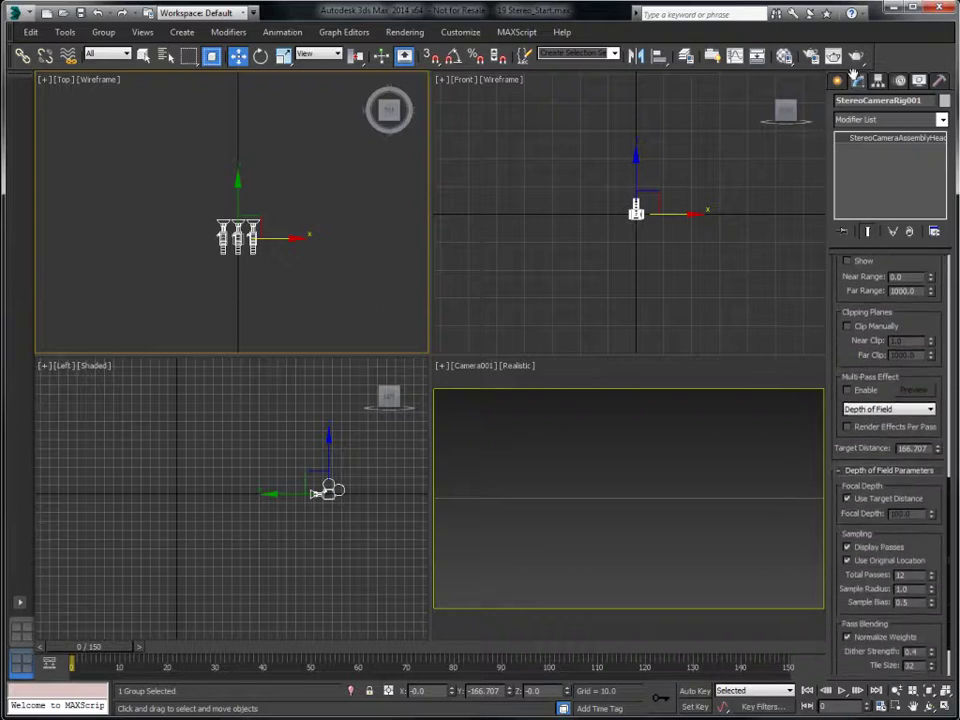
{"action": "left_click_drag", "start_coordinate": [880, 167], "coordinate": [886, 452]}
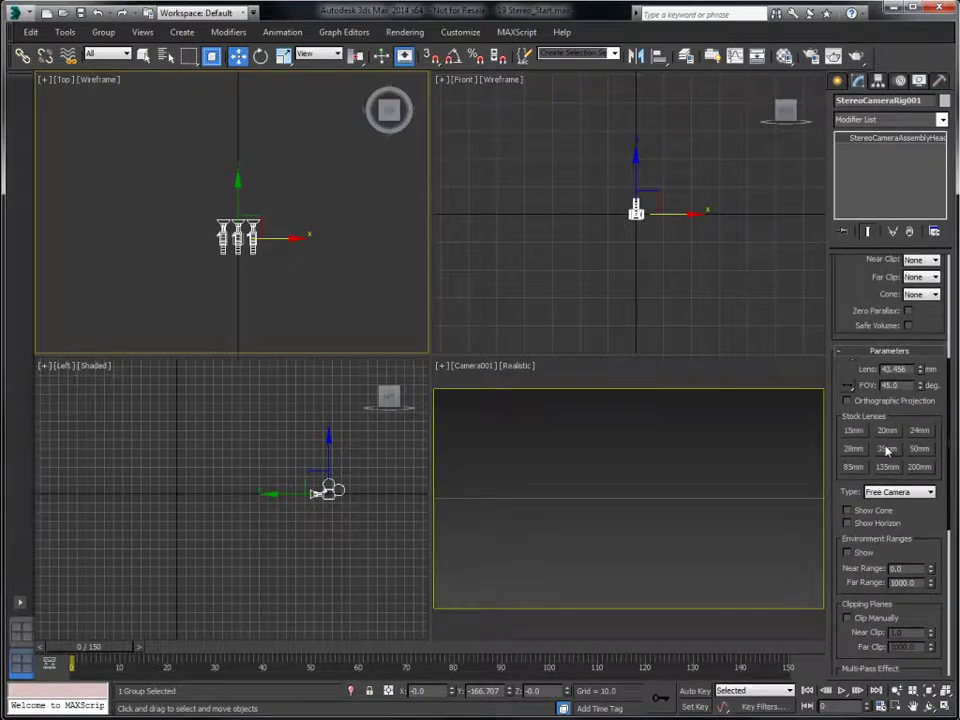
{"action": "left_click_drag", "start_coordinate": [862, 282], "coordinate": [846, 515]}
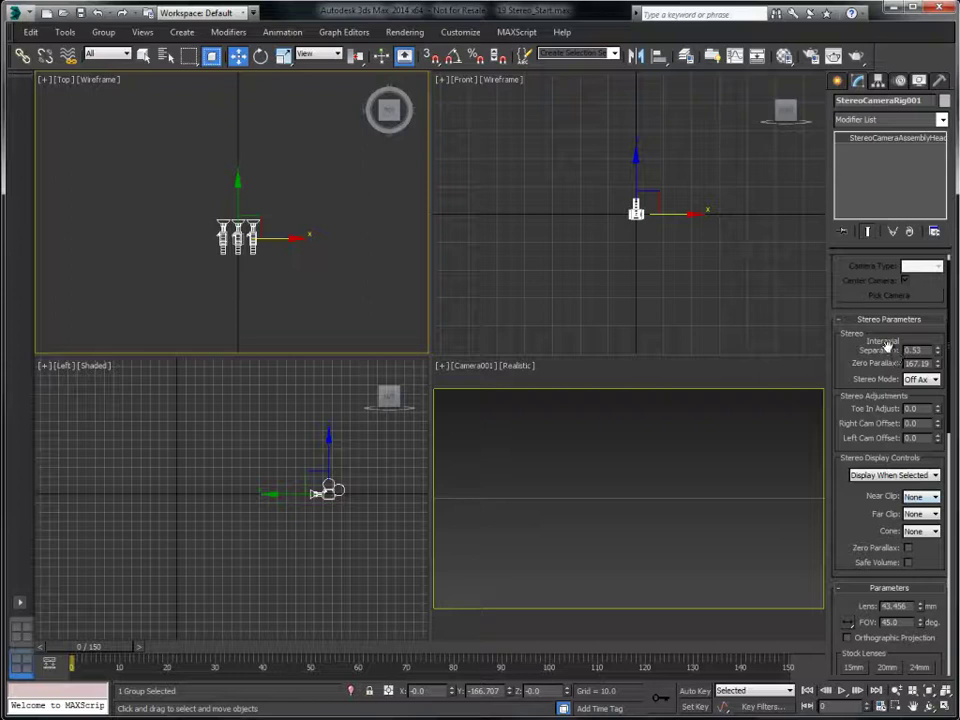
{"action": "left_click", "coordinate": [921, 379]}
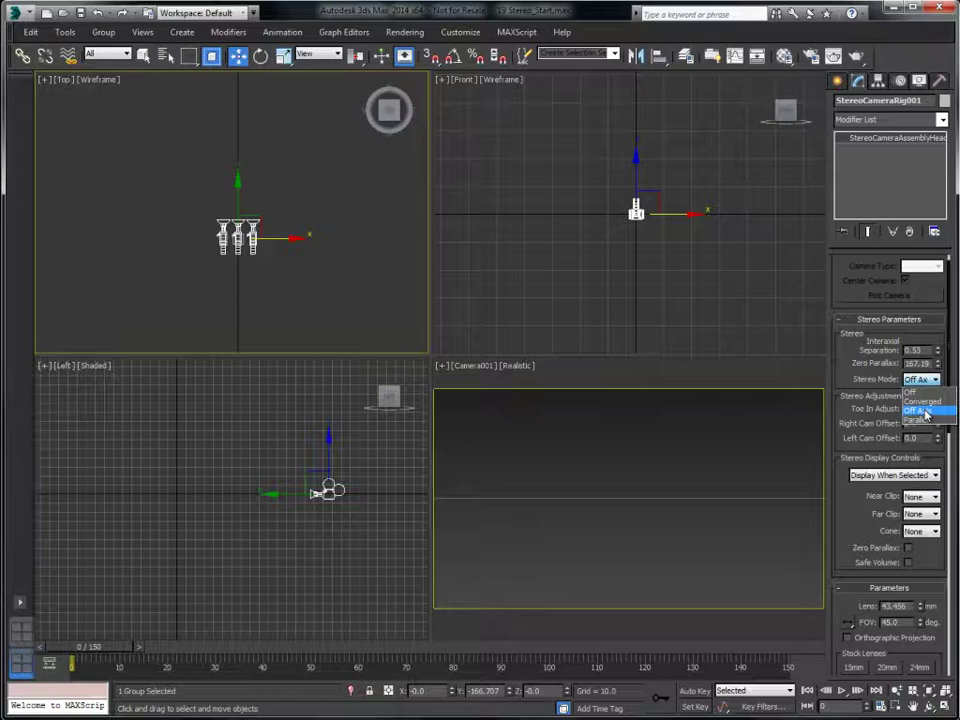
{"action": "left_click", "coordinate": [922, 410]}
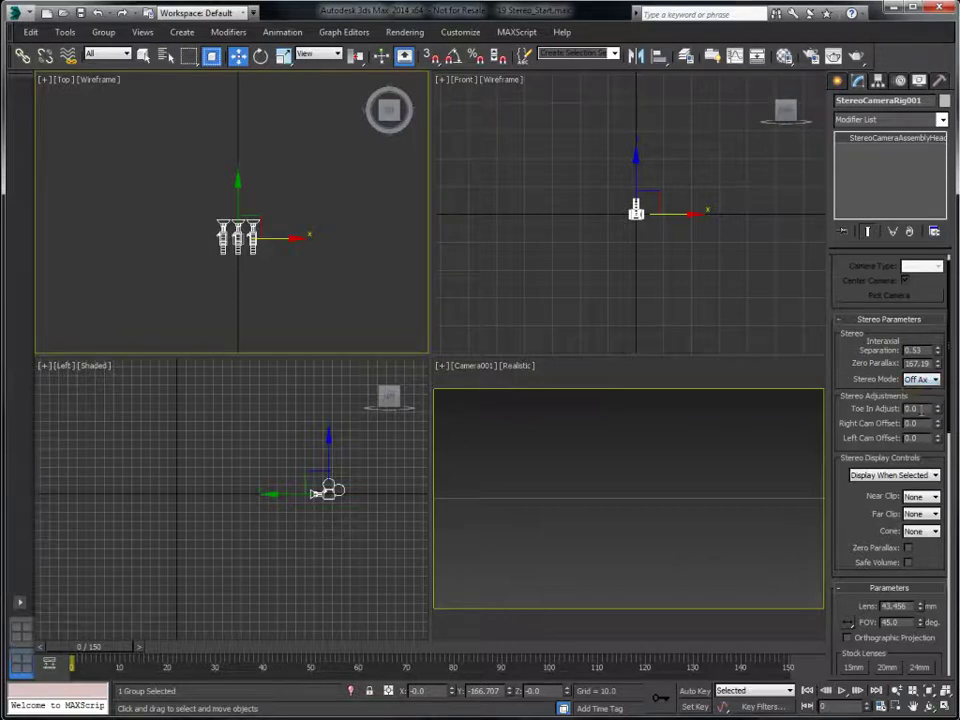
{"action": "double_click", "coordinate": [921, 409]}
{"action": "type", "text": "3.33"}
{"action": "key", "text": "Return"}
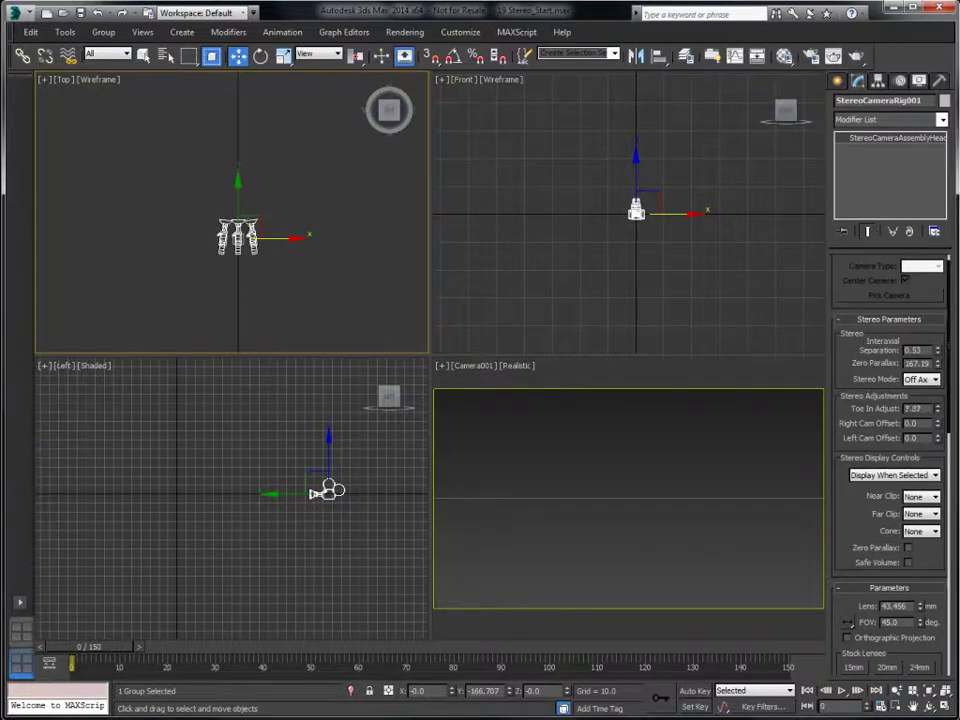
{"action": "right_click", "coordinate": [938, 411]}
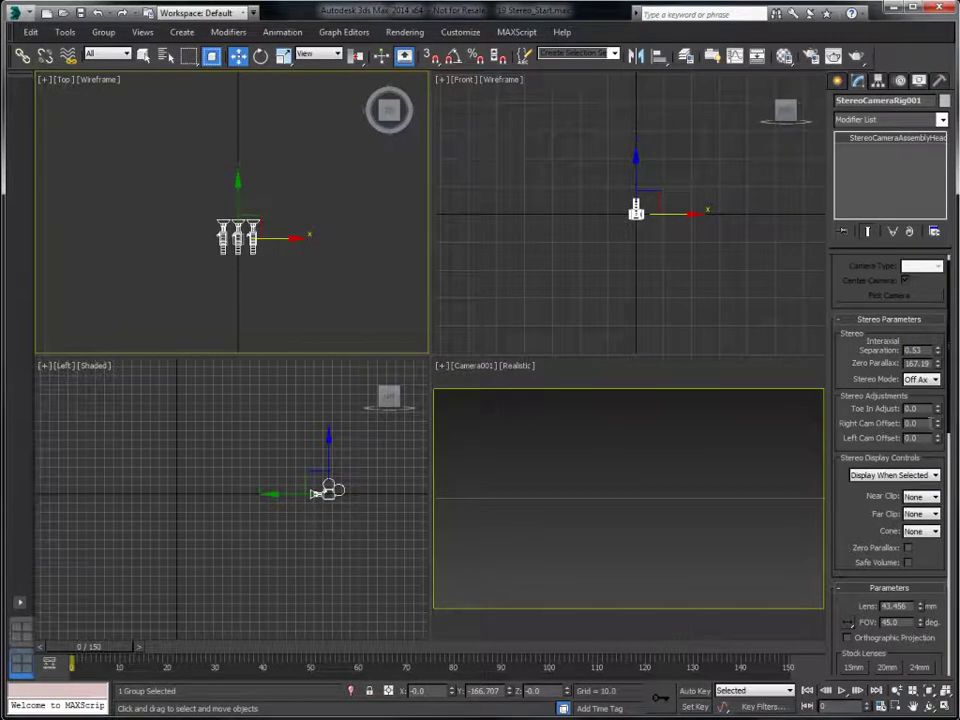
{"action": "mouse_move", "coordinate": [940, 428]}
{"action": "left_mouse_down"}
{"action": "mouse_move", "coordinate": [937, 437]}
{"action": "mouse_move", "coordinate": [941, 430]}
{"action": "left_mouse_up"}
{"action": "right_click", "coordinate": [940, 428]}
Show the zero parallax plane and set its distance to 167.39
{"action": "scroll", "coordinate": [843, 470], "scroll_direction": "down", "scroll_amount": 3}
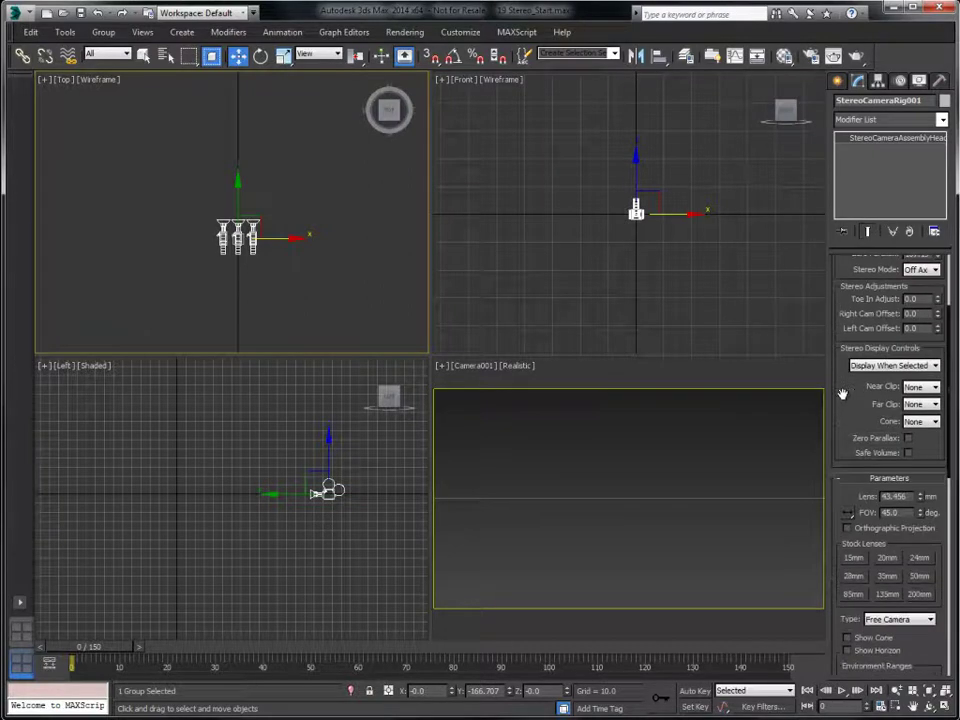
{"action": "left_click", "coordinate": [908, 438]}
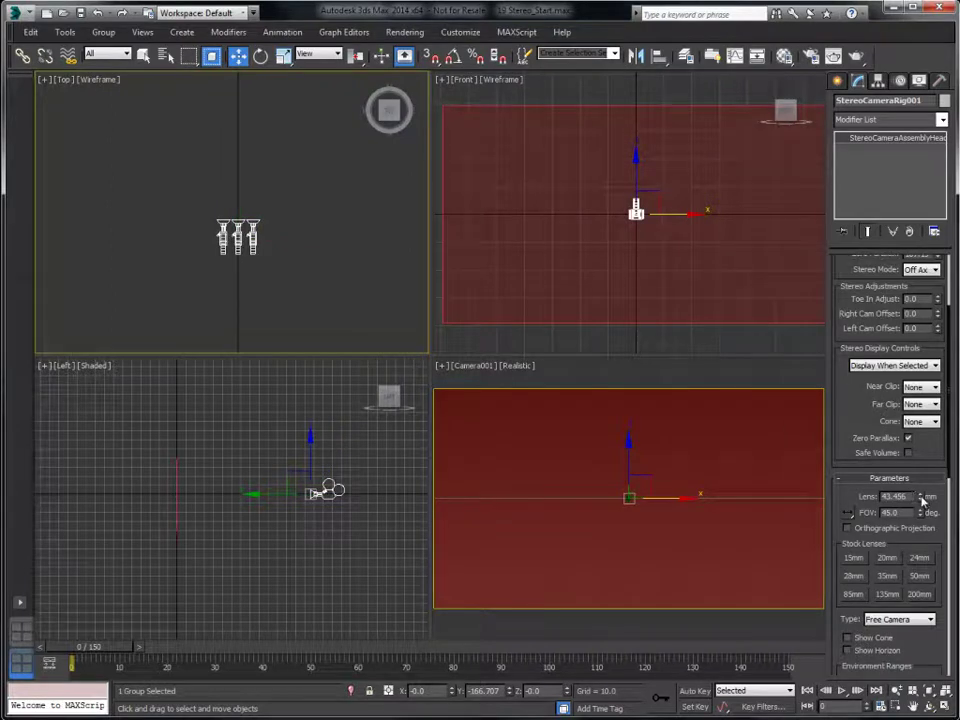
{"action": "scroll", "coordinate": [924, 490], "scroll_direction": "up", "scroll_amount": 3}
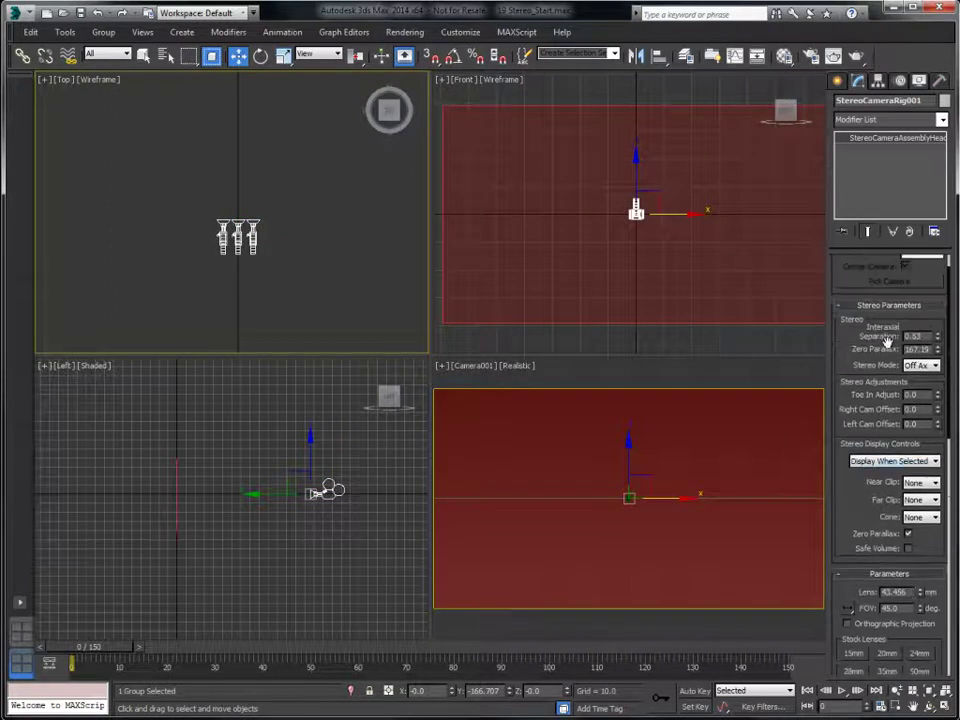
{"action": "mouse_move", "coordinate": [938, 355]}
{"action": "left_mouse_down"}
{"action": "mouse_move", "coordinate": [922, 480]}
{"action": "mouse_move", "coordinate": [925, 350]}
{"action": "left_mouse_up"}
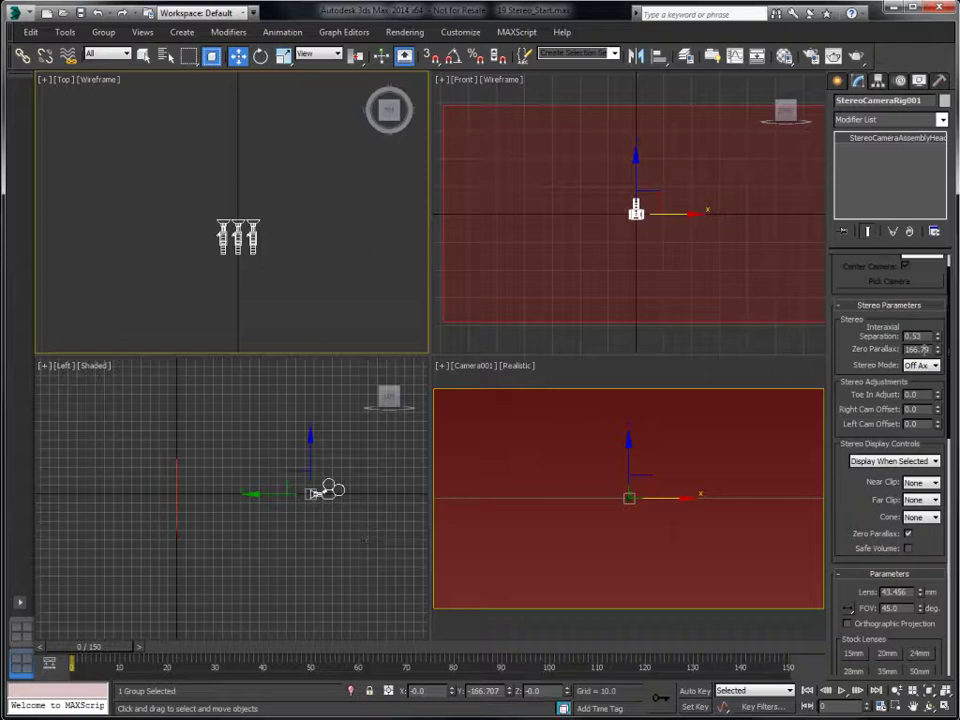
{"action": "mouse_move", "coordinate": [936, 349]}
{"action": "left_mouse_down"}
{"action": "mouse_move", "coordinate": [941, 320]}
{"action": "mouse_move", "coordinate": [942, 345]}
{"action": "left_mouse_up"}
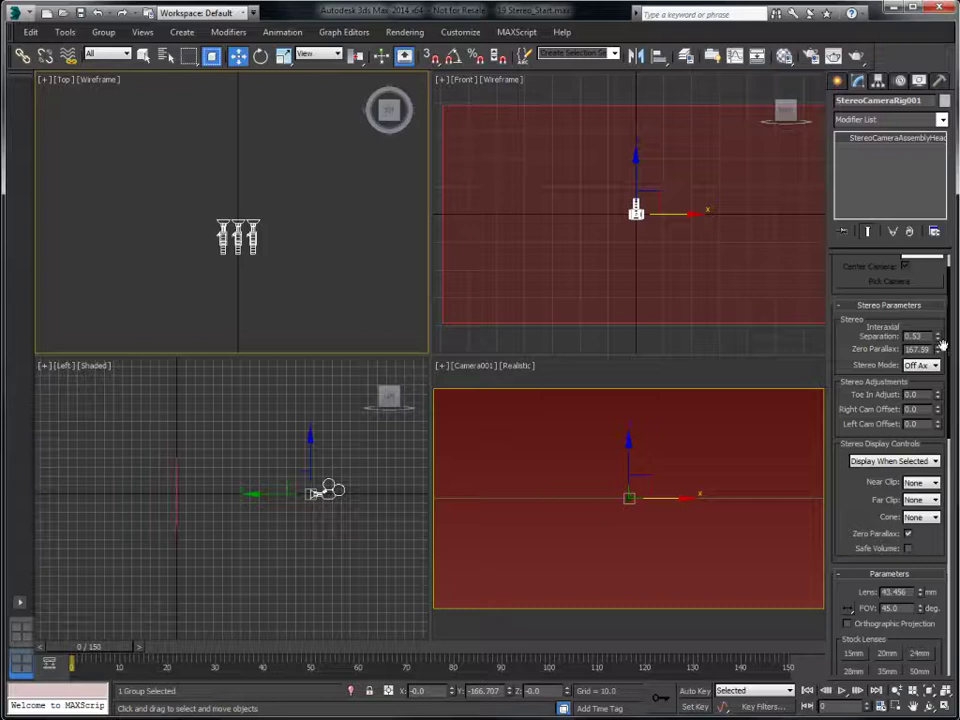
Toggle the safe volume display on and off, then hide the zero parallax plane
{"action": "left_click_drag", "start_coordinate": [846, 538], "coordinate": [866, 456]}
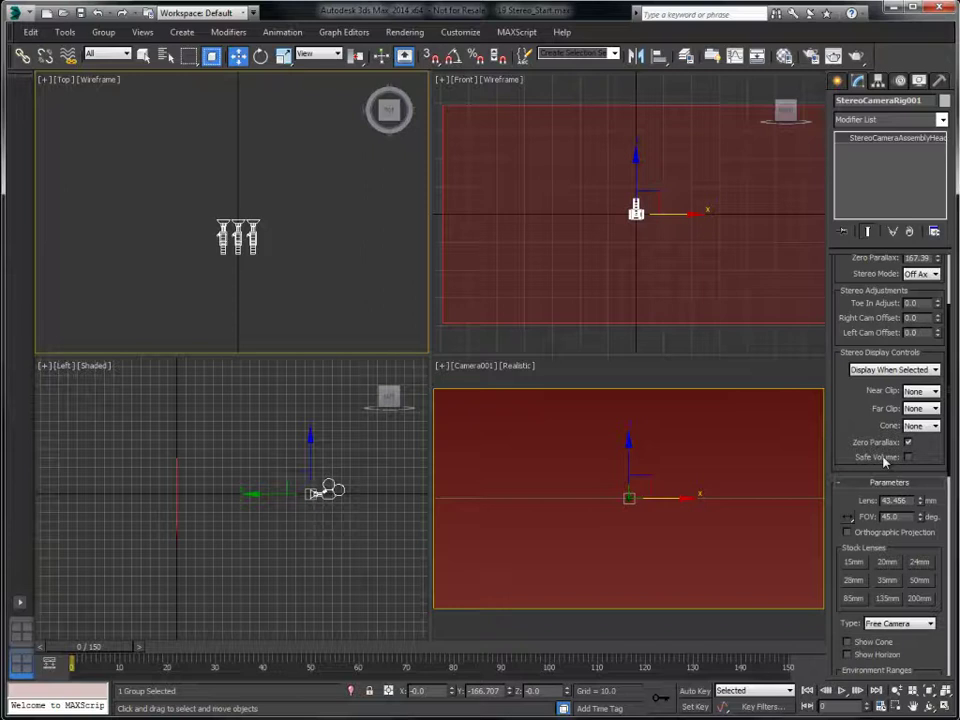
{"action": "left_click", "coordinate": [909, 457]}
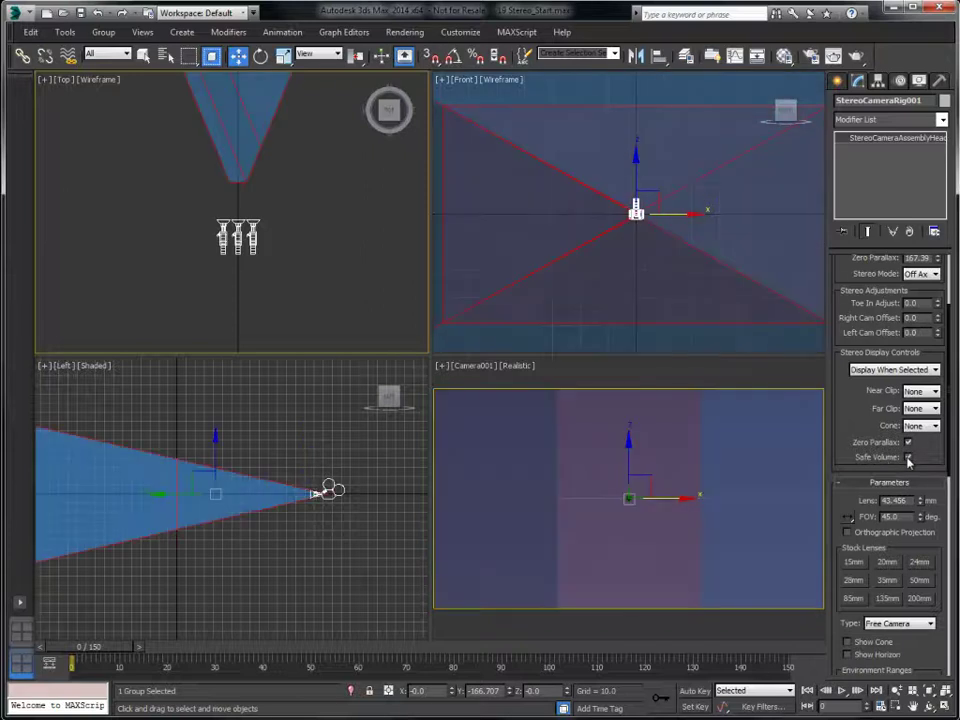
{"action": "left_click", "coordinate": [909, 457]}
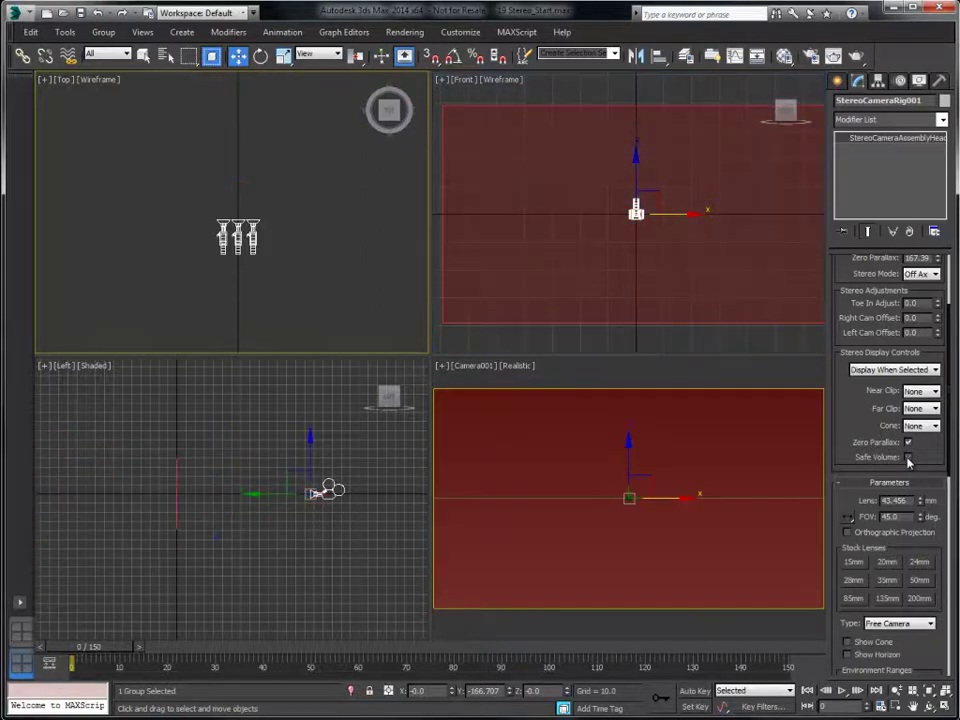
{"action": "left_click", "coordinate": [908, 443]}
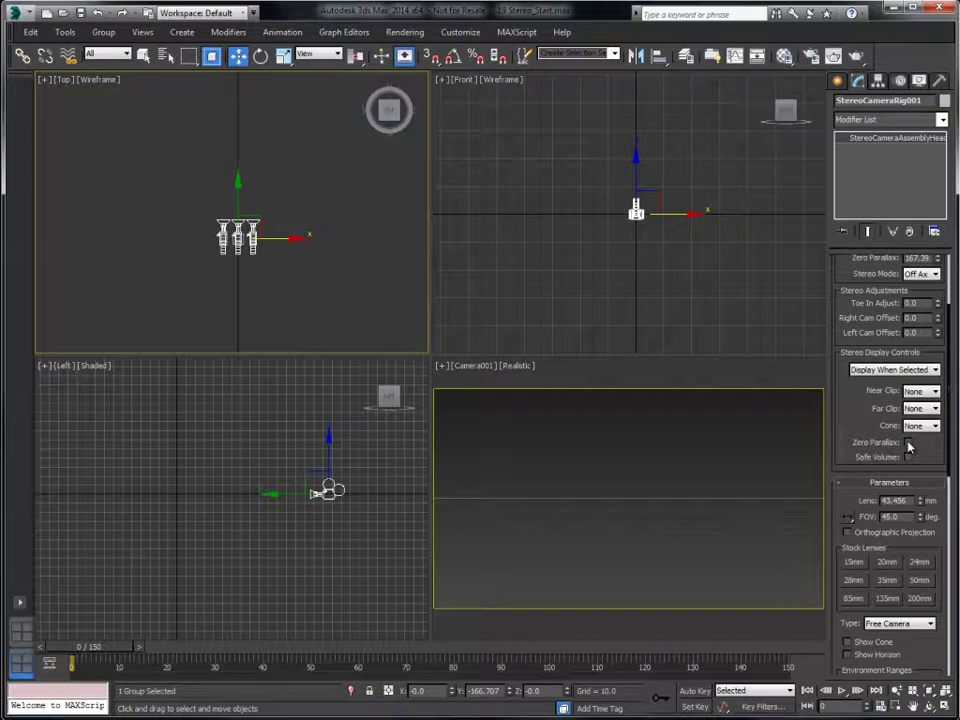
Advance to frame 53 and switch the camera viewport to StereoCameraRig001 under Stereo Cameras
{"action": "right_click", "coordinate": [478, 372]}
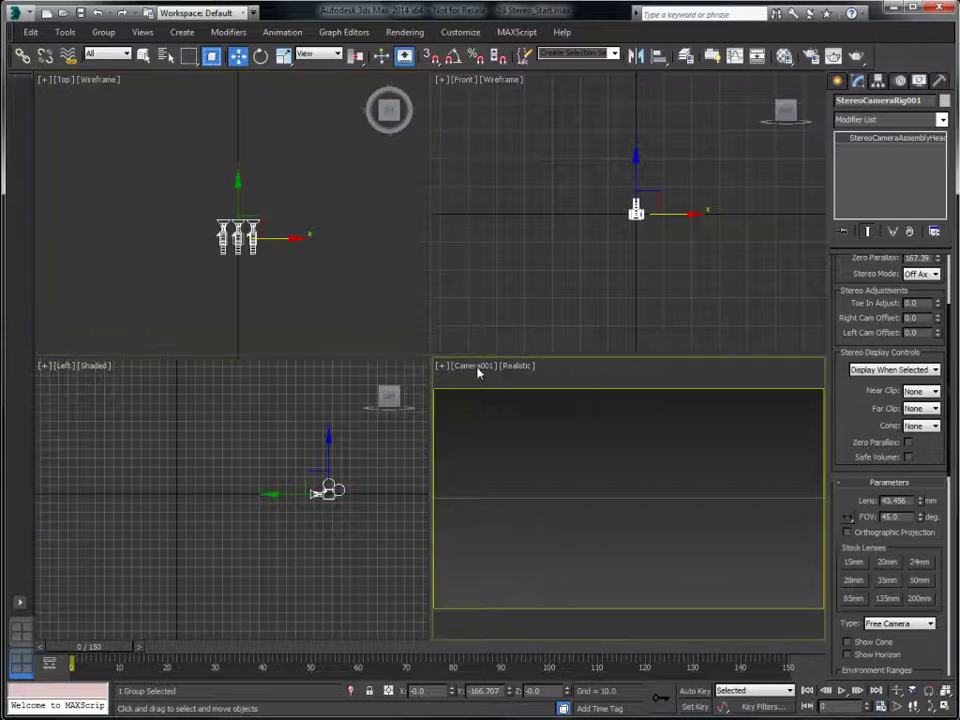
{"action": "left_click_drag", "start_coordinate": [84, 646], "coordinate": [325, 650]}
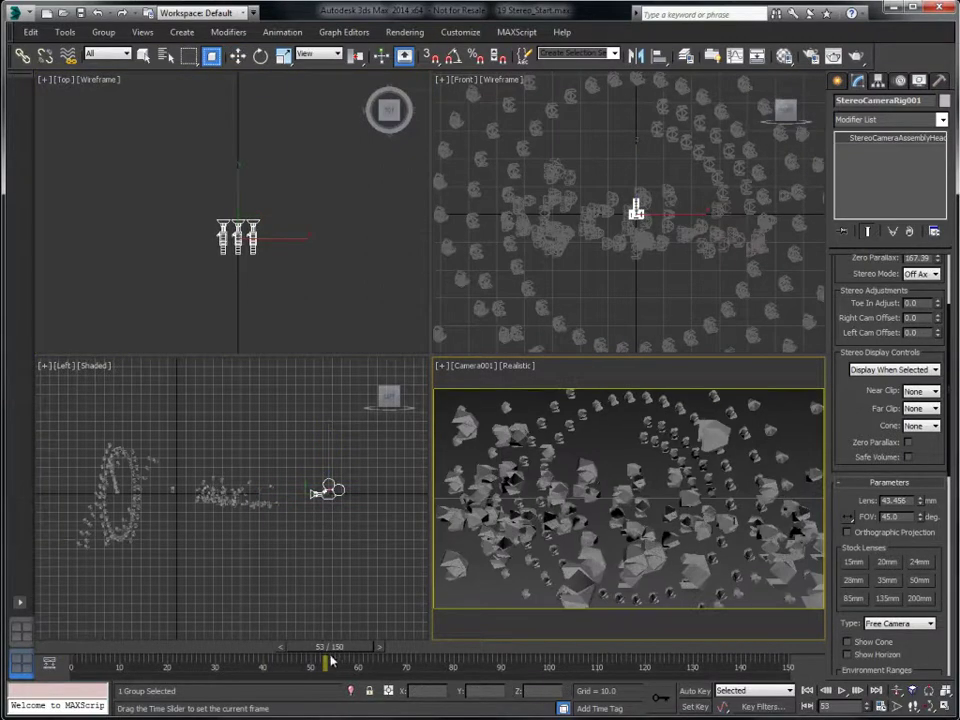
{"action": "key", "text": "w"}
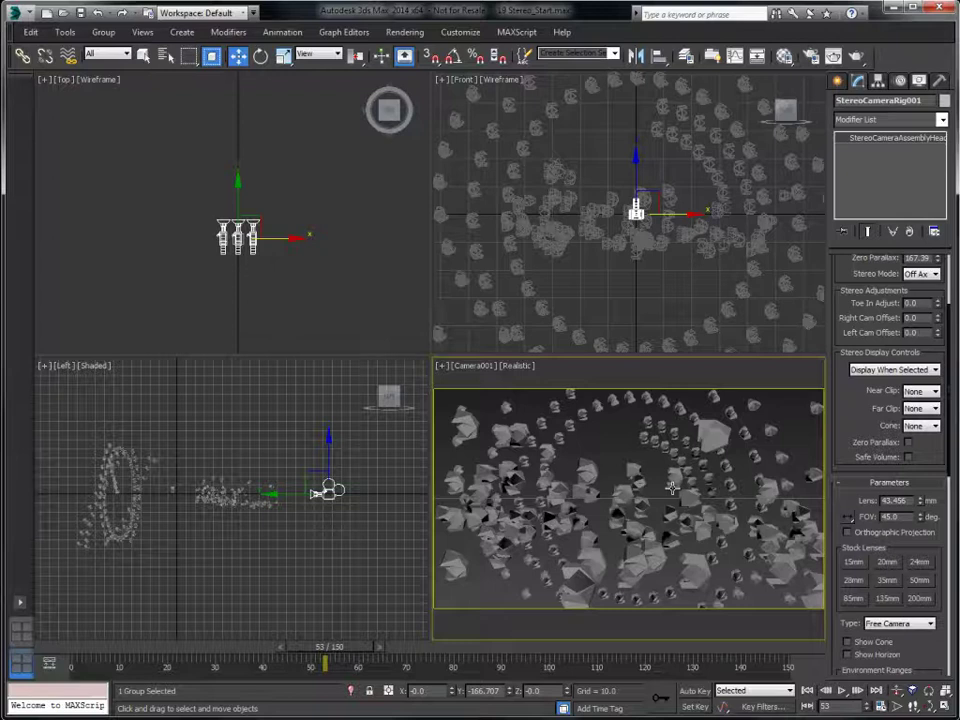
{"action": "left_click", "coordinate": [474, 366]}
{"action": "mouse_move", "coordinate": [529, 386]}
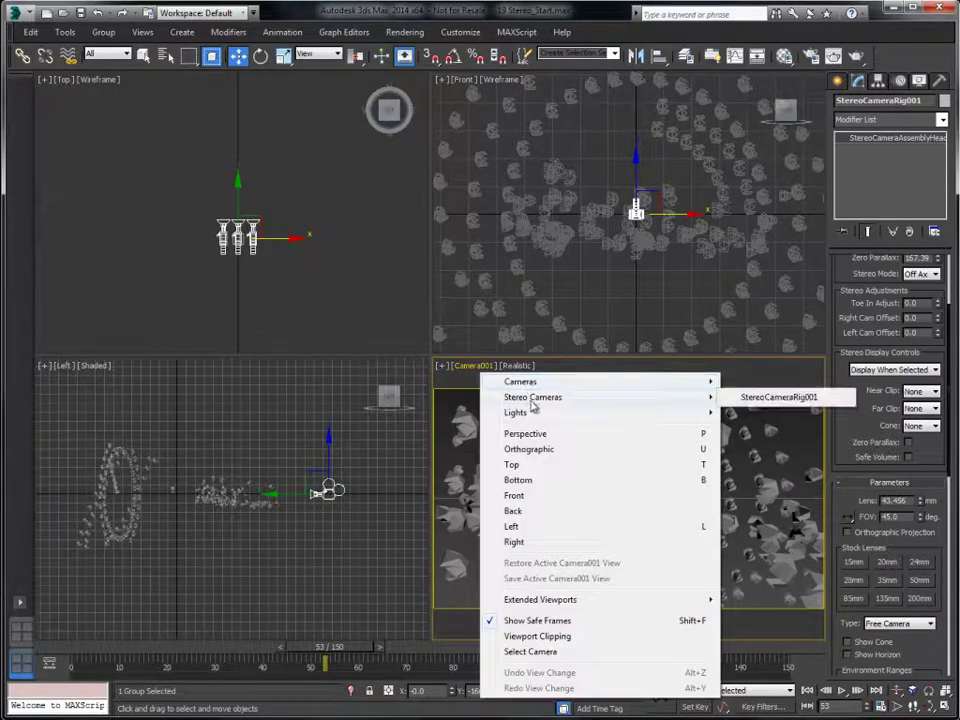
{"action": "left_click", "coordinate": [779, 398]}
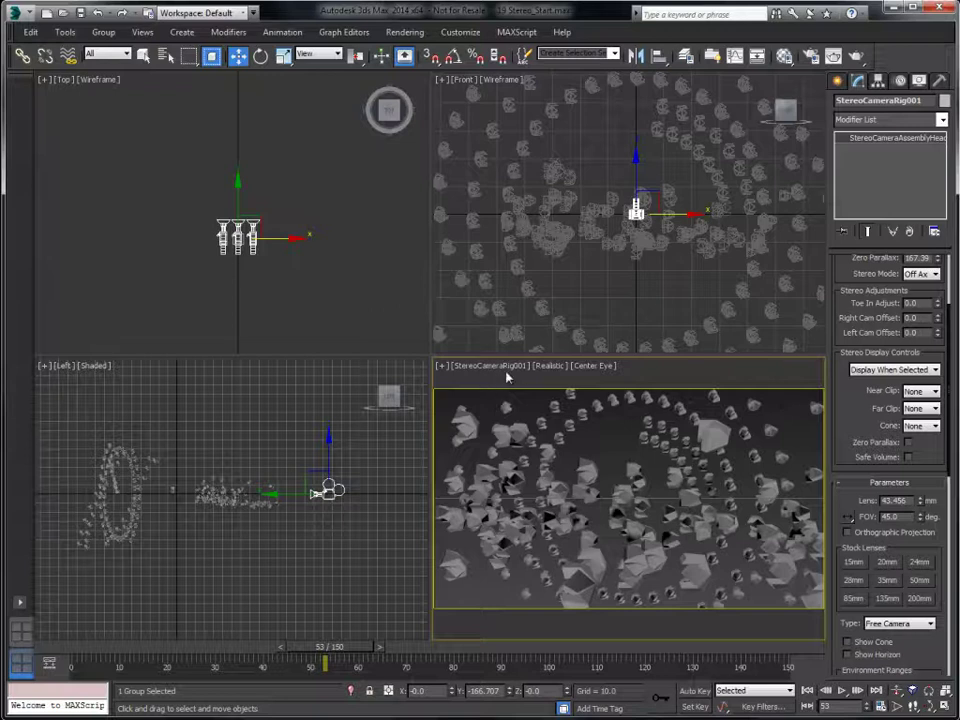
Switch the rig viewport from Center Eye to Left Eye, then to Right Eye
{"action": "left_click", "coordinate": [603, 369]}
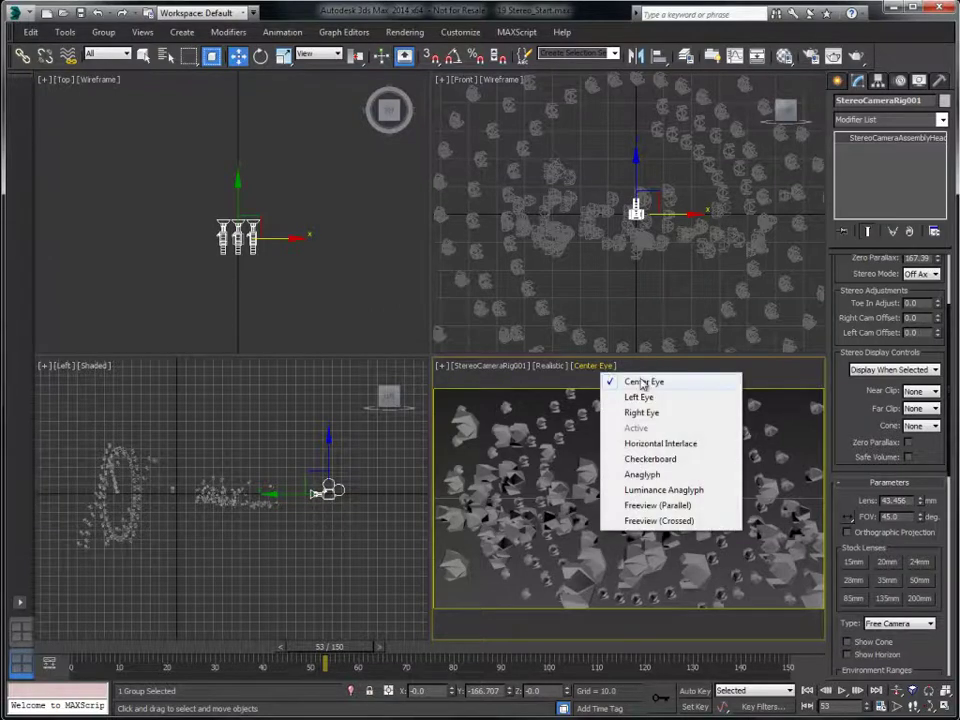
{"action": "left_click", "coordinate": [639, 397]}
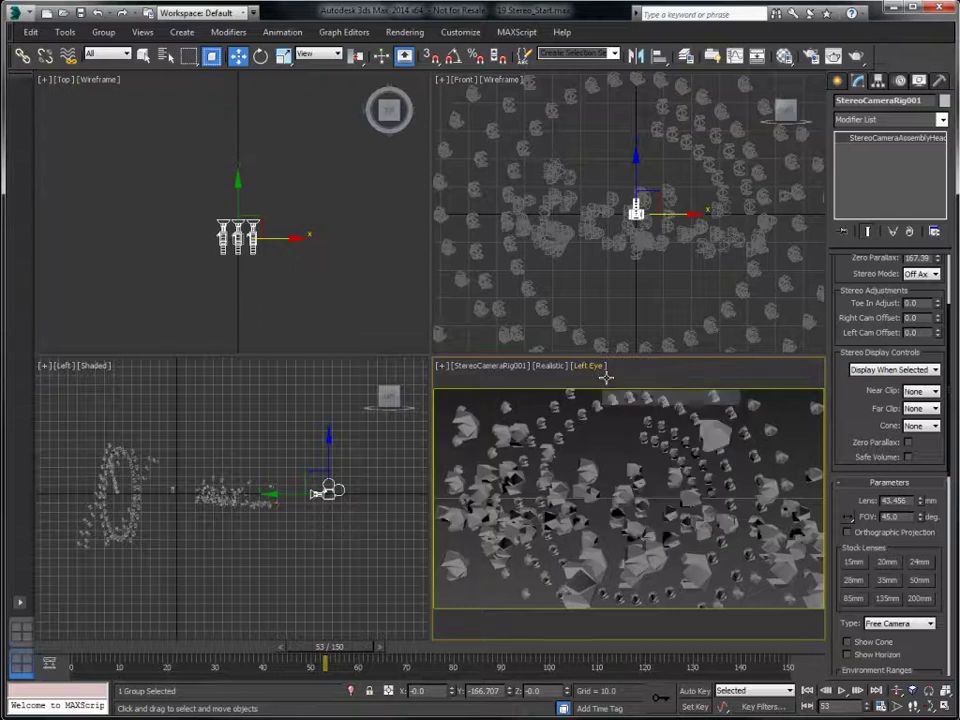
{"action": "left_click", "coordinate": [604, 377]}
{"action": "left_click", "coordinate": [597, 367]}
{"action": "left_click", "coordinate": [636, 412]}
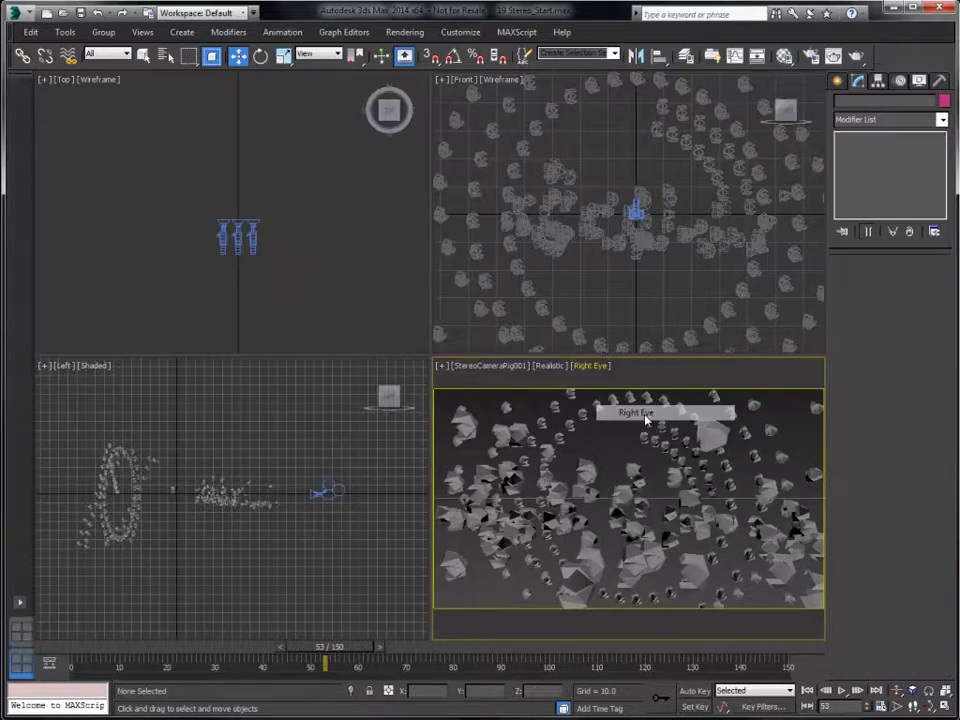
{"action": "left_click", "coordinate": [592, 367]}
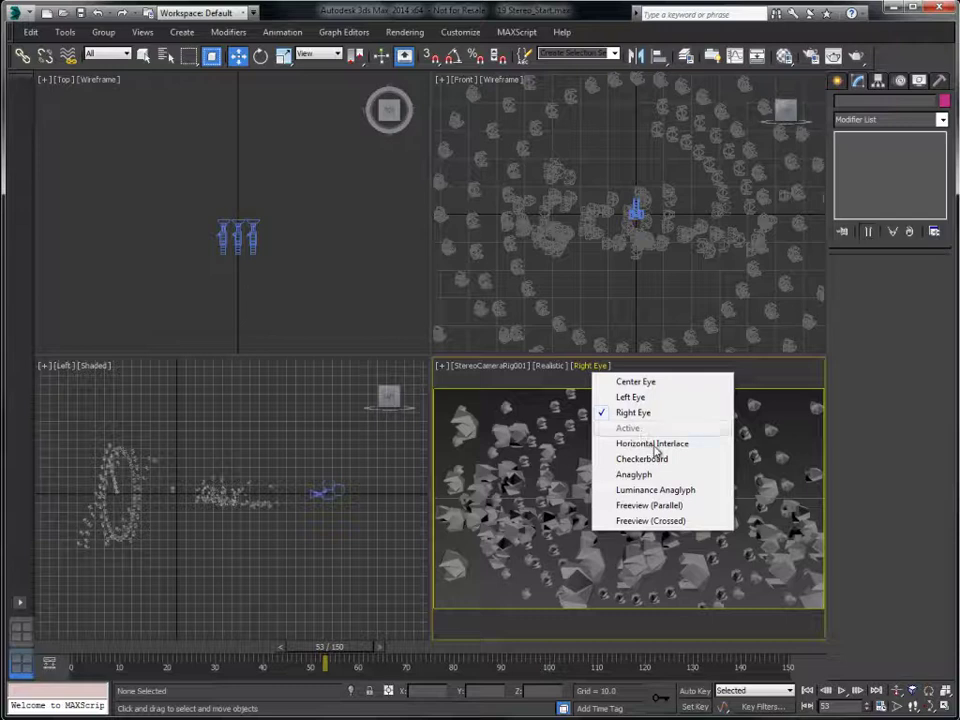
Preview horizontal interlace, checkerboard, parallel and crossed freeview stereo modes, ending on anaglyph
{"action": "left_click", "coordinate": [652, 443]}
{"action": "left_click", "coordinate": [614, 369]}
{"action": "left_click", "coordinate": [636, 458]}
{"action": "left_click", "coordinate": [598, 366]}
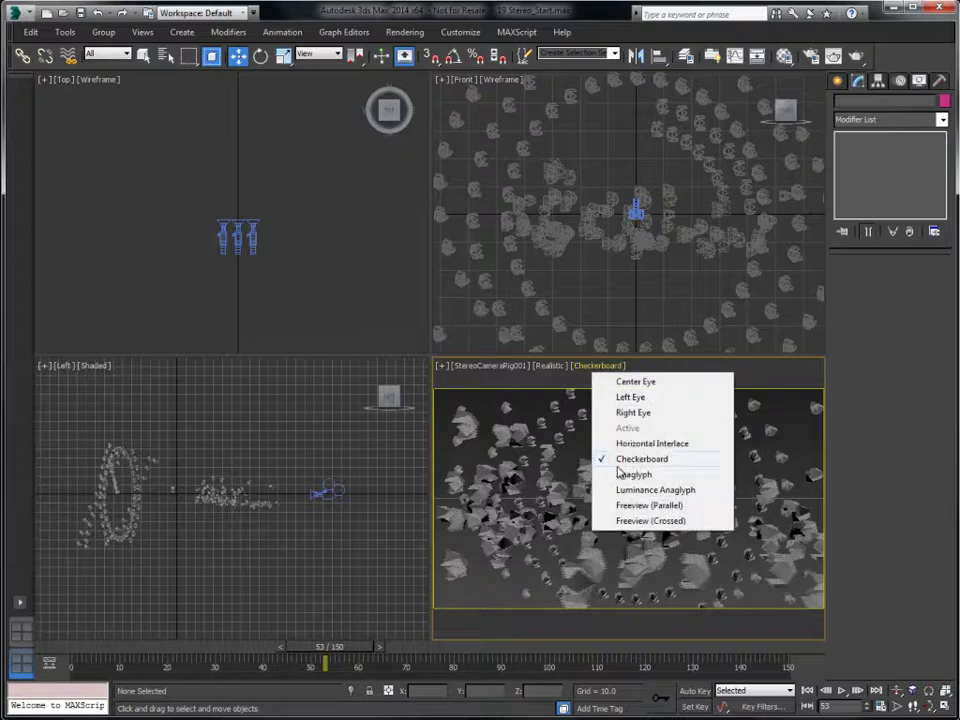
{"action": "left_click", "coordinate": [650, 506]}
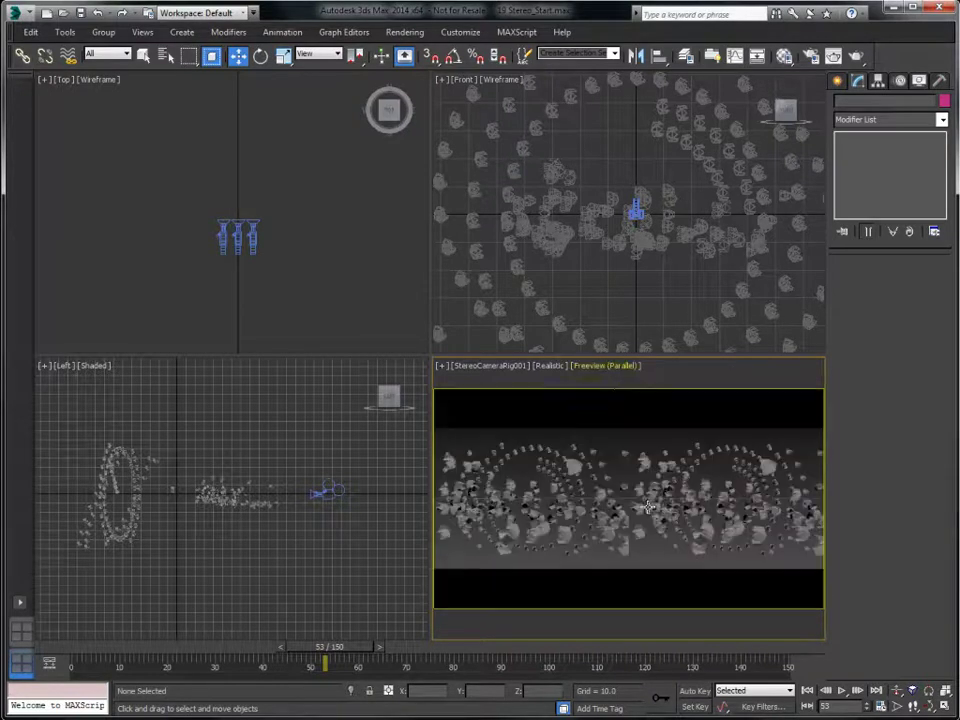
{"action": "left_click", "coordinate": [614, 366]}
{"action": "left_click", "coordinate": [669, 520]}
{"action": "left_click", "coordinate": [612, 366]}
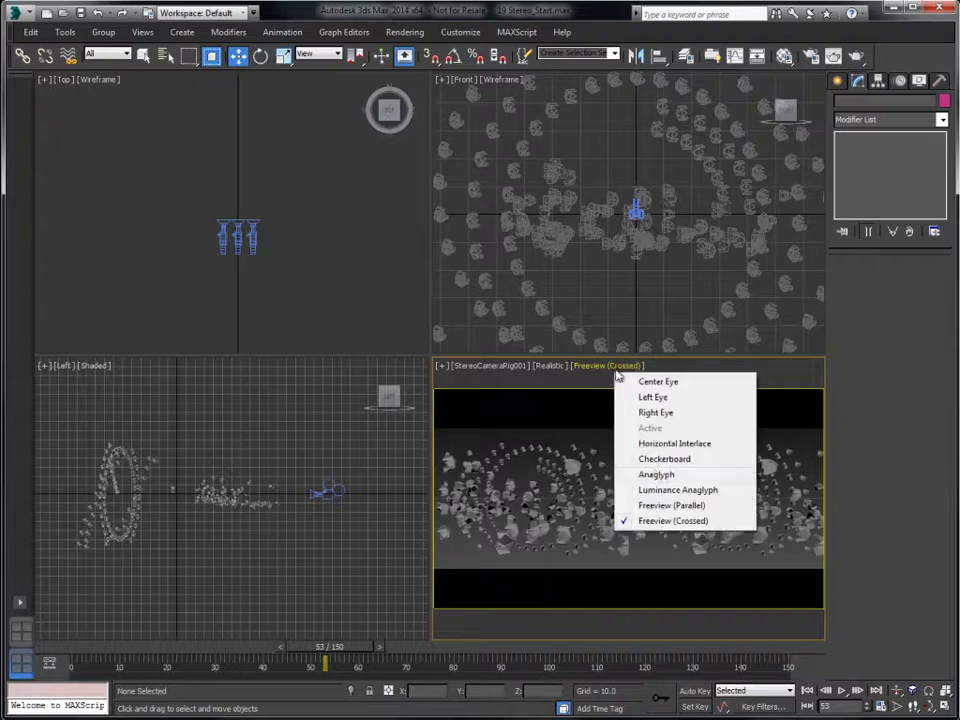
{"action": "left_click", "coordinate": [652, 476]}
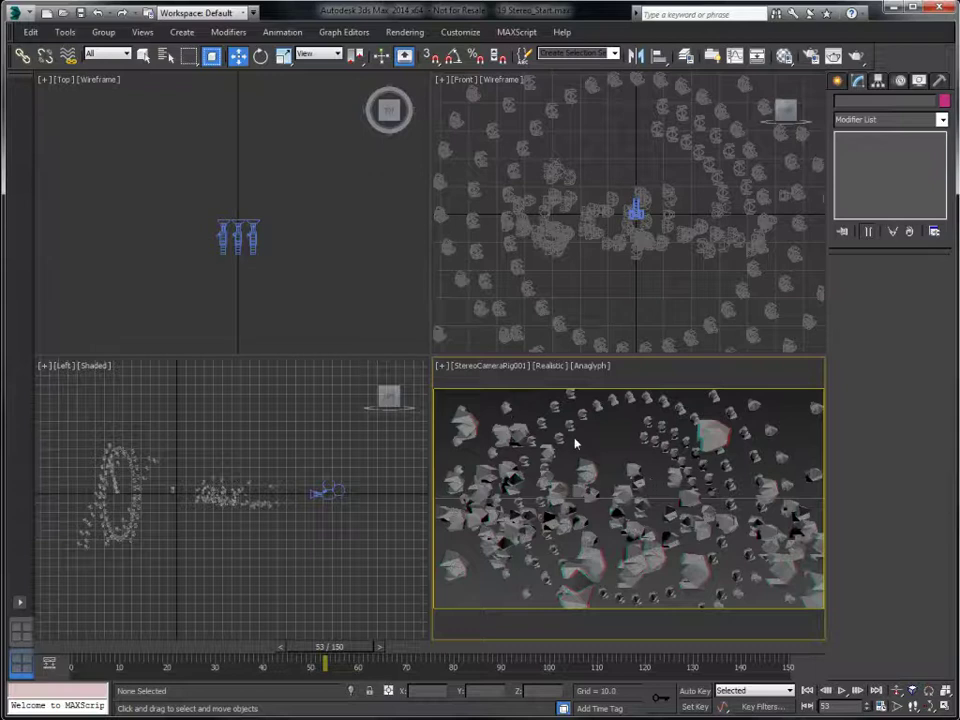
Scrub the animation to frame 75 and switch to the browser's AMD FirePro card list
{"action": "left_click_drag", "start_coordinate": [340, 647], "coordinate": [447, 648]}
{"action": "key", "text": "w"}
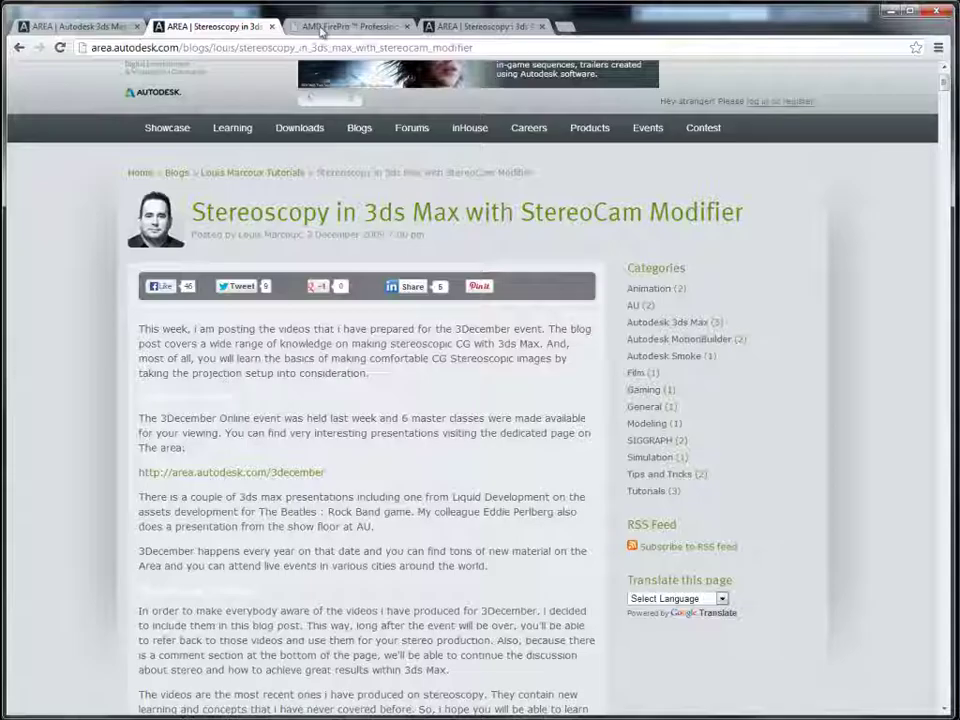
{"action": "left_click", "coordinate": [320, 28]}
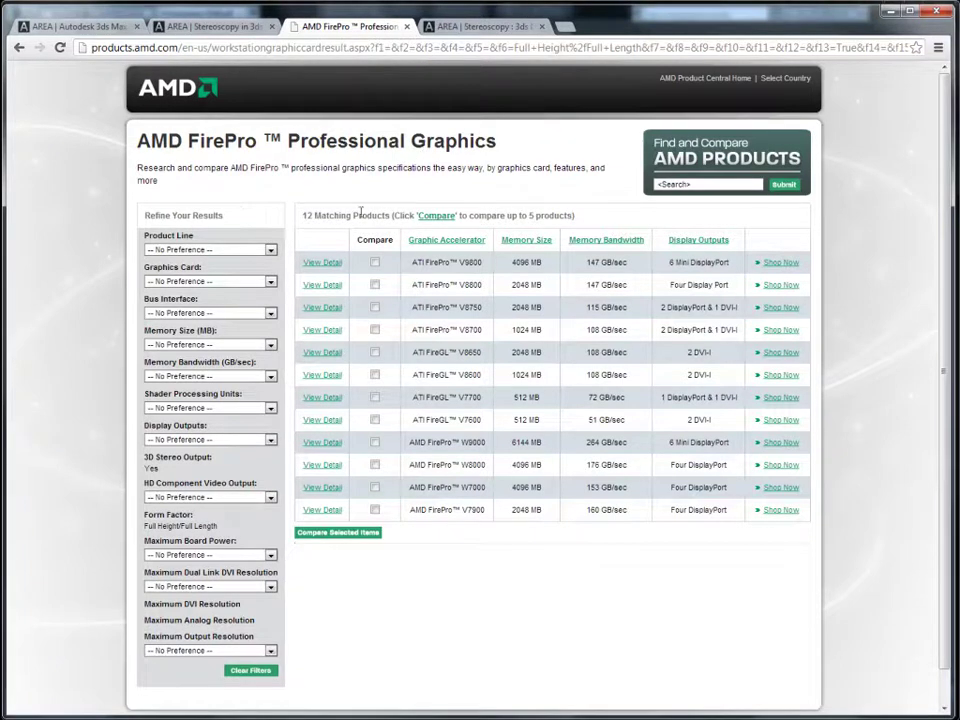
Highlight the '3D Stereo Output' filter label under Refine Your Results on the FirePro page
{"action": "left_click_drag", "start_coordinate": [143, 457], "coordinate": [222, 461]}
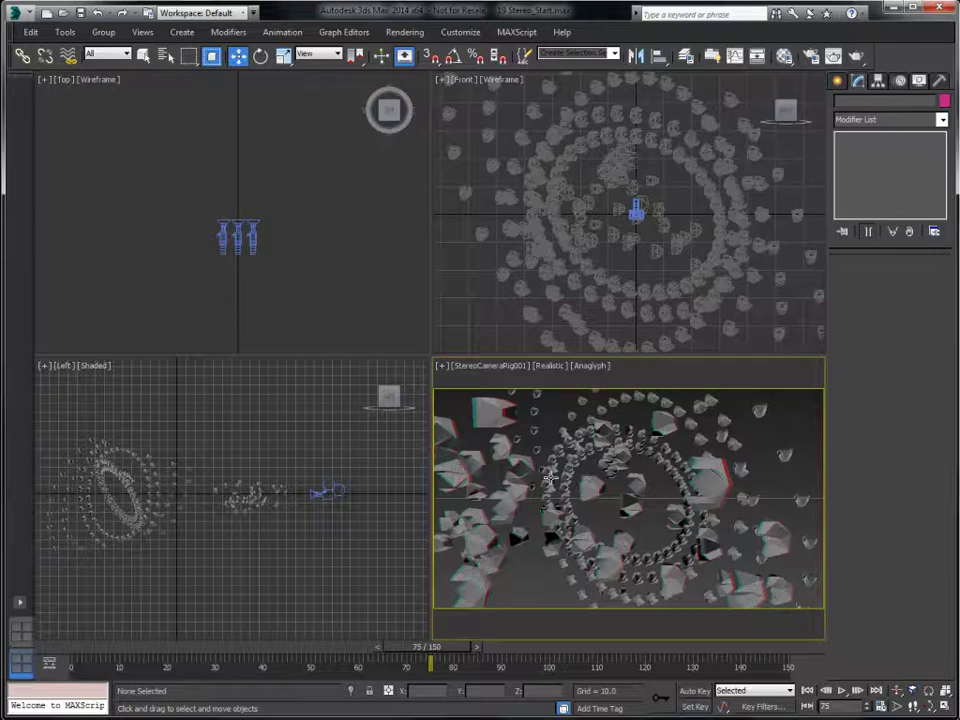
At frame 150, test StereoCameraRig001's Interaxial Separation at 0 and wider, then return to frame 0
{"action": "left_click", "coordinate": [326, 491]}
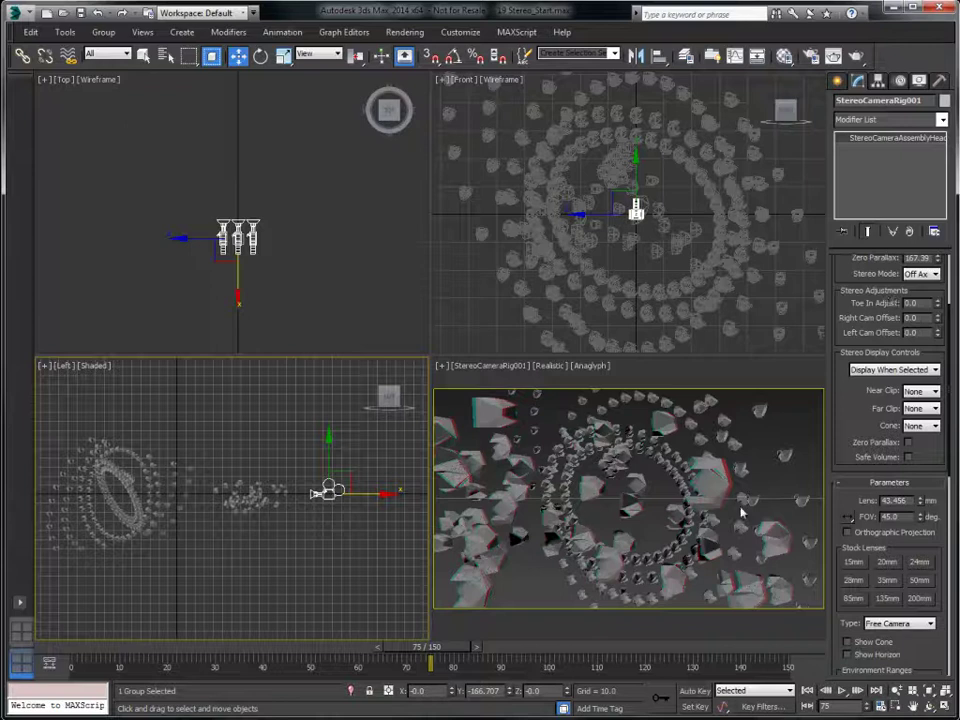
{"action": "scroll", "coordinate": [840, 275], "scroll_direction": "up", "scroll_amount": 2}
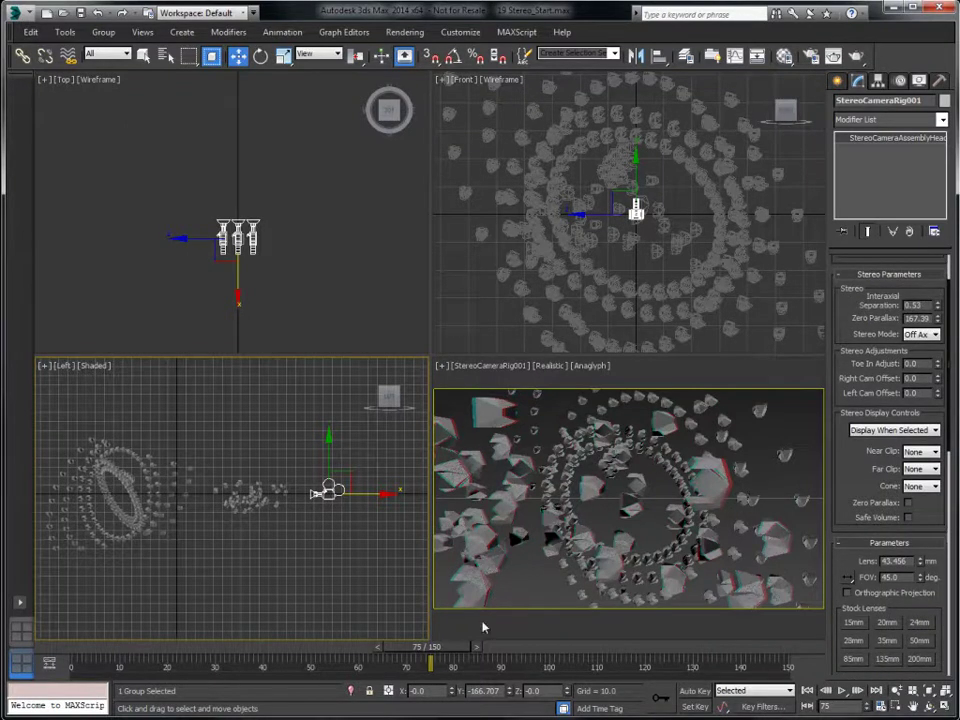
{"action": "left_click_drag", "start_coordinate": [445, 651], "coordinate": [790, 651]}
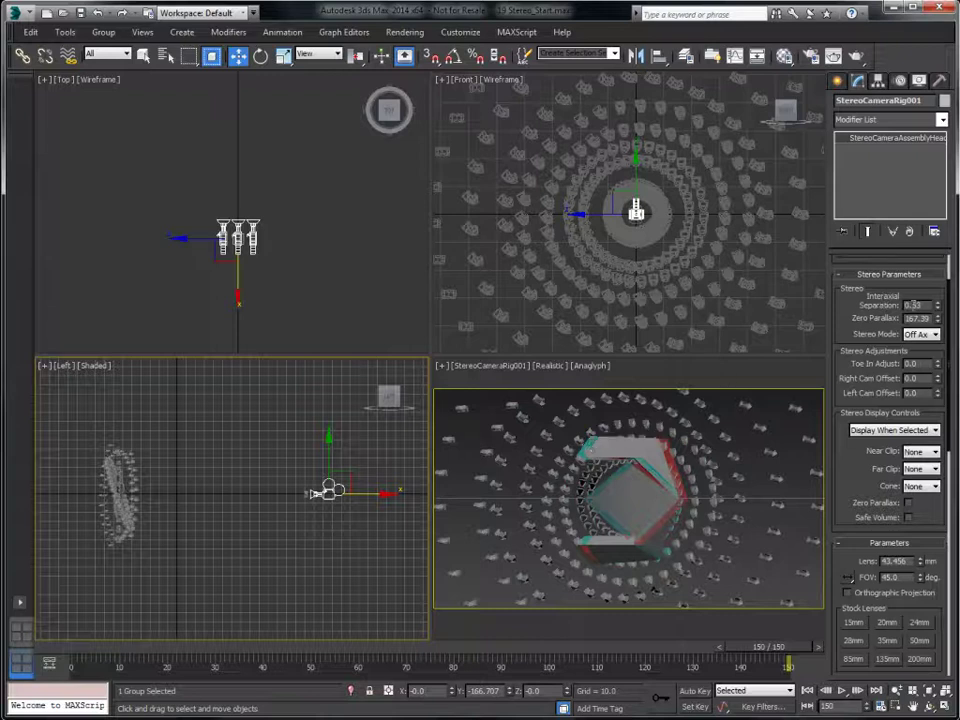
{"action": "right_click", "coordinate": [937, 306]}
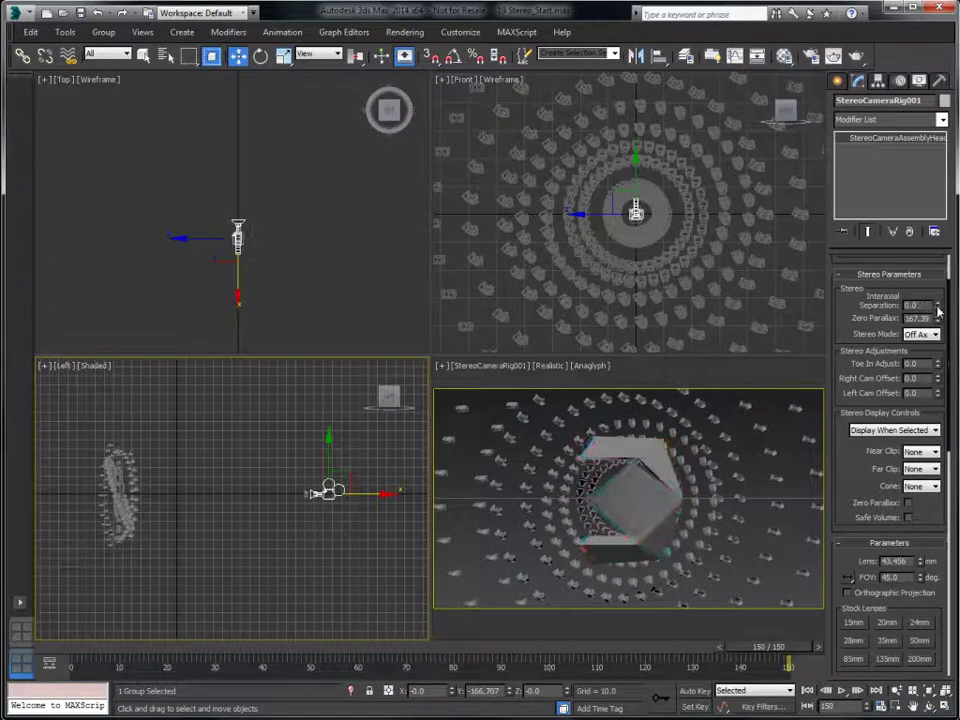
{"action": "mouse_move", "coordinate": [937, 306]}
{"action": "left_mouse_down"}
{"action": "mouse_move", "coordinate": [938, 290]}
{"action": "mouse_move", "coordinate": [934, 333]}
{"action": "mouse_move", "coordinate": [933, 290]}
{"action": "mouse_move", "coordinate": [931, 317]}
{"action": "left_mouse_up"}
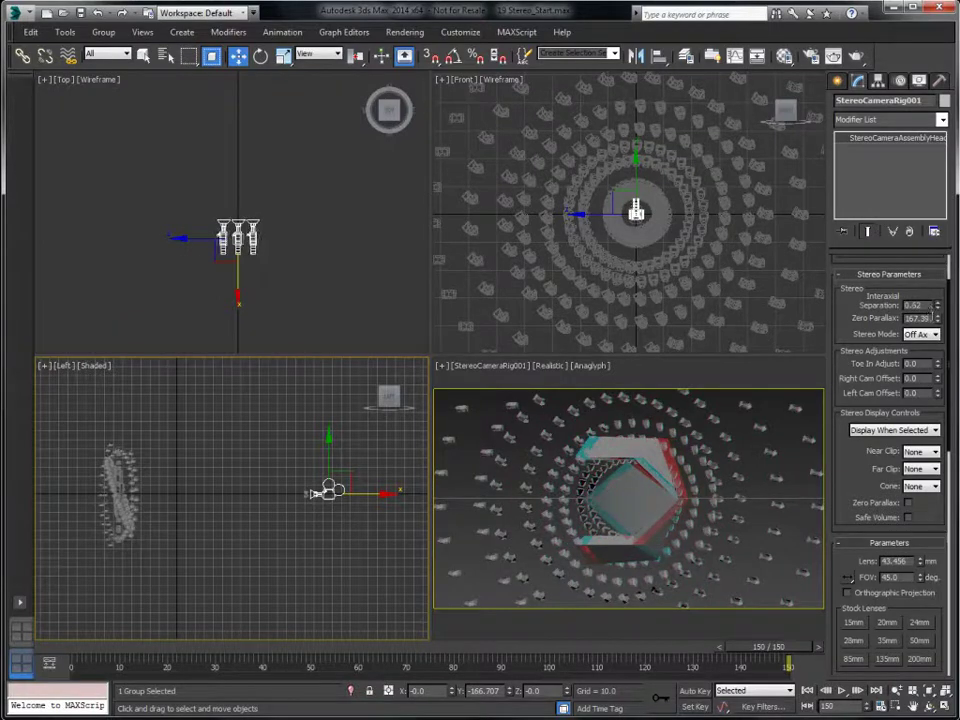
{"action": "left_click_drag", "start_coordinate": [785, 647], "coordinate": [80, 648]}
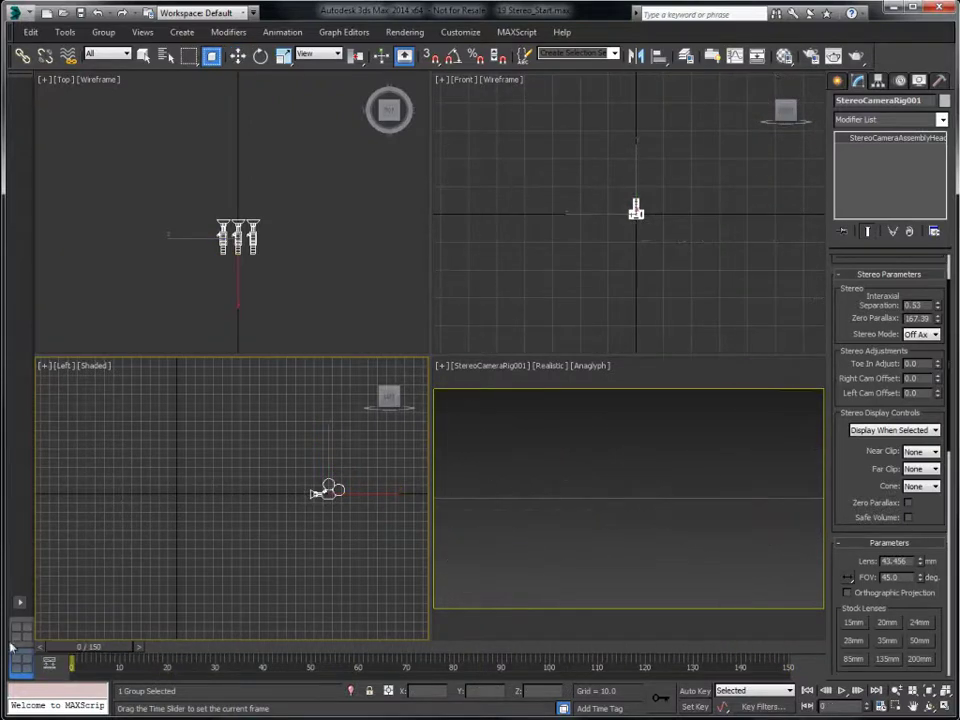
Maximize the anaglyph camera viewport, play the particle animation, then stop and park at frame 67
{"action": "left_click", "coordinate": [651, 386]}
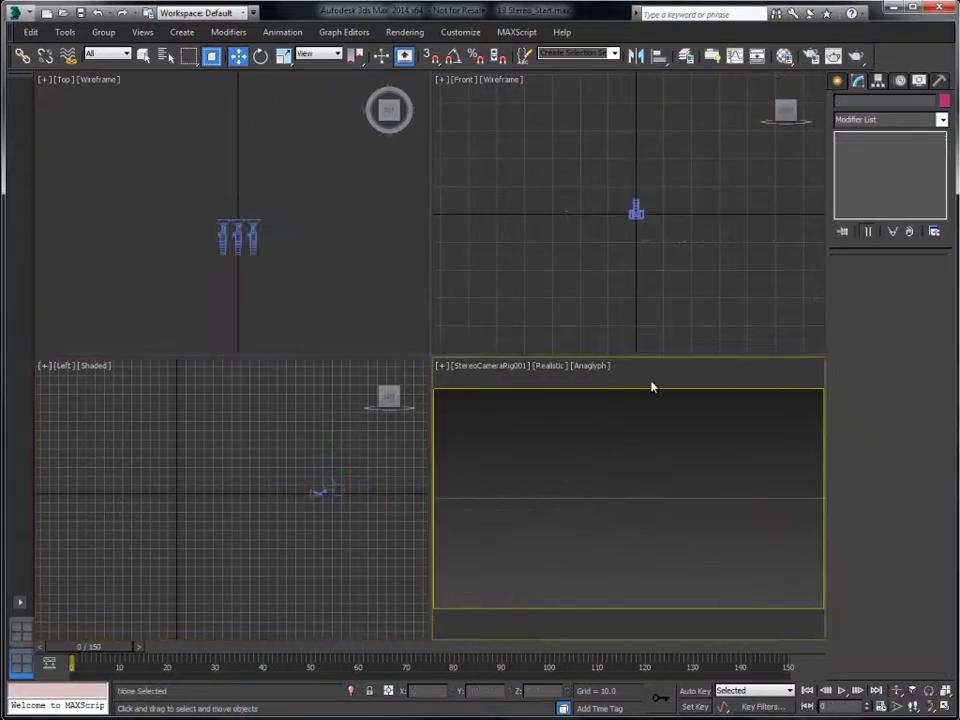
{"action": "key", "text": "alt+w"}
{"action": "left_click", "coordinate": [841, 690]}
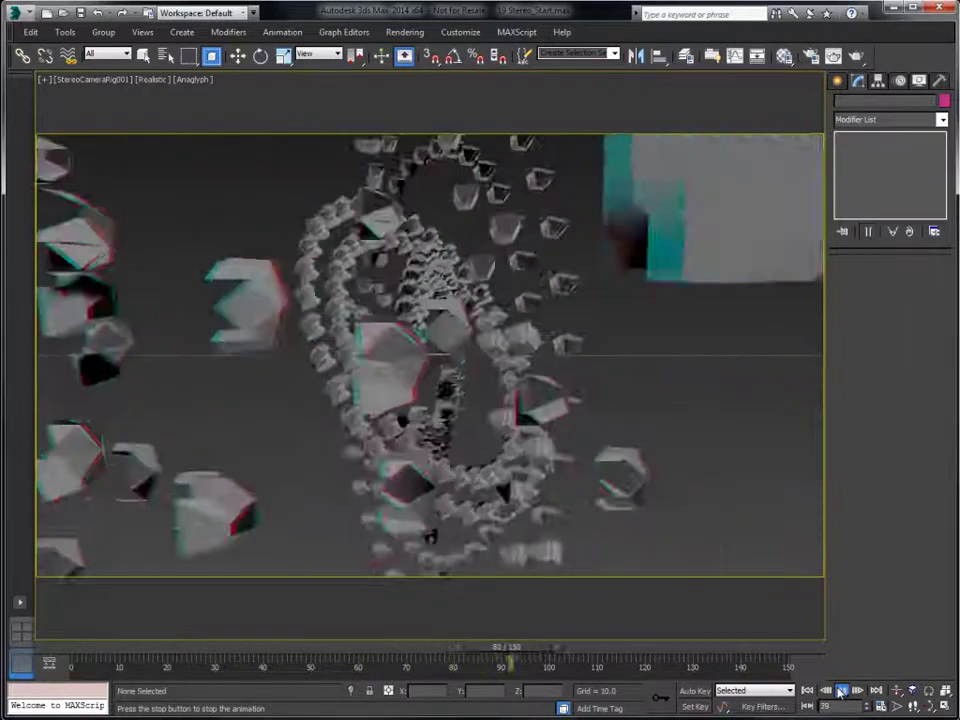
{"action": "left_click", "coordinate": [841, 690]}
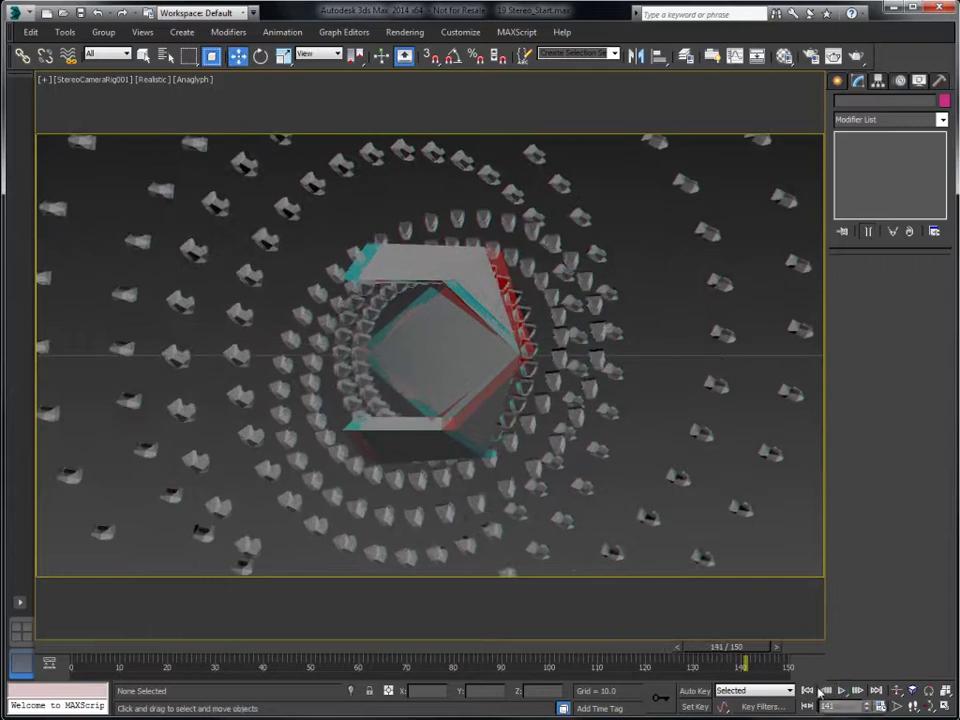
{"action": "left_click", "coordinate": [807, 690]}
{"action": "left_click_drag", "start_coordinate": [62, 653], "coordinate": [366, 650]}
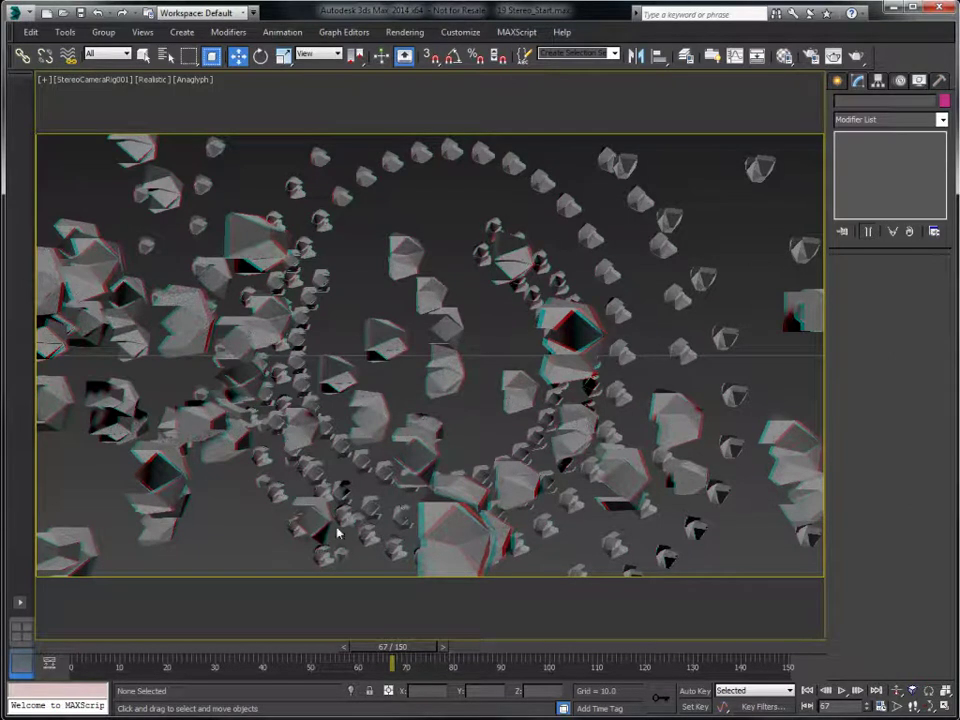
Open Batch Render and add a View01 job rendering from LeftCamera001
{"action": "left_click", "coordinate": [405, 32]}
{"action": "mouse_move", "coordinate": [412, 53]}
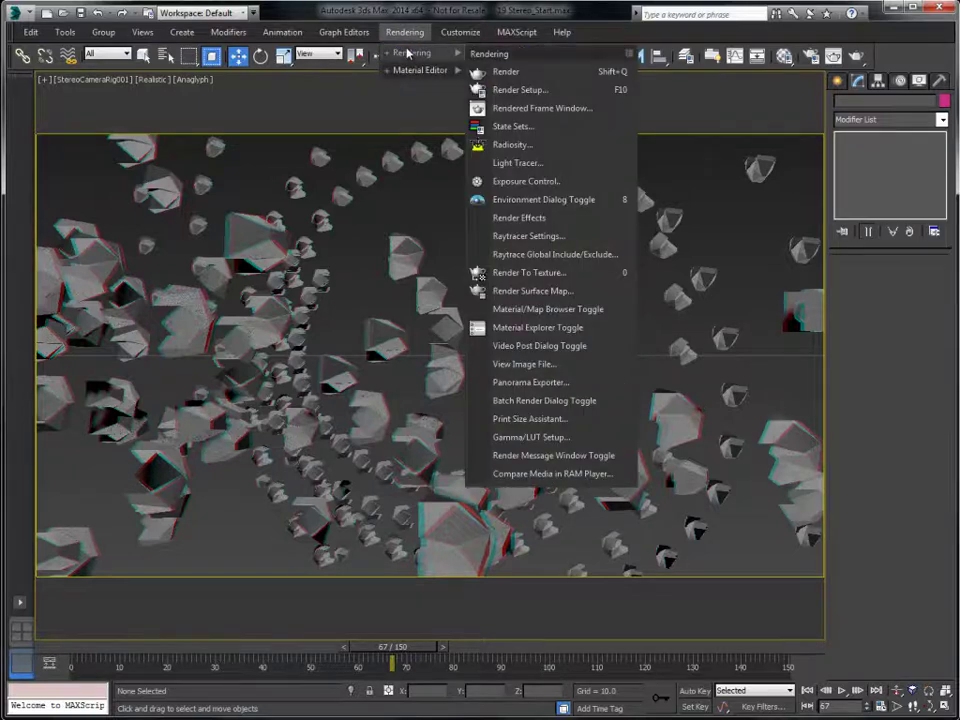
{"action": "left_click", "coordinate": [525, 401]}
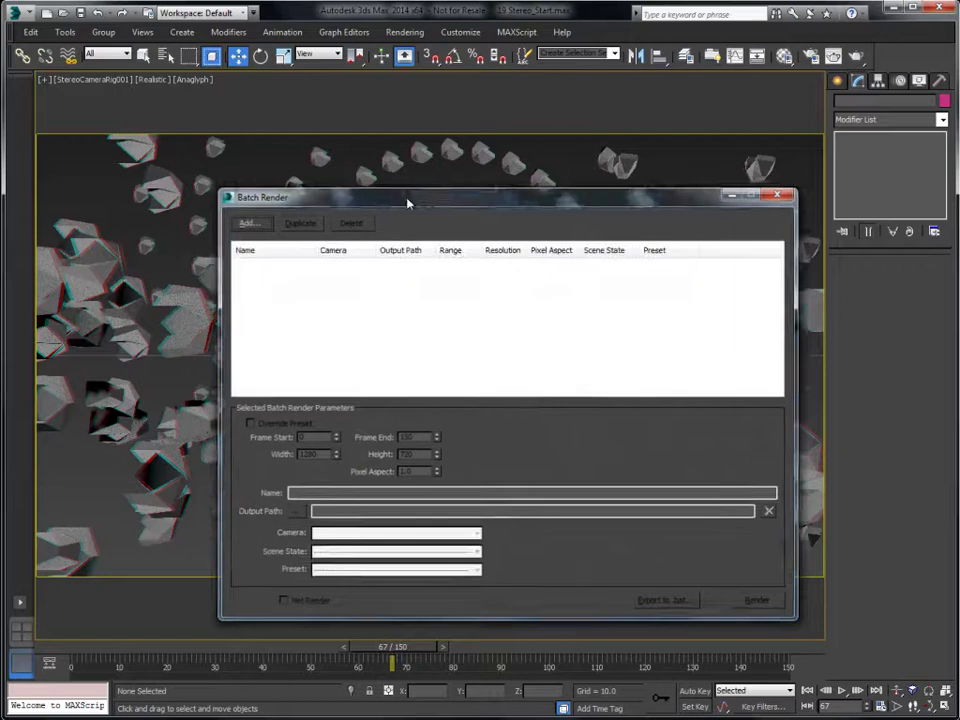
{"action": "left_click_drag", "start_coordinate": [407, 203], "coordinate": [376, 169]}
{"action": "left_click", "coordinate": [219, 189]}
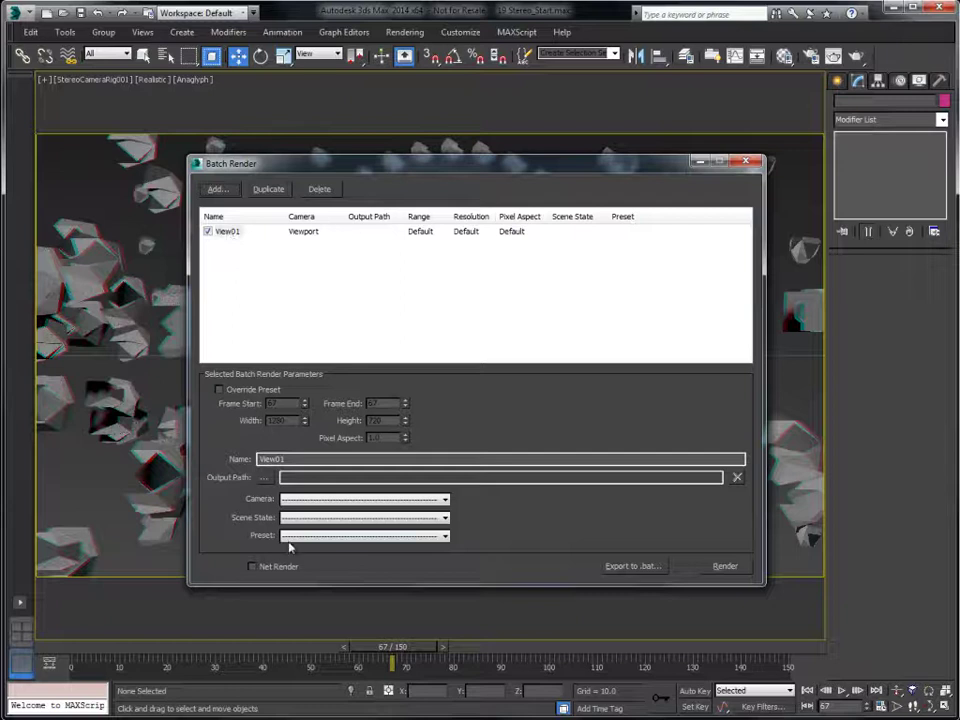
{"action": "left_click", "coordinate": [296, 499]}
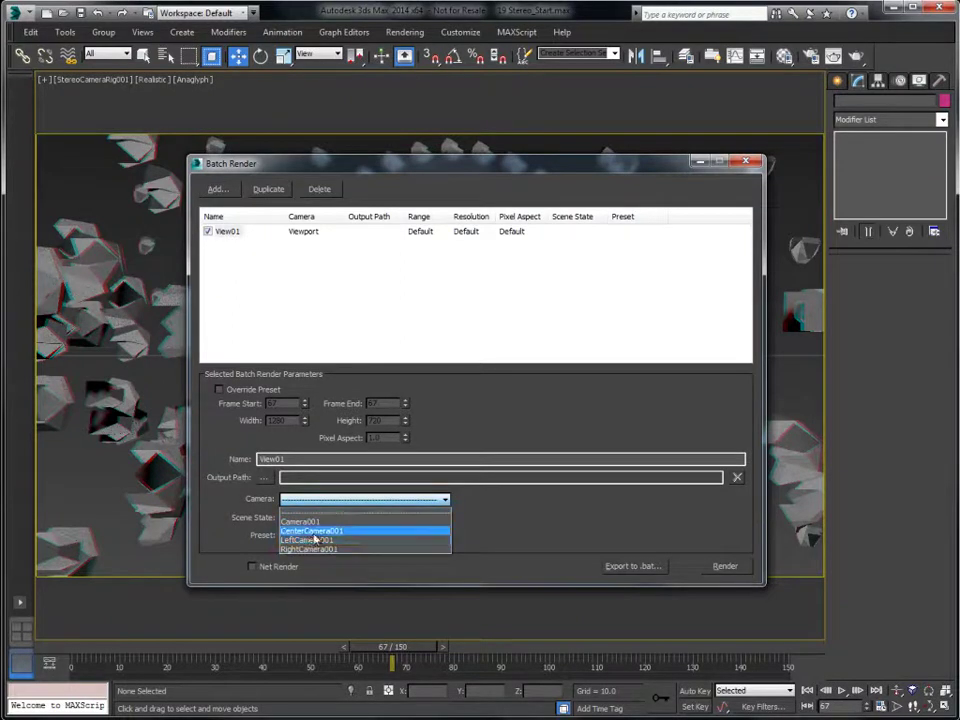
{"action": "left_click", "coordinate": [311, 540]}
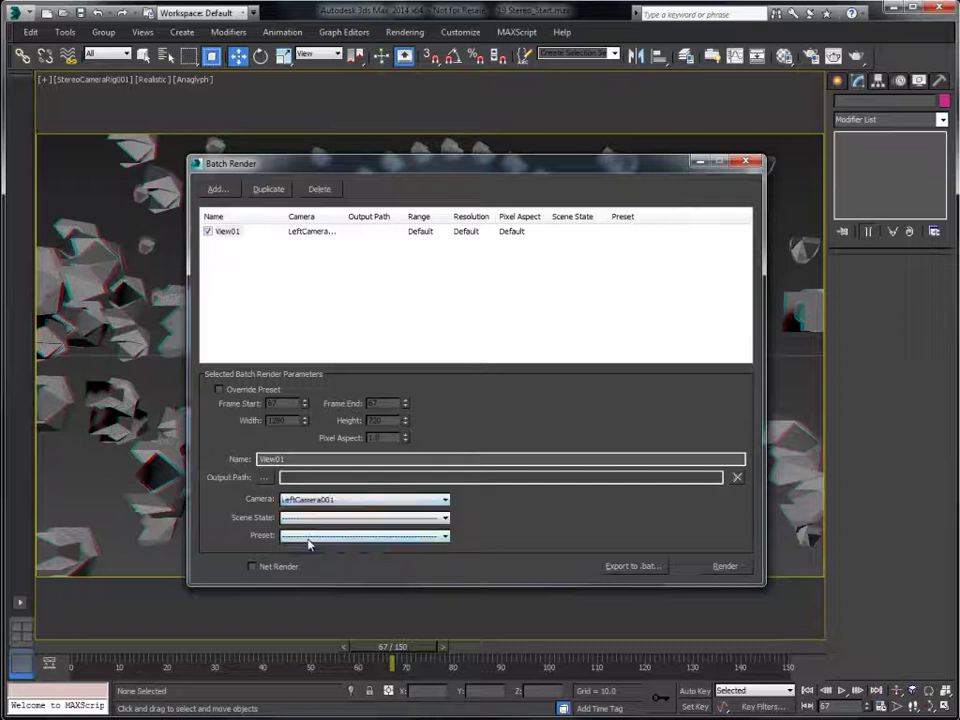
Add a View02 job rendering from RightCamera001, then close Batch Render
{"action": "left_click", "coordinate": [220, 190]}
{"action": "left_click", "coordinate": [228, 243]}
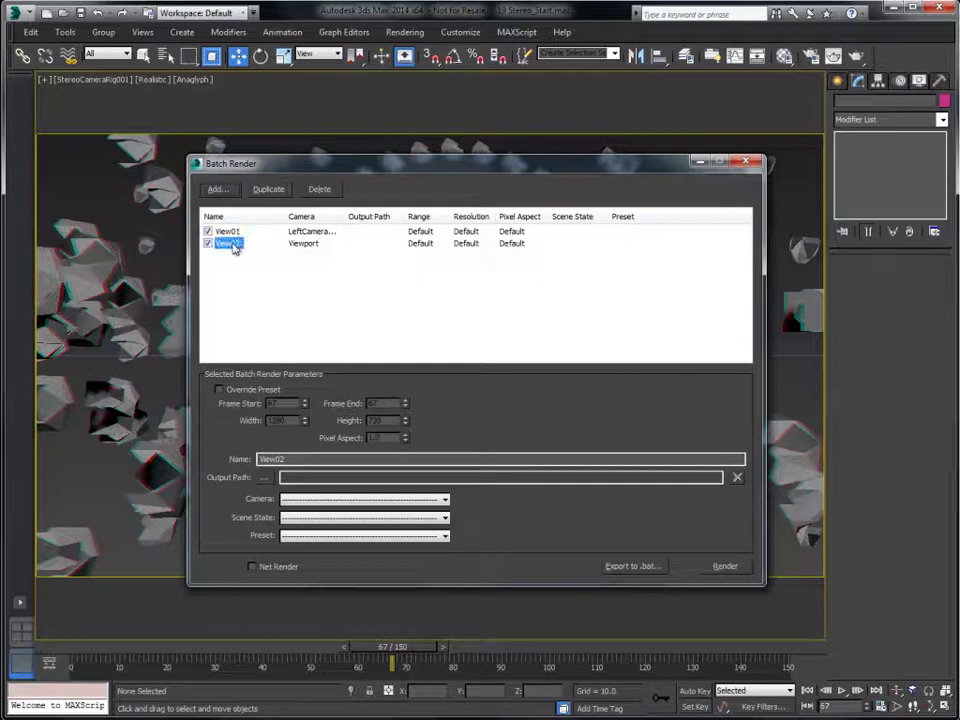
{"action": "left_click", "coordinate": [349, 500]}
{"action": "left_click", "coordinate": [329, 550]}
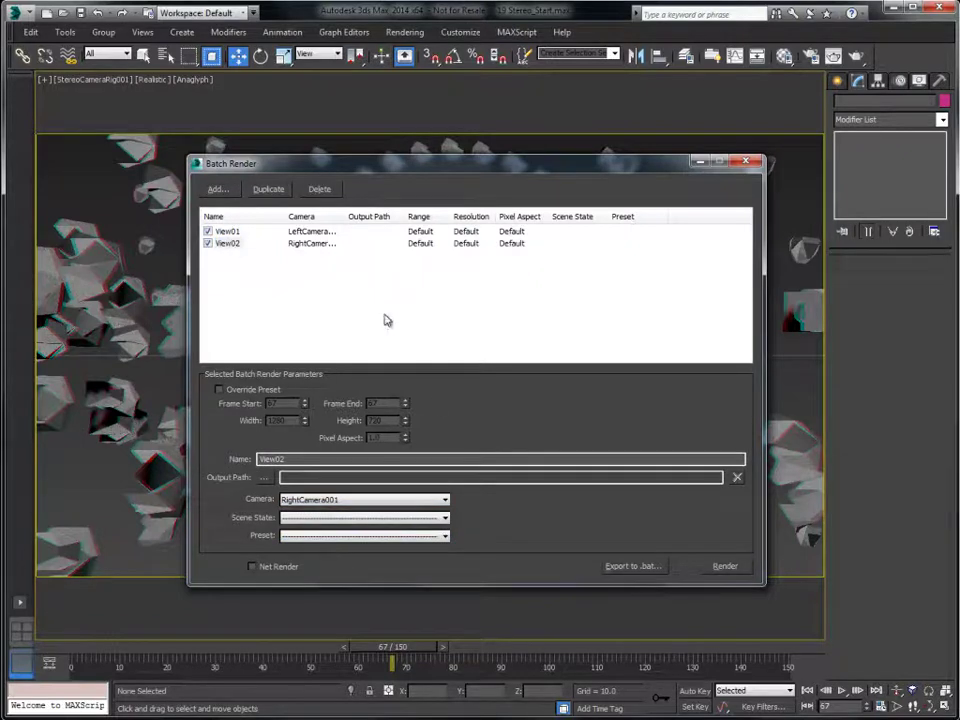
{"action": "left_click", "coordinate": [746, 162]}
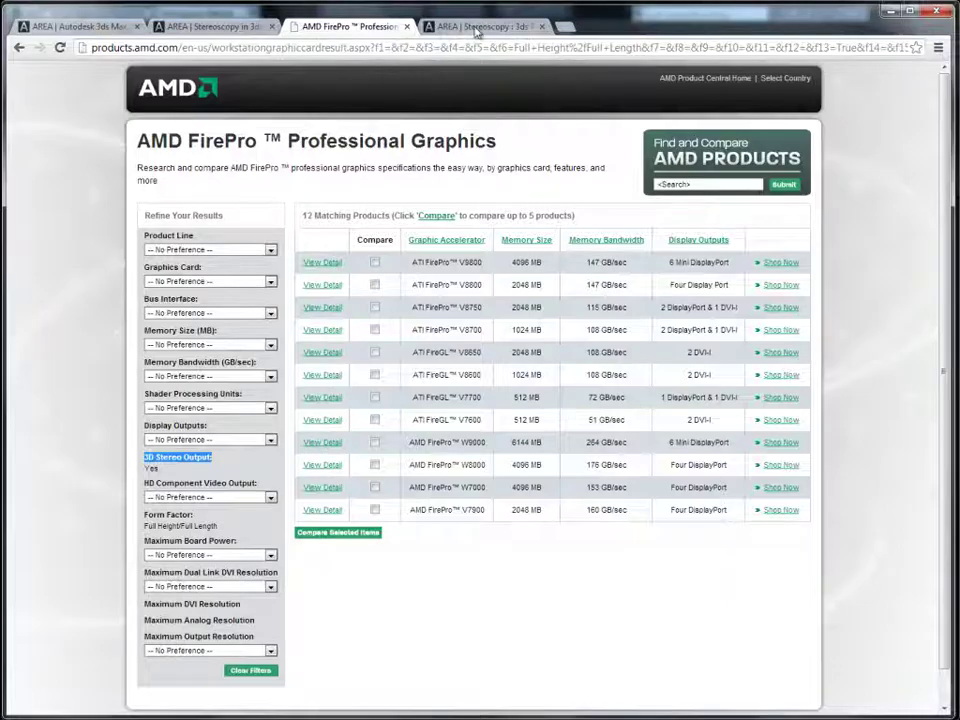
Review the AREA Stereoscopy post, highlighting '3ds Max' in its title, then open 3ds Max's Help menu
{"action": "left_click", "coordinate": [477, 27]}
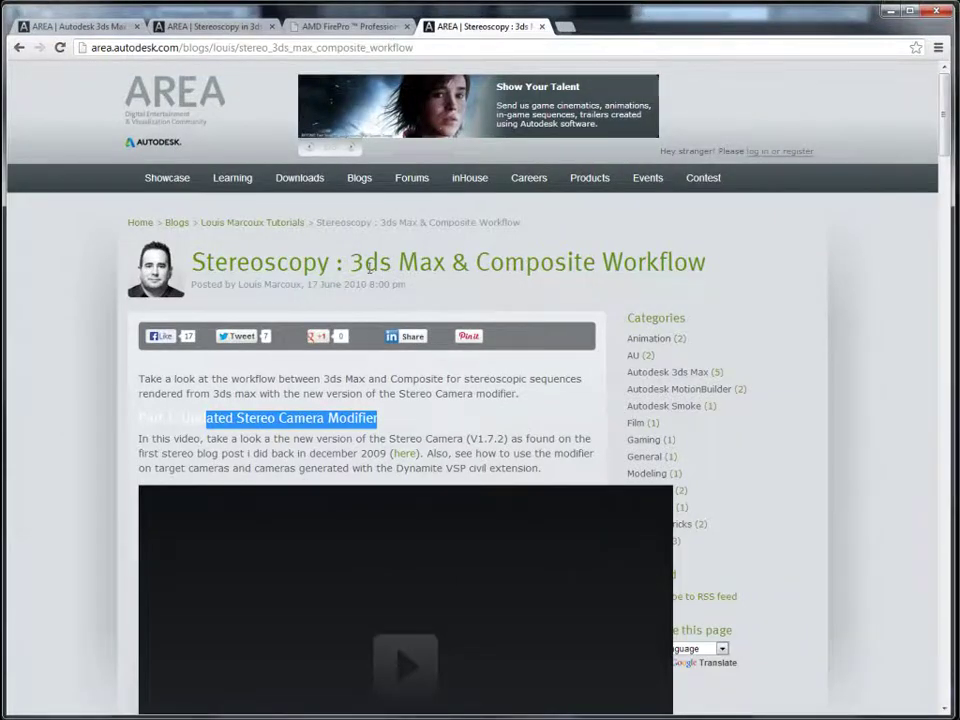
{"action": "left_click_drag", "start_coordinate": [363, 262], "coordinate": [418, 264]}
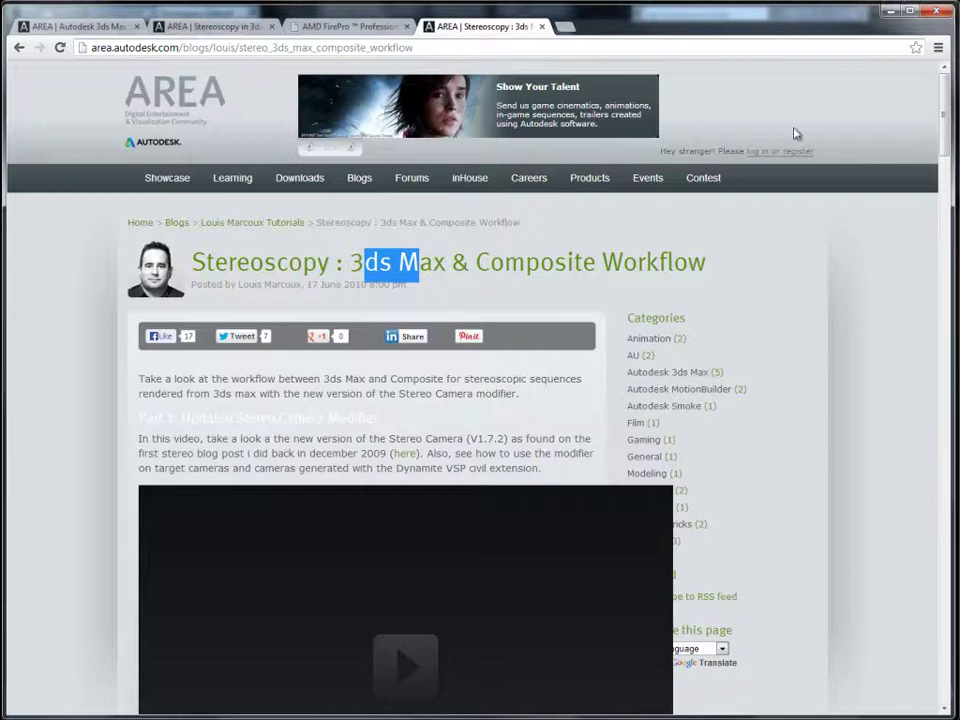
{"action": "left_click_drag", "start_coordinate": [944, 110], "coordinate": [955, 233]}
{"action": "left_click_drag", "start_coordinate": [956, 140], "coordinate": [955, 70]}
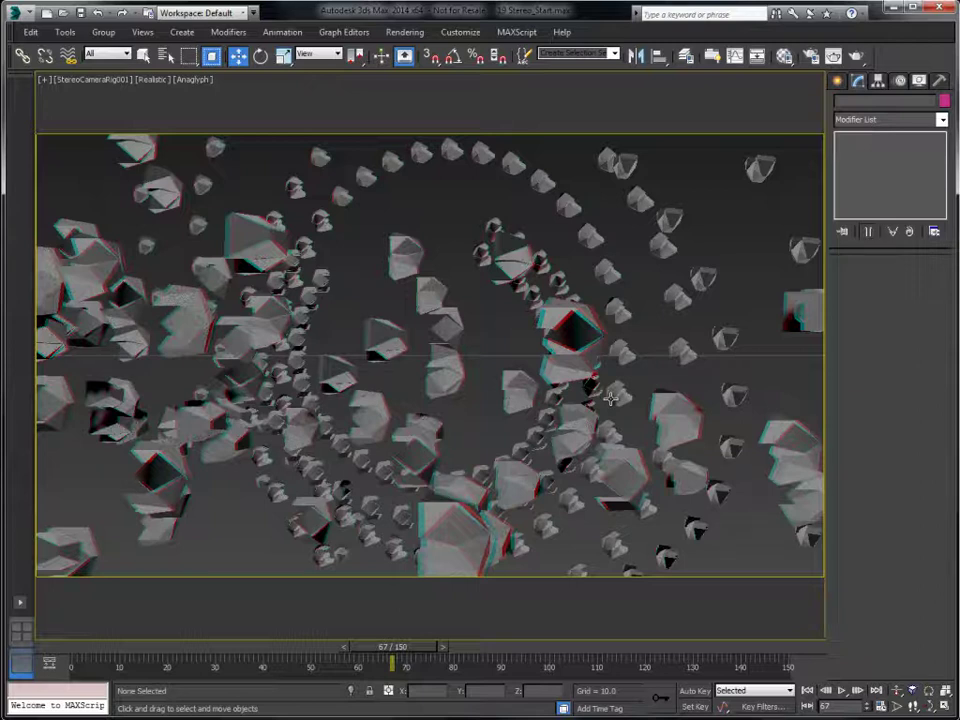
{"action": "left_click", "coordinate": [564, 33]}
{"action": "mouse_move", "coordinate": [578, 153]}
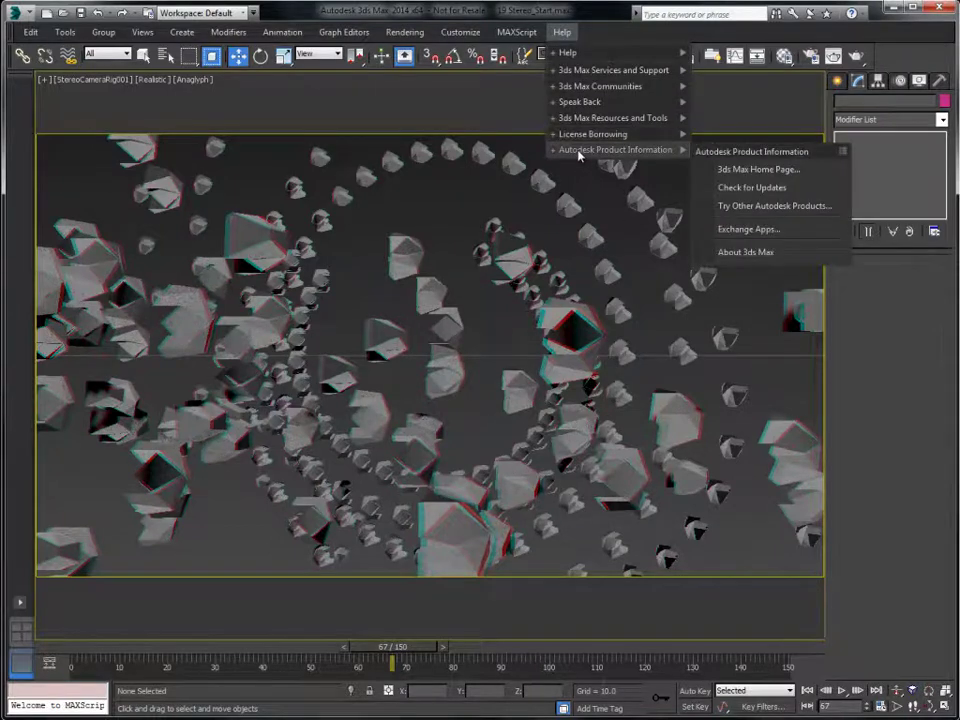
Choose Exchange Apps to open the Autodesk 3ds Max Exchange store in Chrome
{"action": "left_click", "coordinate": [740, 230]}
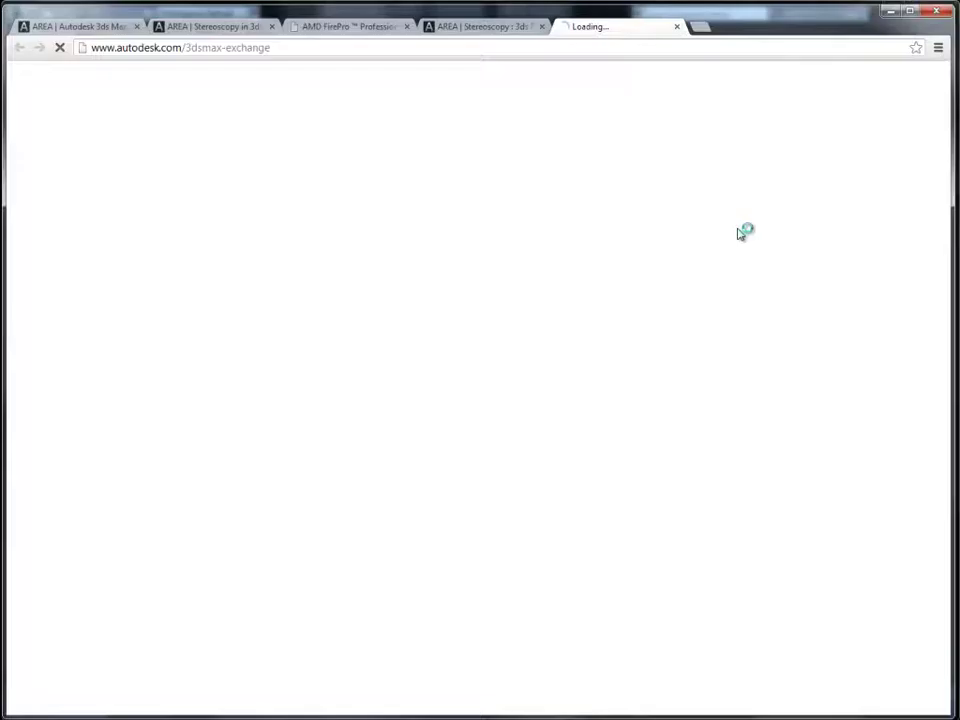